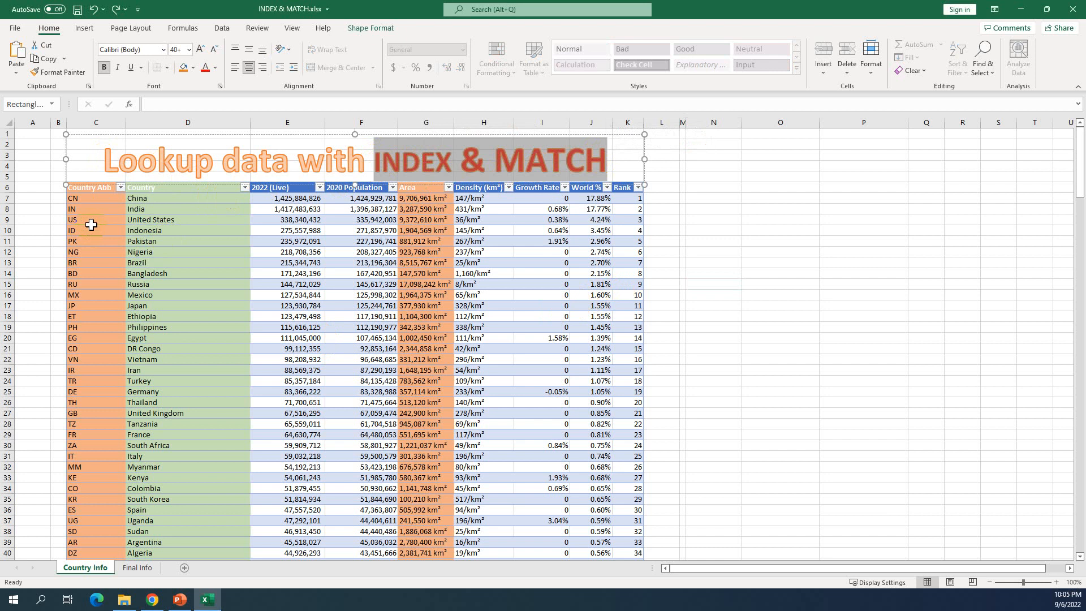
# - Delete the "Lookup data with INDEX & MATCH" title shape above the country table
pyautogui.click(198, 284)
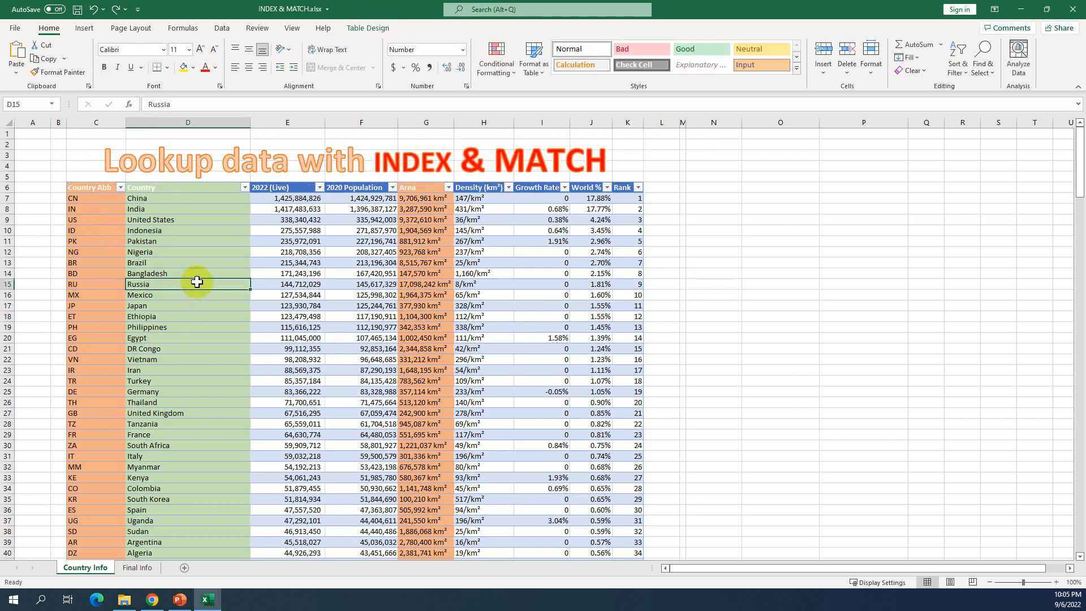
pyautogui.click(79, 187)
pyautogui.click(69, 187)
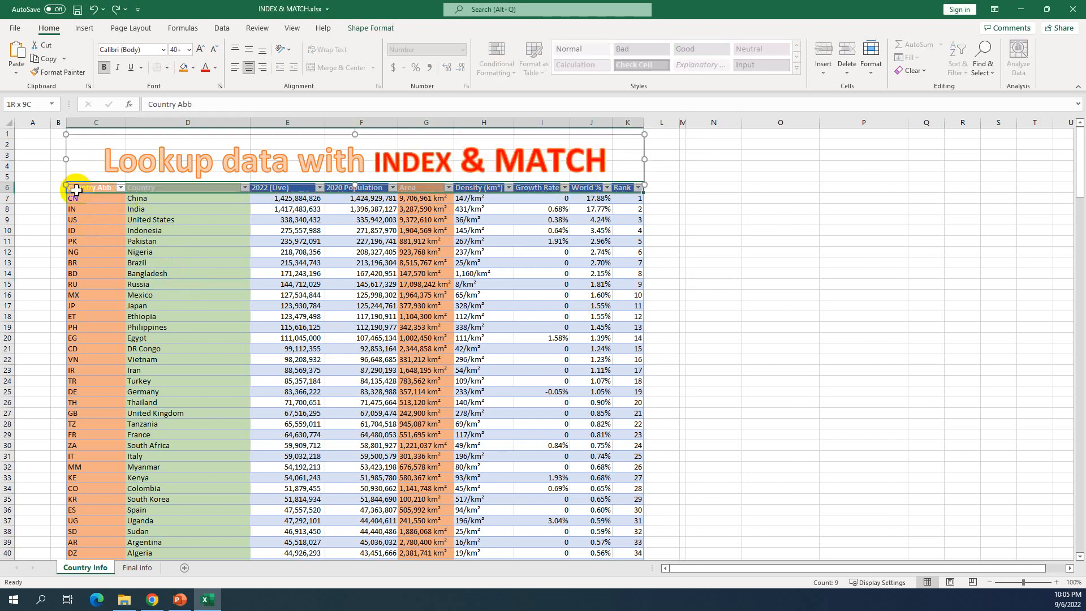
pyautogui.click(117, 151)
pyautogui.click(126, 134)
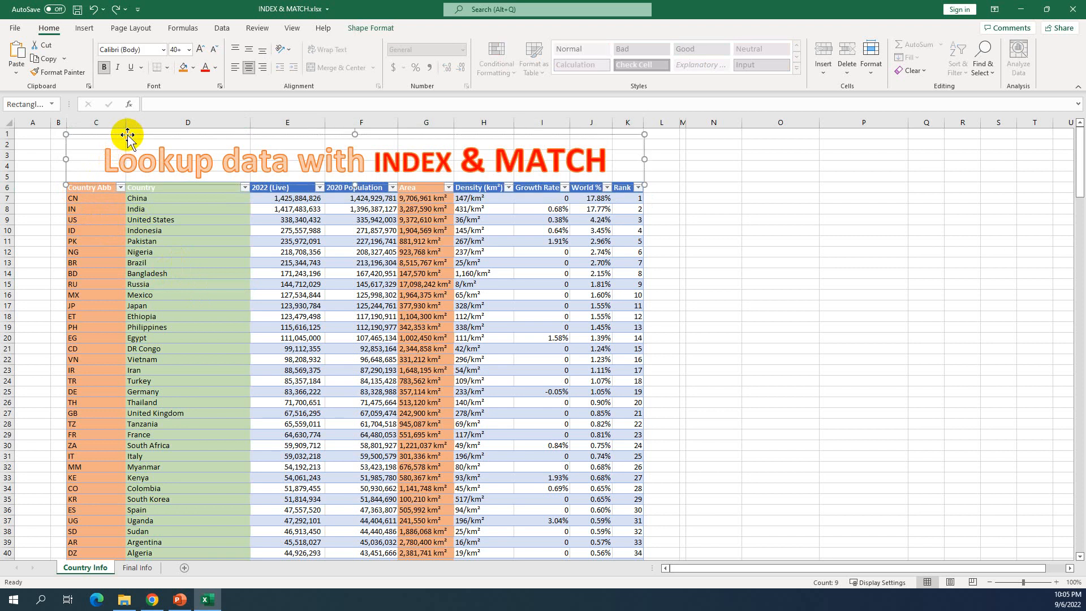
pyautogui.press('Delete')
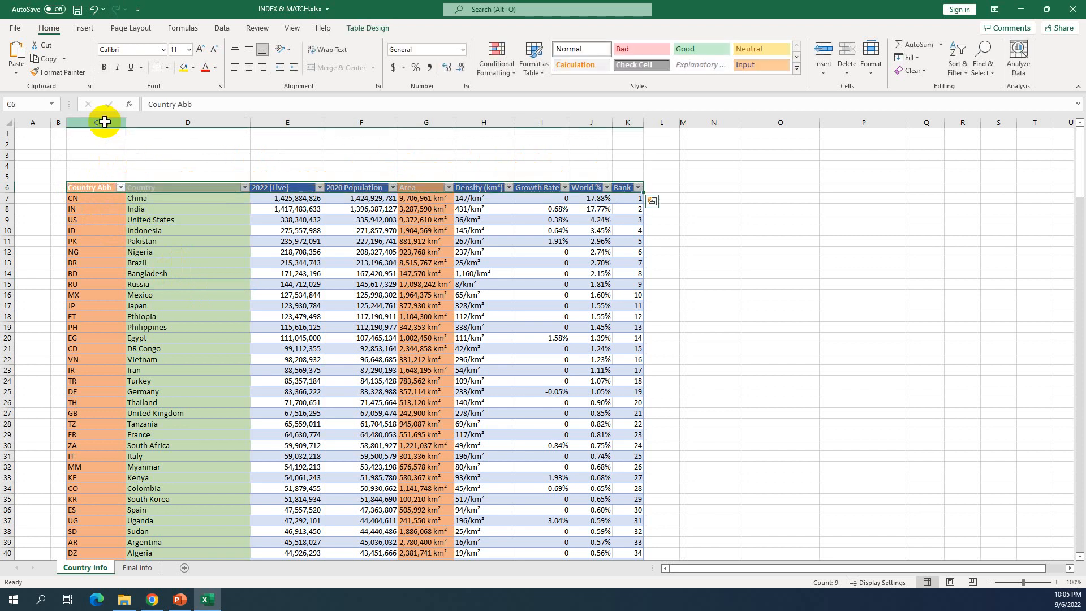
# - Examine the Country Info table's columns and the Country, Country Abb and Area columns on the Final Info sheet
pyautogui.moveTo(104, 123); pyautogui.dragTo(630, 150)
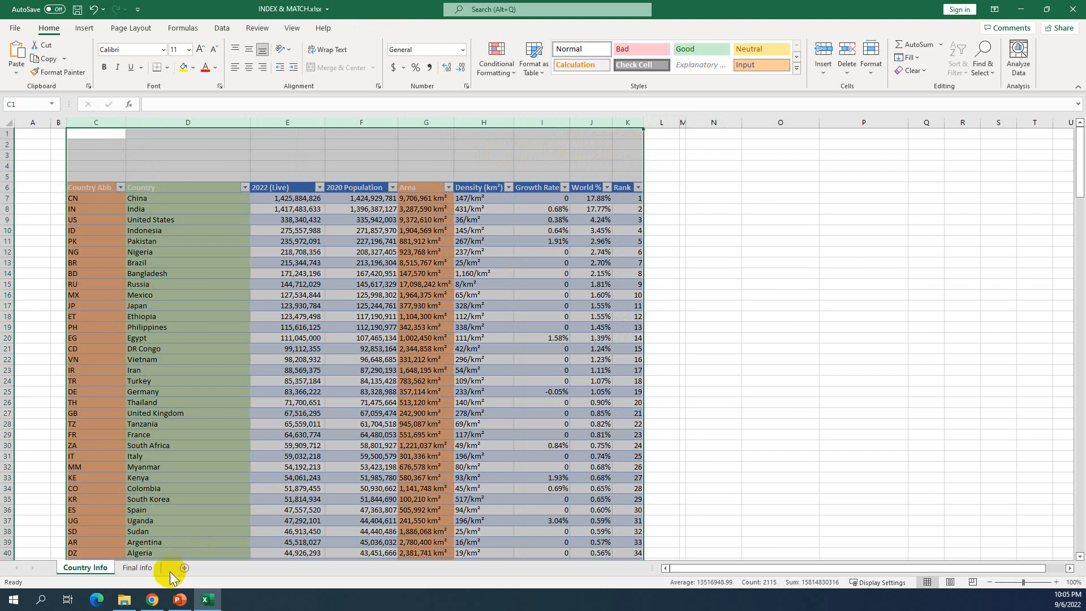
pyautogui.click(142, 571)
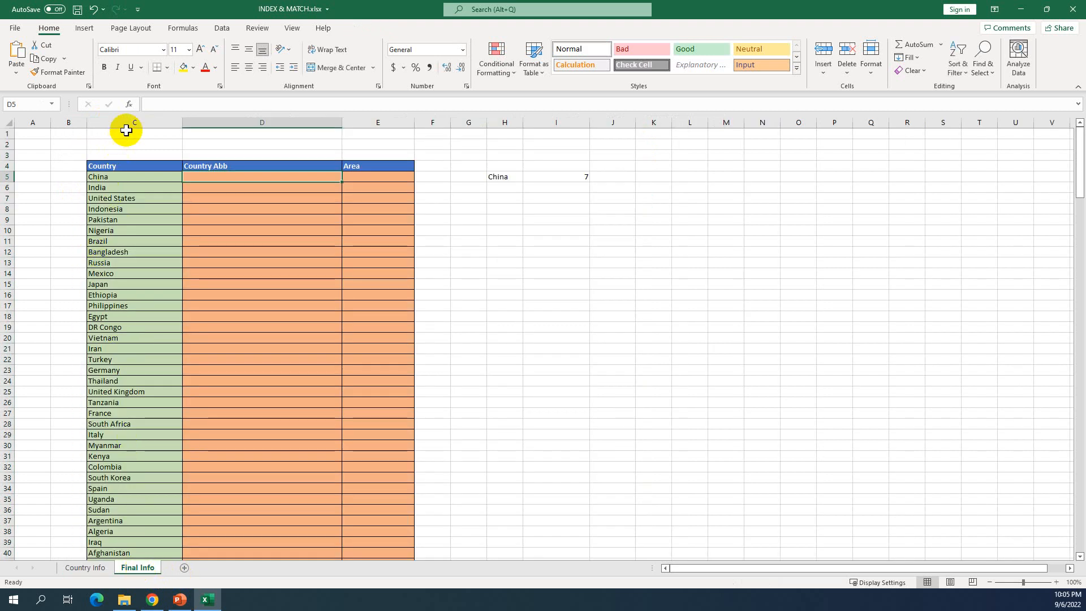
pyautogui.click(128, 124)
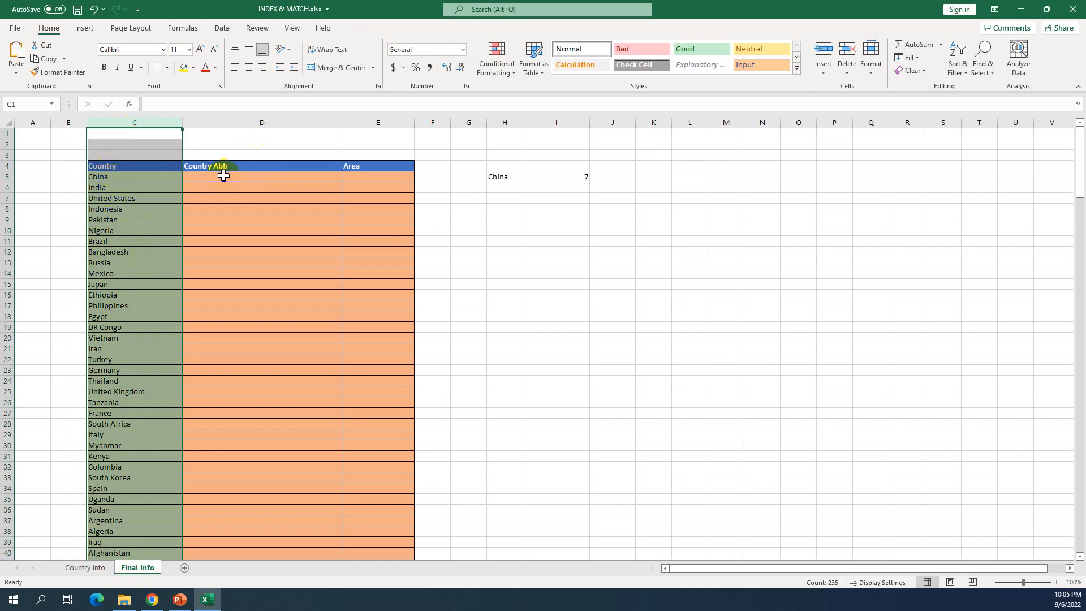
pyautogui.click(232, 123)
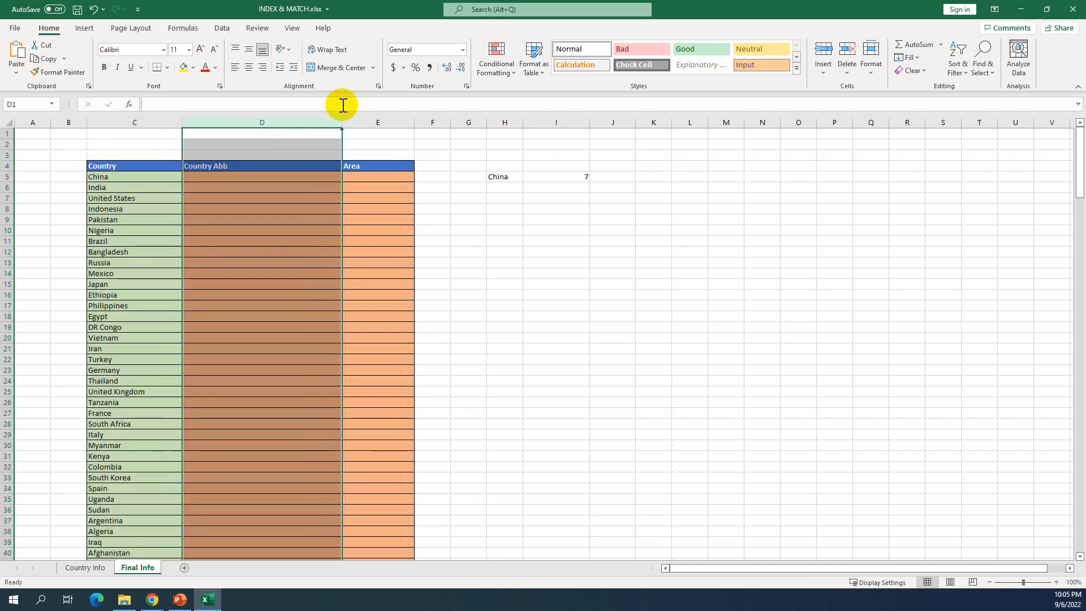
pyautogui.click(369, 122)
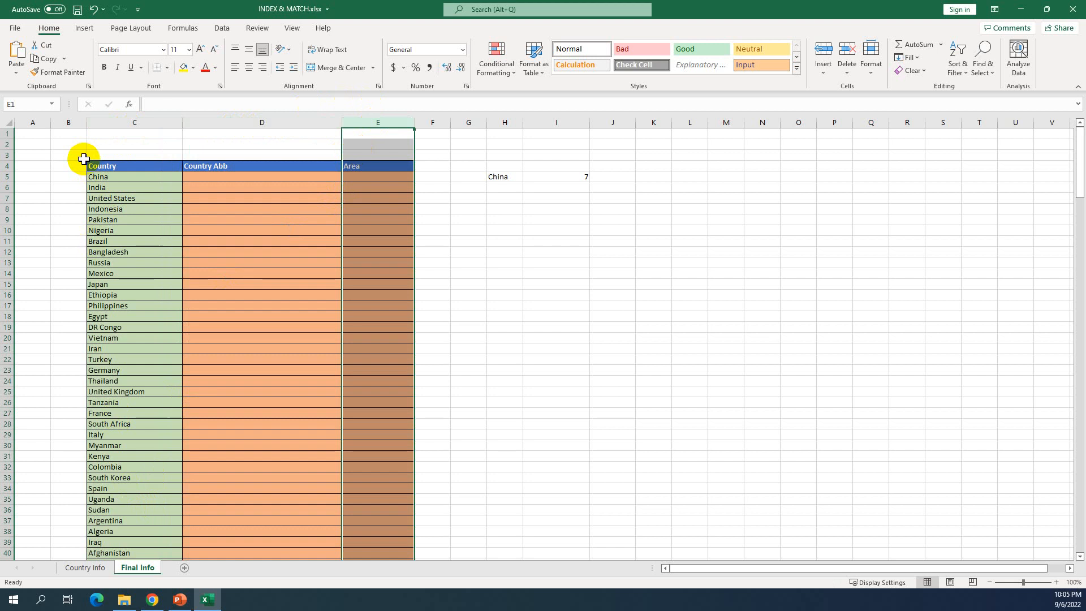
pyautogui.click(113, 179)
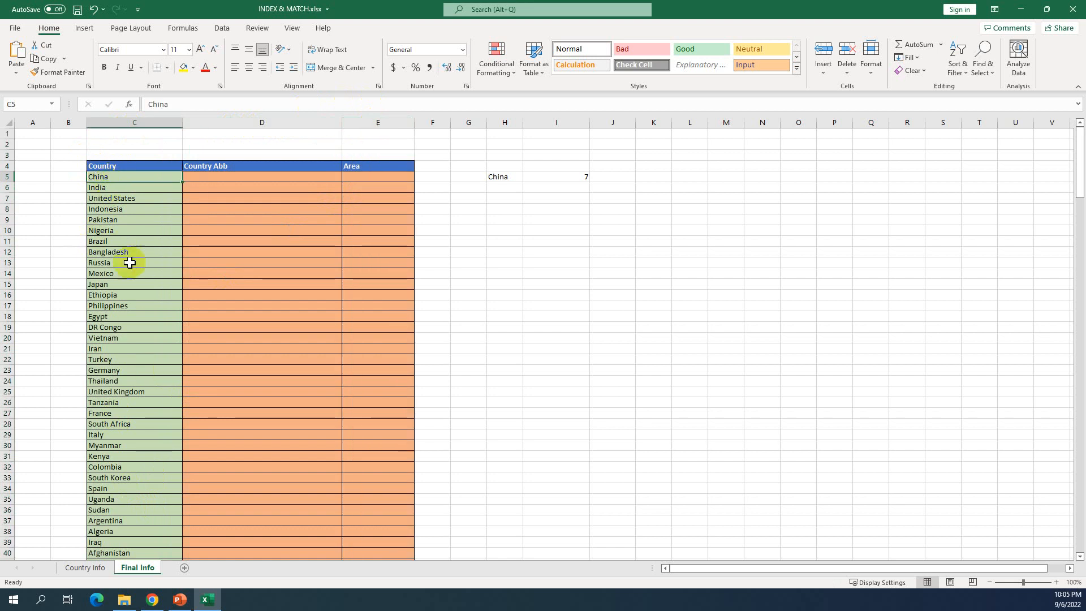
pyautogui.moveTo(227, 122); pyautogui.dragTo(427, 115)
# - Examine on the Country Info sheet where the Country Abb and Area columns sit relative to the Country lookup column
pyautogui.click(85, 567)
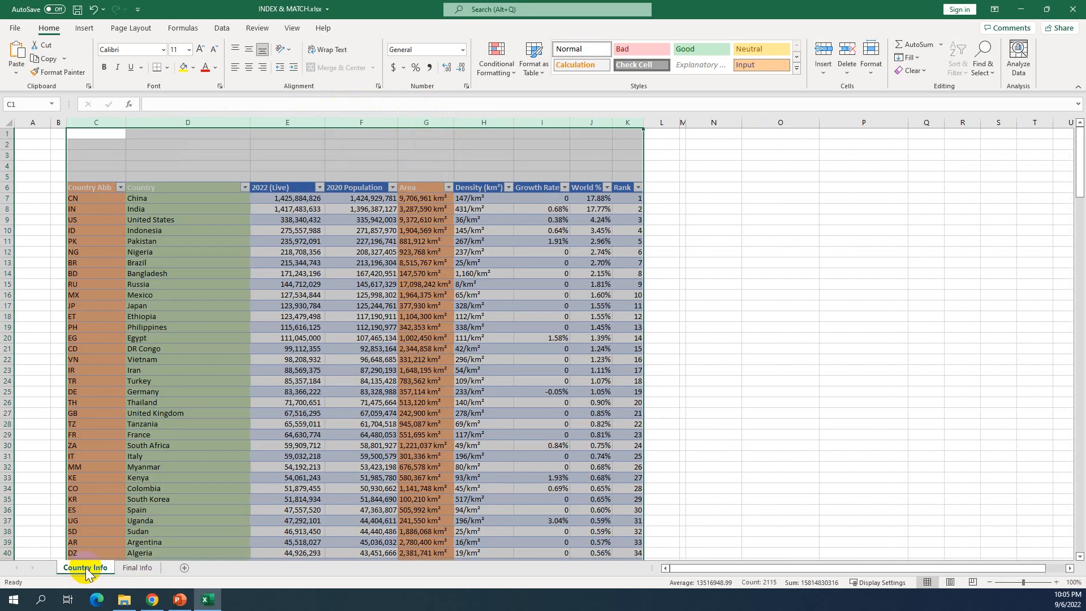
pyautogui.click(167, 196)
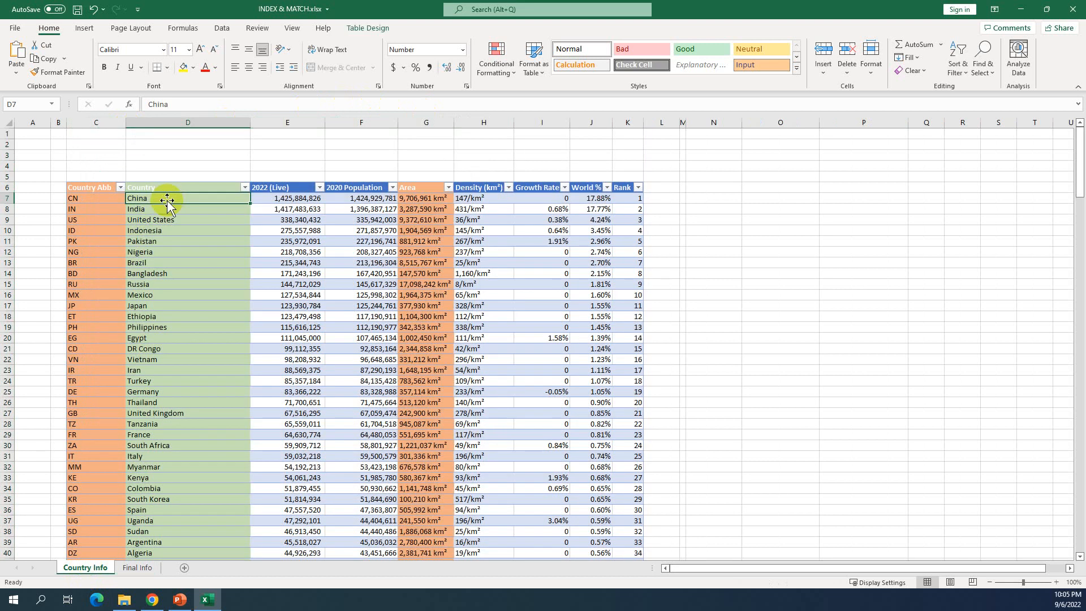
pyautogui.click(169, 120)
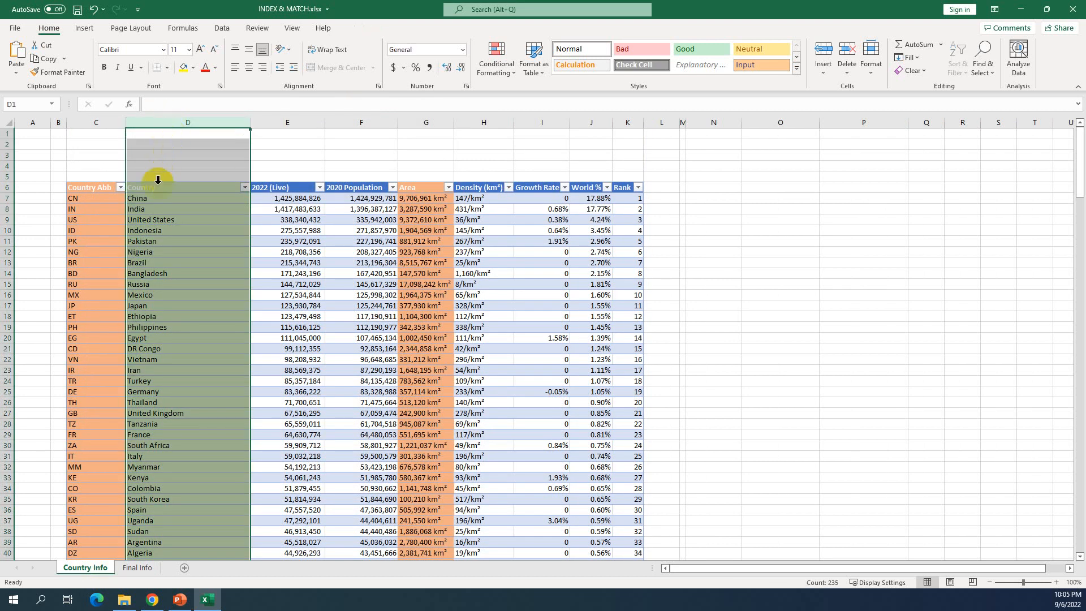
pyautogui.click(82, 122)
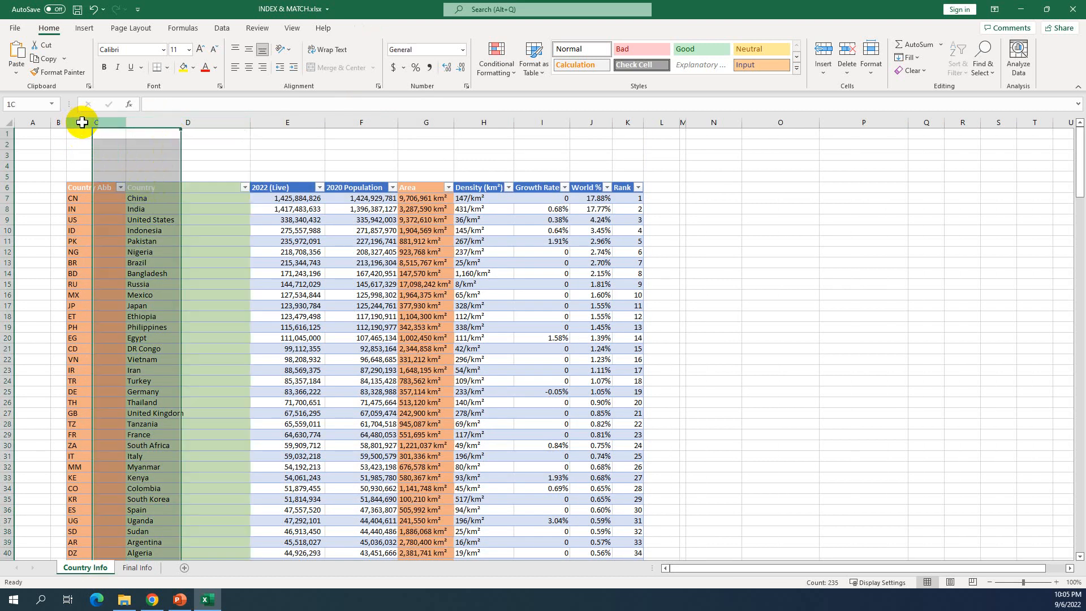
pyautogui.click(420, 122)
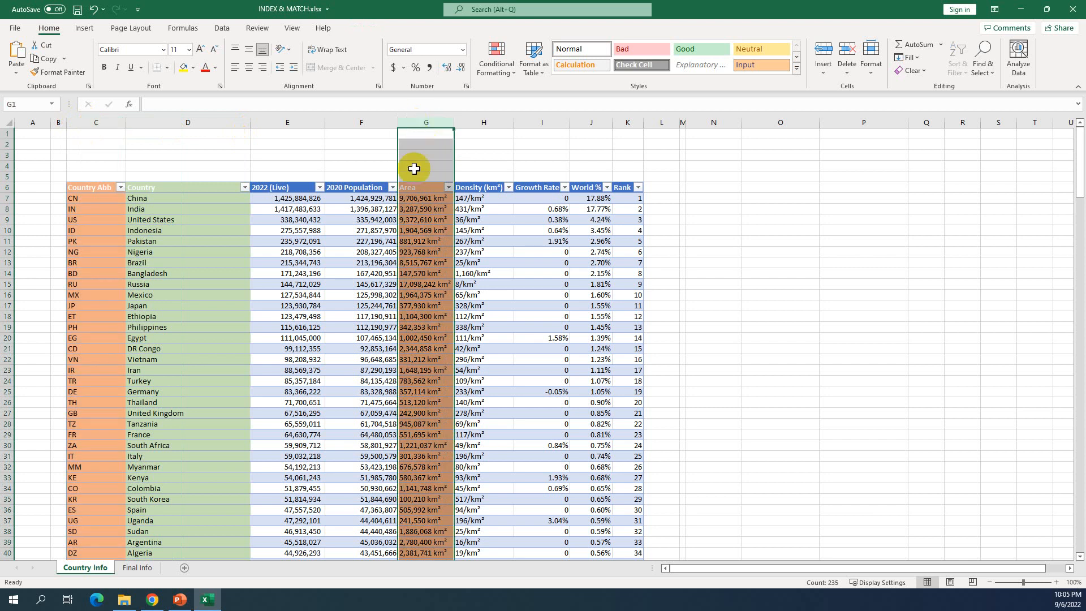
pyautogui.click(79, 121)
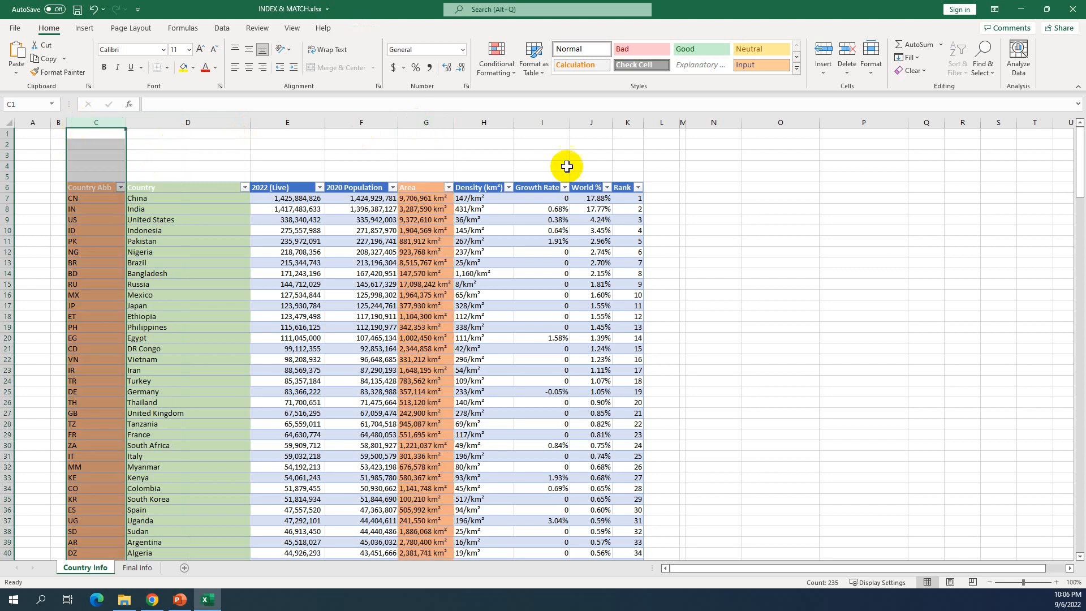
pyautogui.click(422, 121)
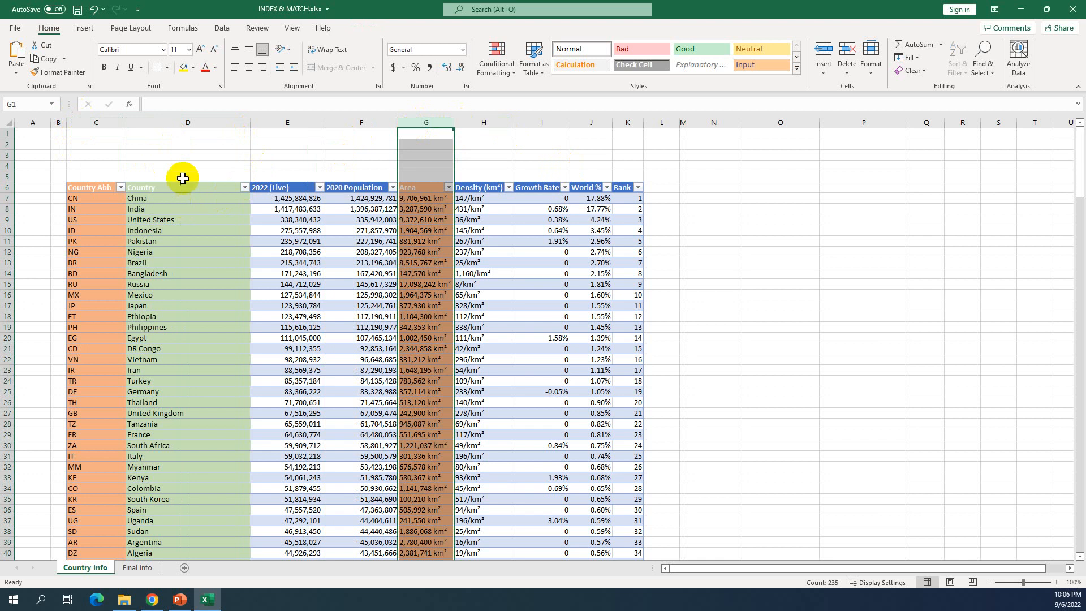
pyautogui.click(181, 121)
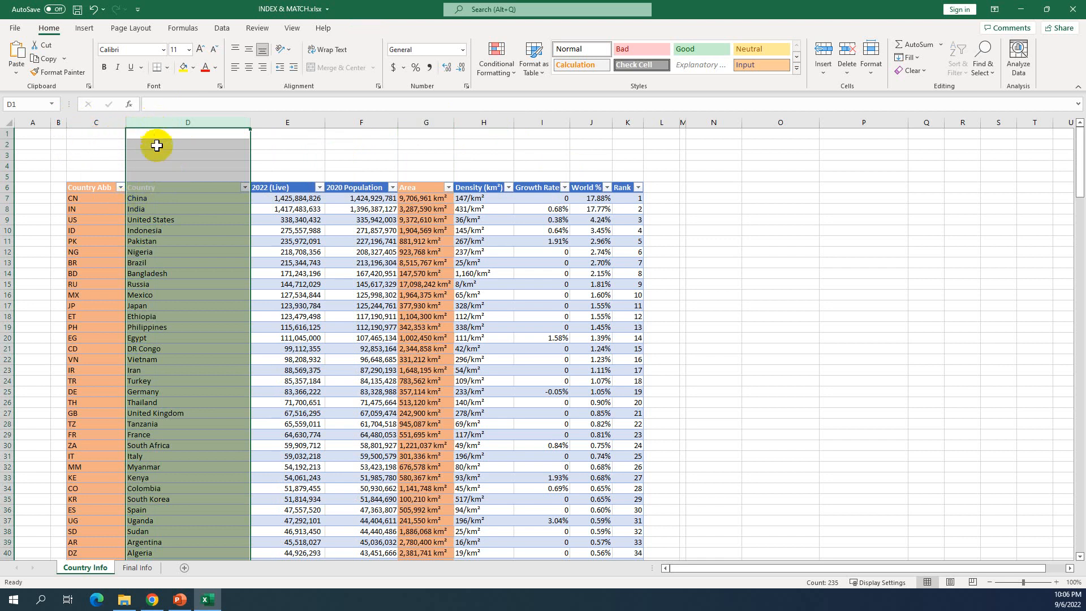
pyautogui.click(90, 122)
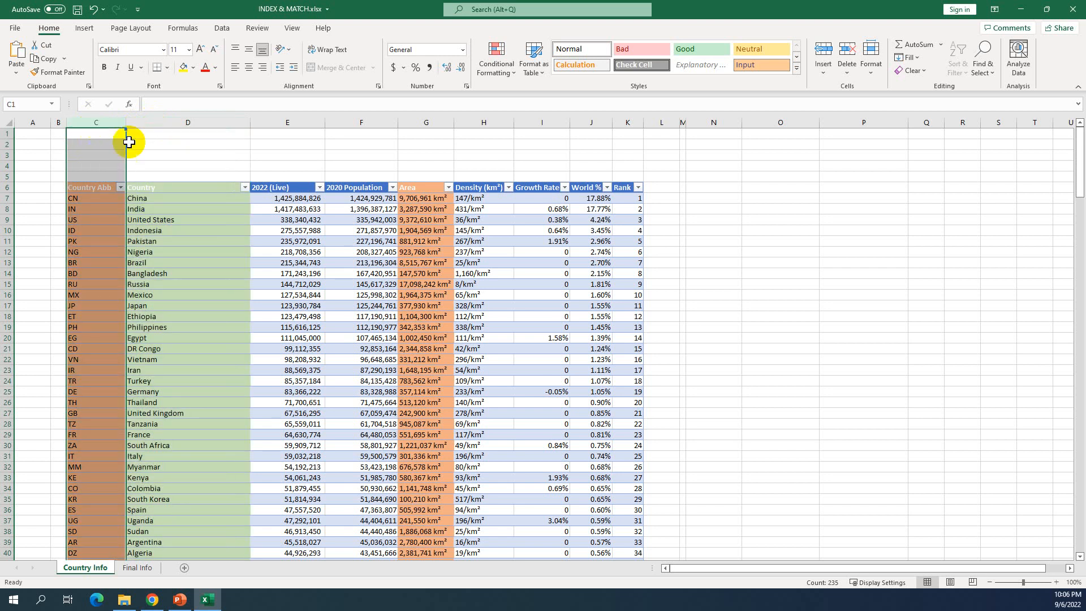
pyautogui.click(230, 123)
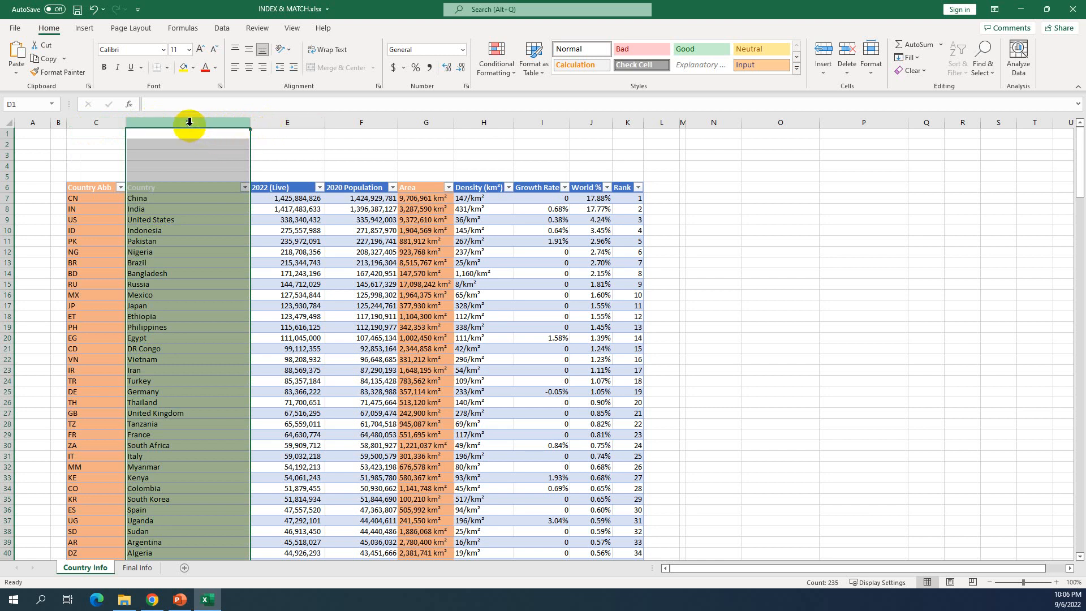
pyautogui.moveTo(271, 121); pyautogui.dragTo(93, 124)
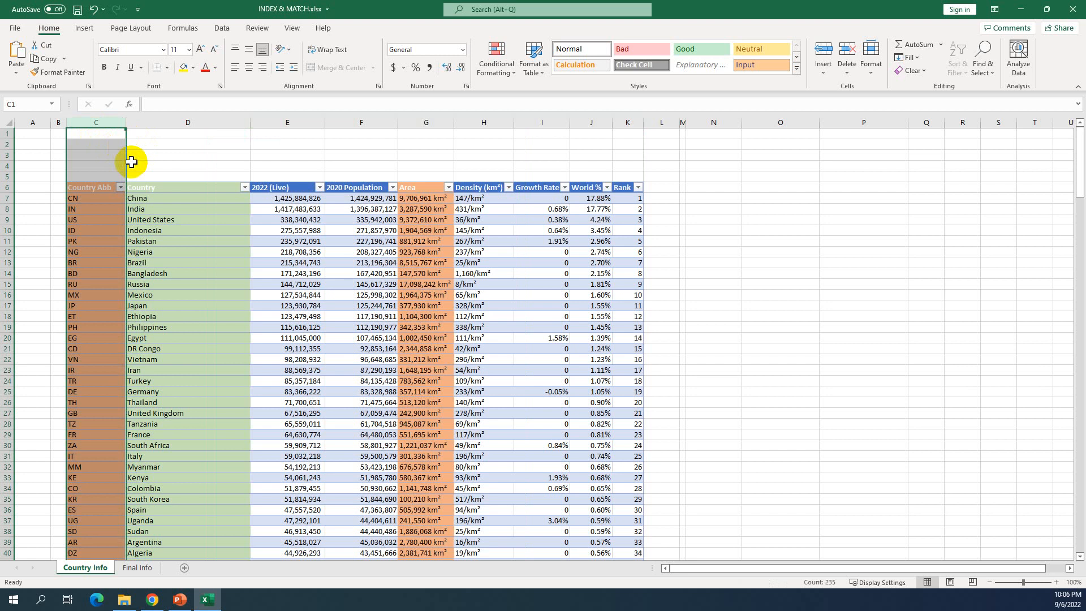
pyautogui.click(176, 120)
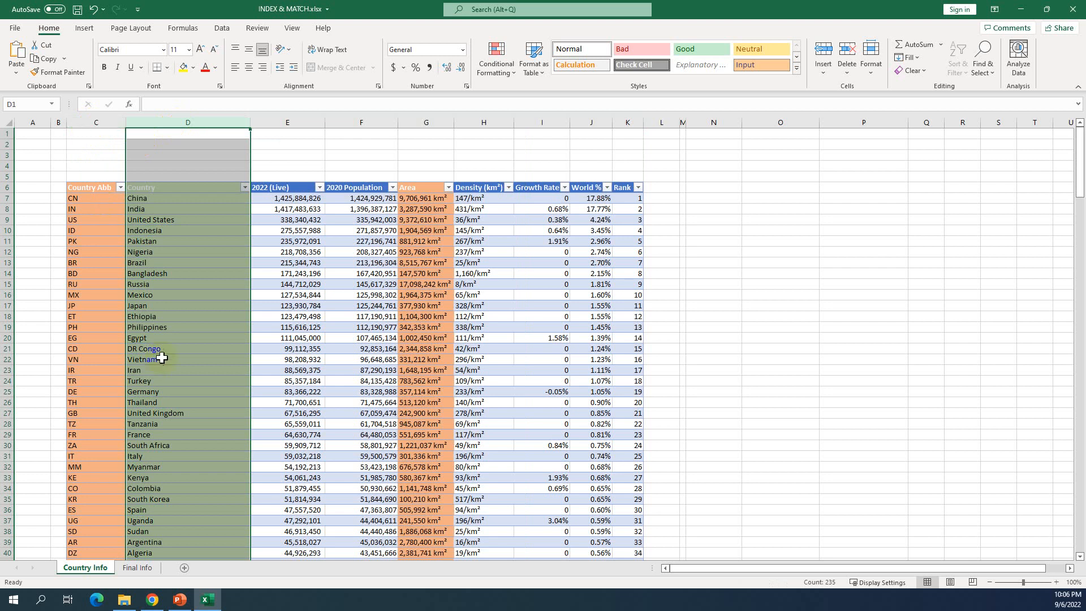
pyautogui.click(93, 121)
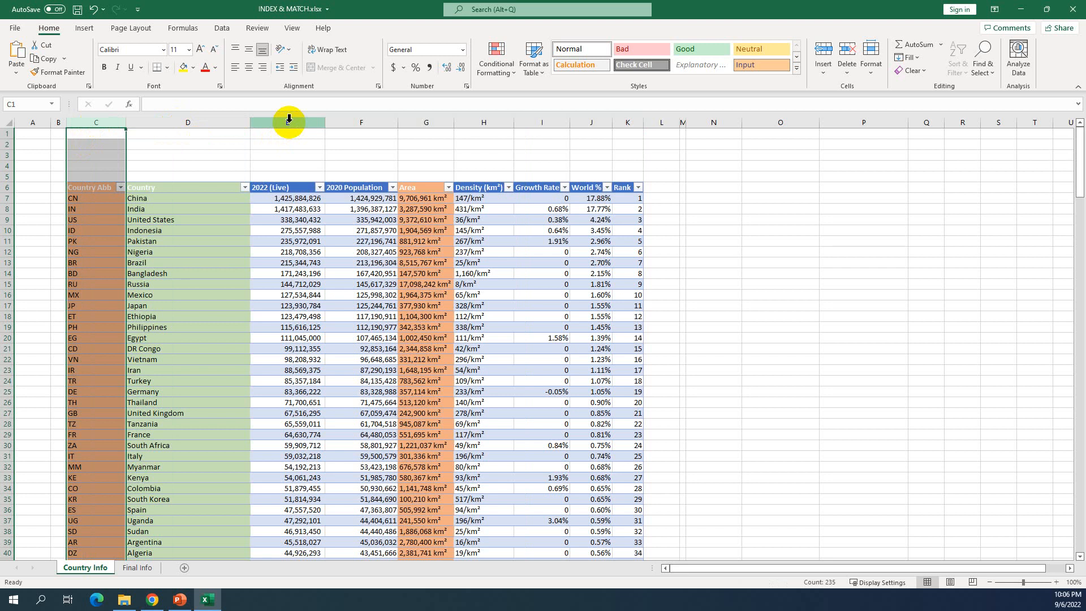
pyautogui.moveTo(288, 121); pyautogui.dragTo(631, 142)
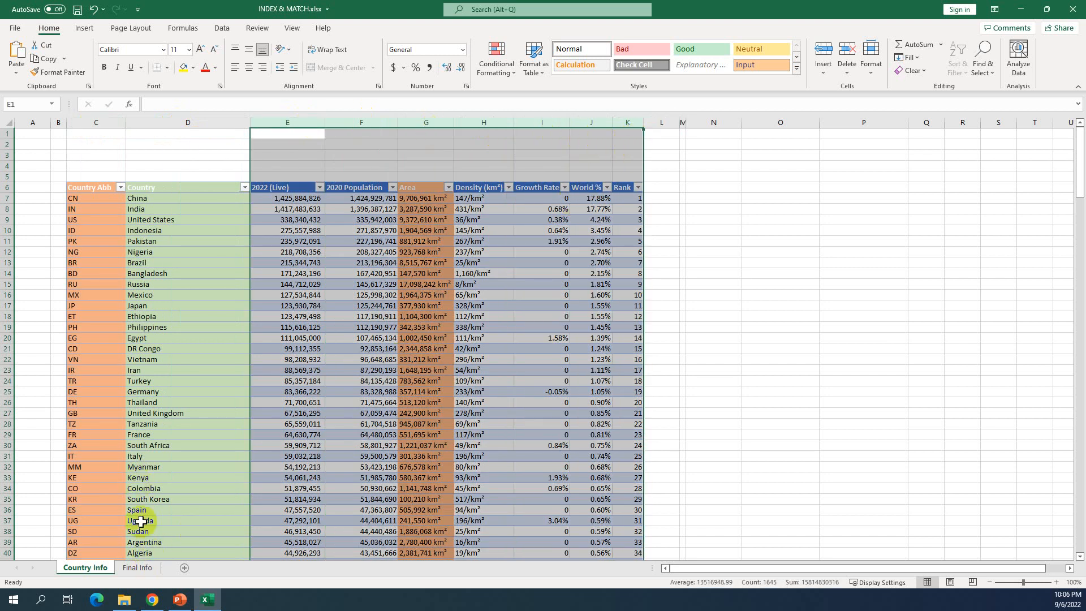
# - Compare the Final Info sheet's Country, Country Abb and Area columns with the source Country Abb and Area columns on Country Info
pyautogui.click(137, 572)
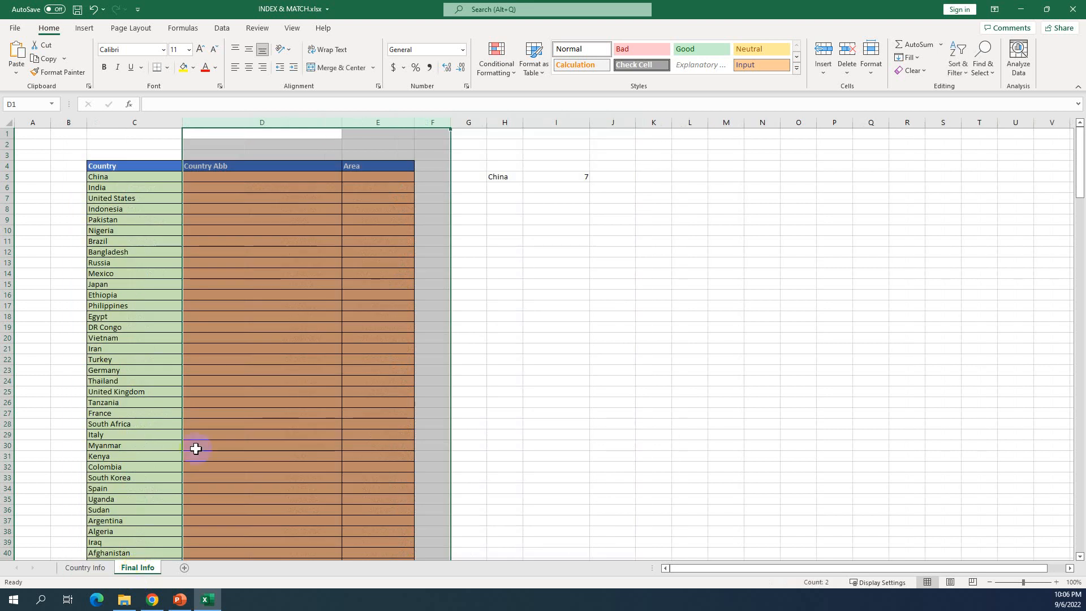
pyautogui.click(133, 262)
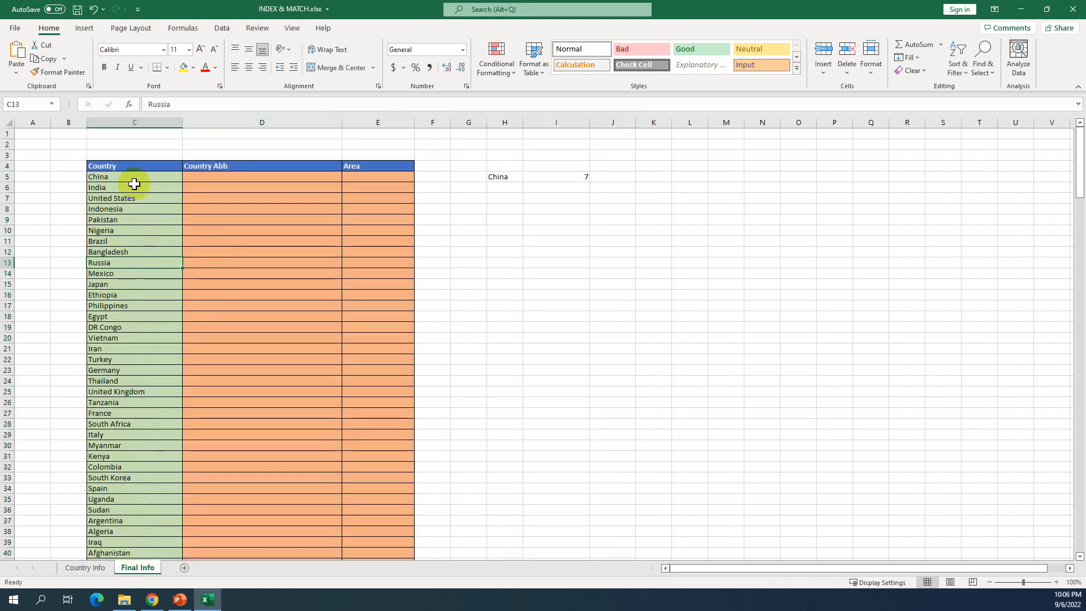
pyautogui.click(115, 116)
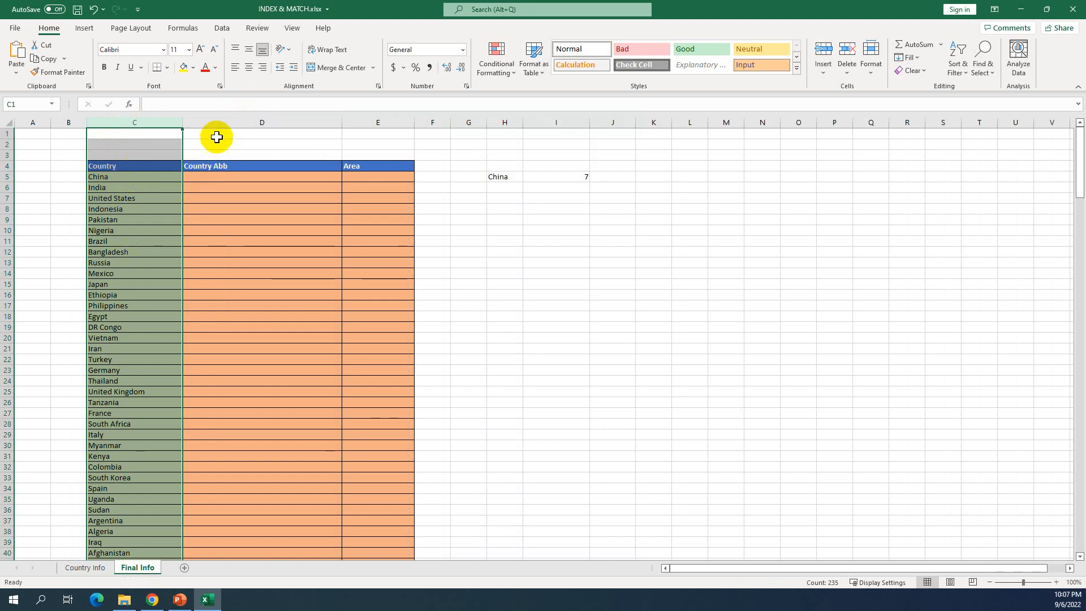
pyautogui.click(222, 120)
pyautogui.click(368, 121)
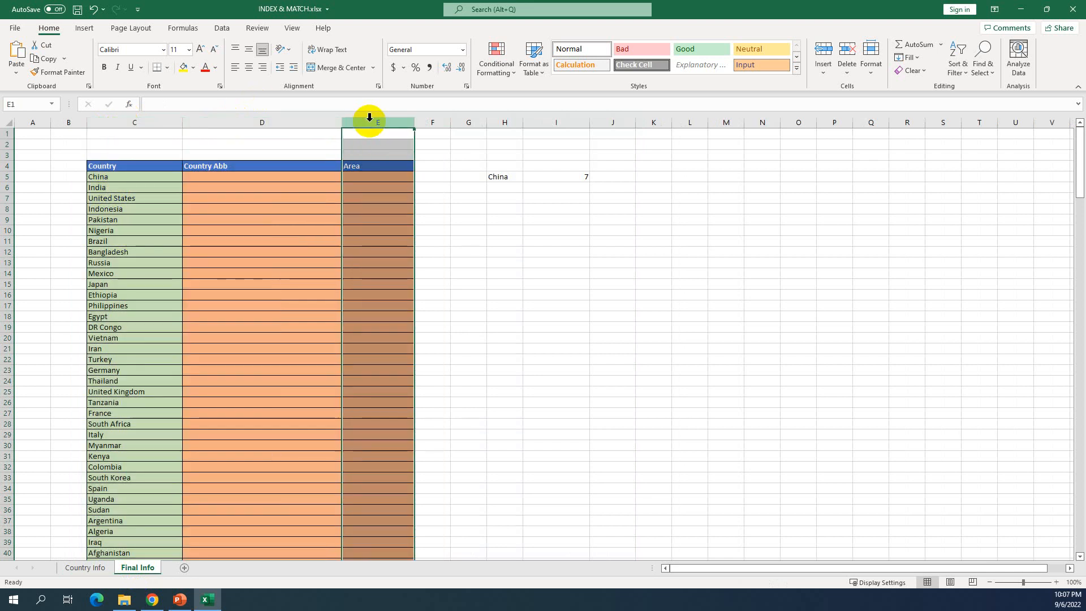
pyautogui.click(85, 568)
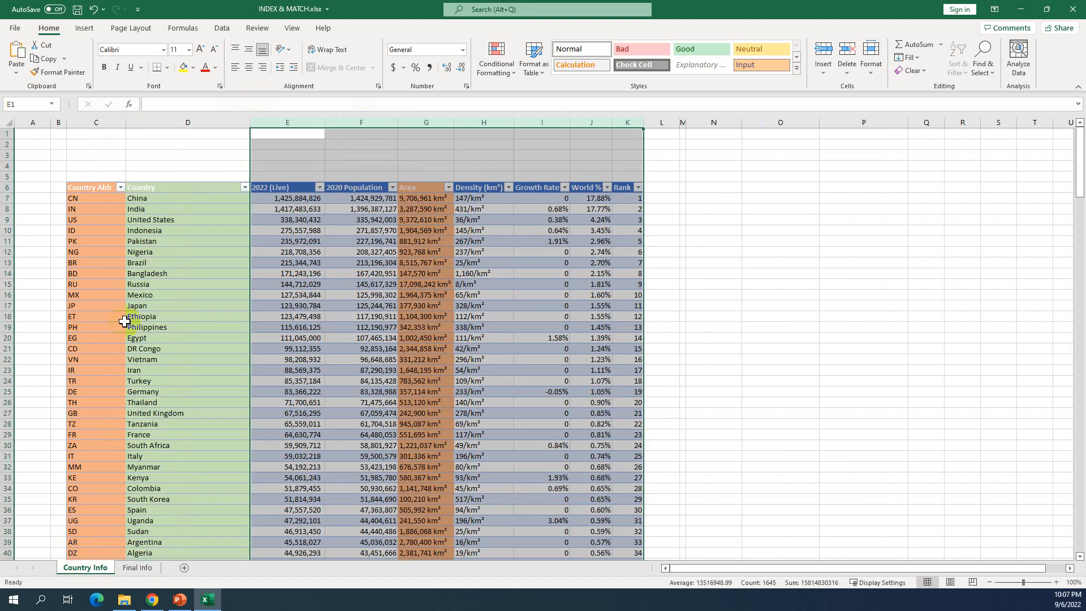
pyautogui.click(100, 129)
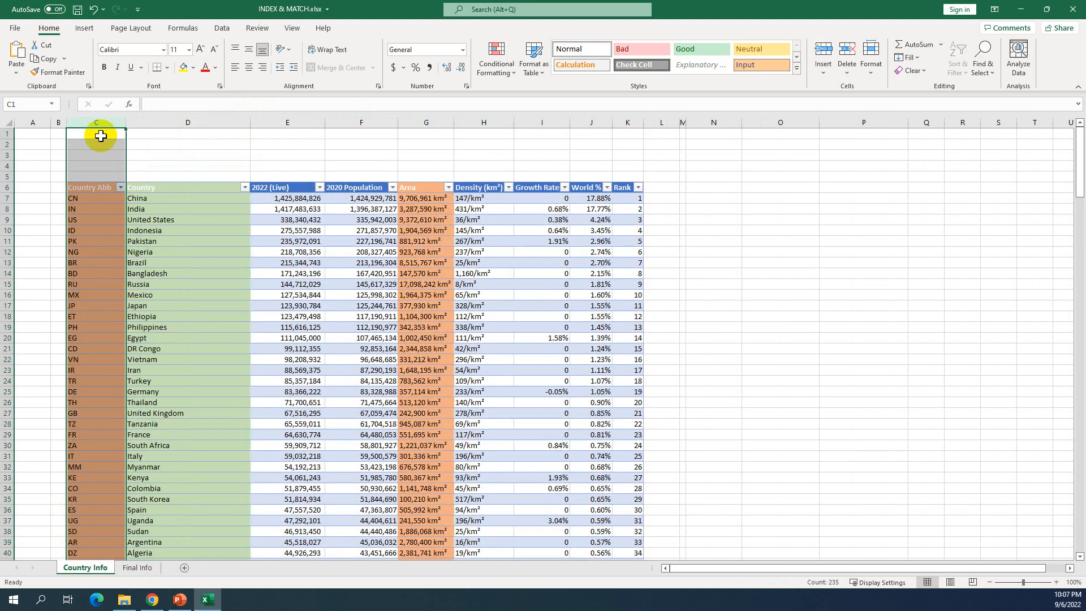
pyautogui.click(425, 121)
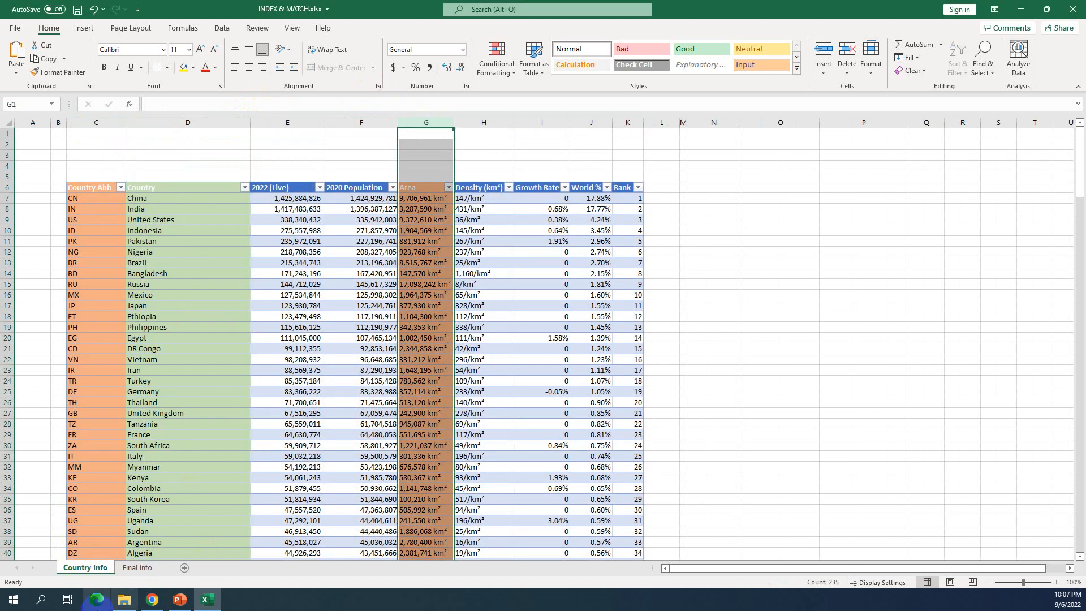
# - Start an INDEX formula in Final Info cell D5 with column C of the Country Info sheet ('Country Info'!C:C) as the array
pyautogui.click(138, 568)
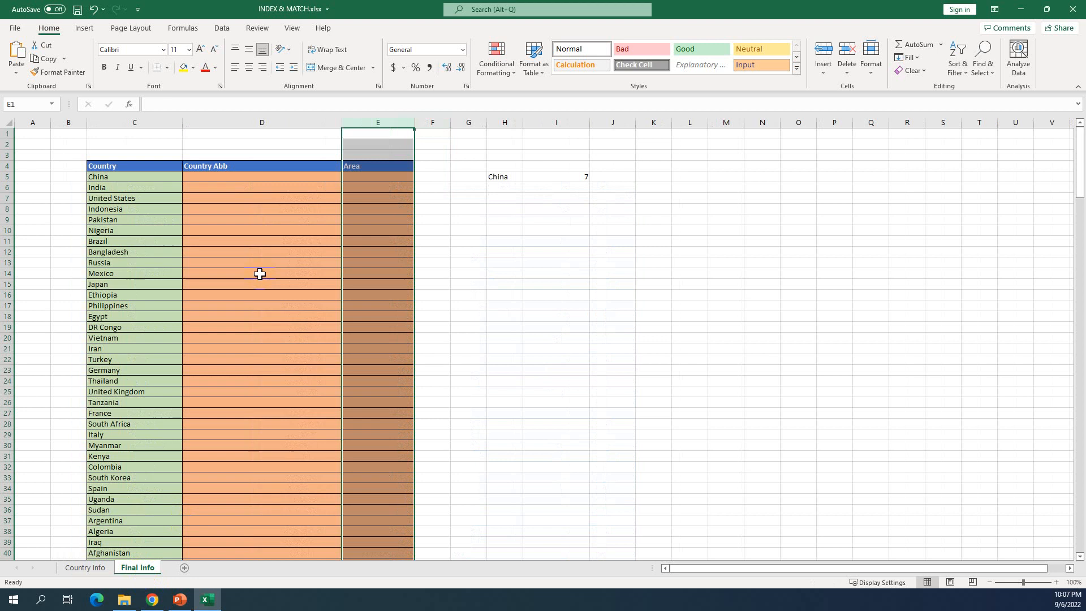
pyautogui.click(229, 178)
pyautogui.write('=')
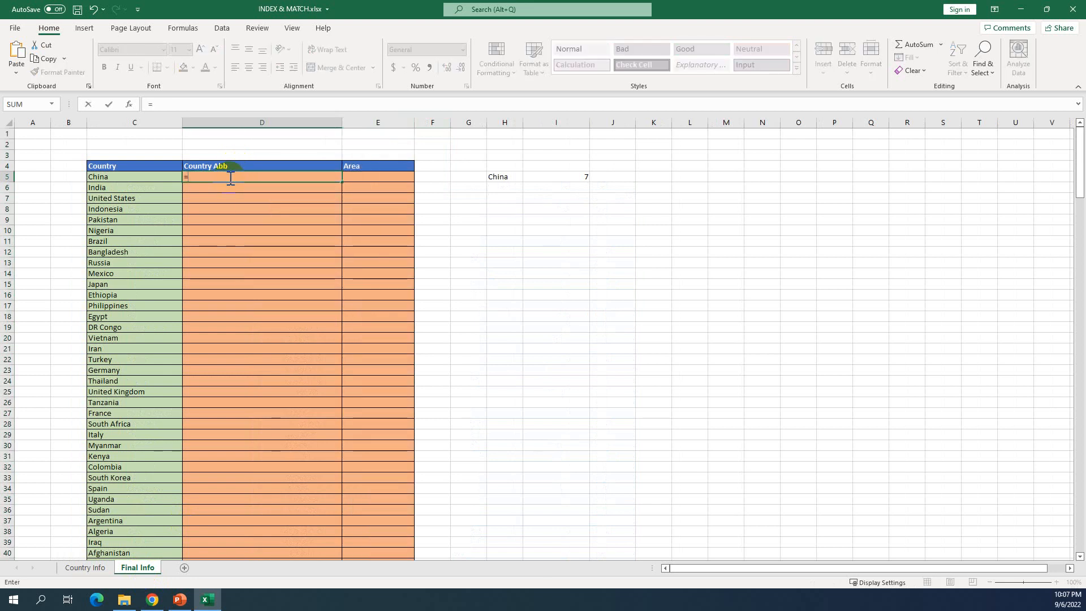
pyautogui.write('in')
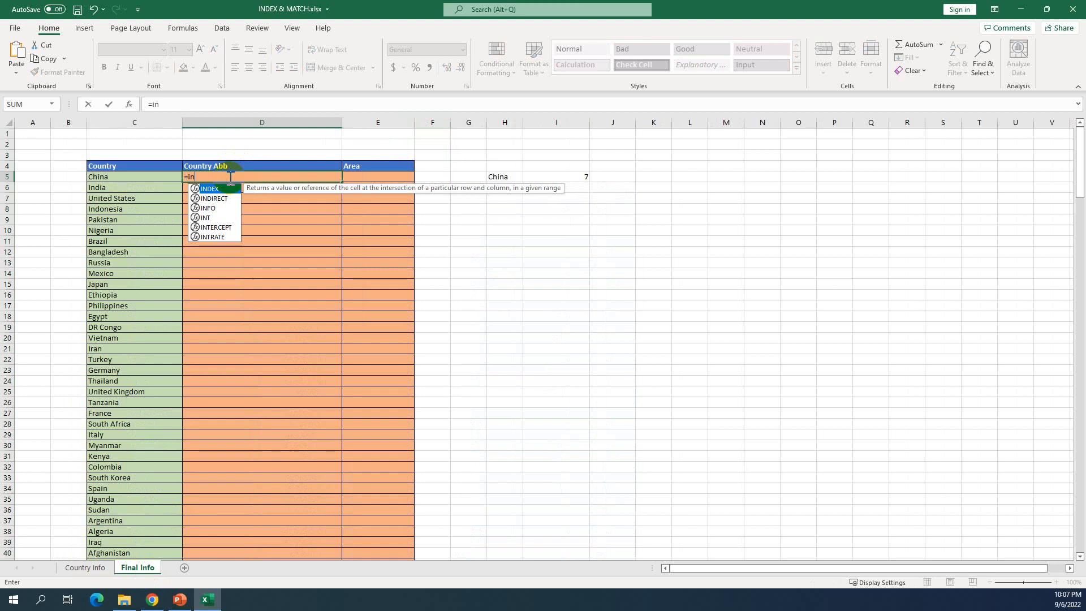
pyautogui.write('d')
pyautogui.press('Tab')
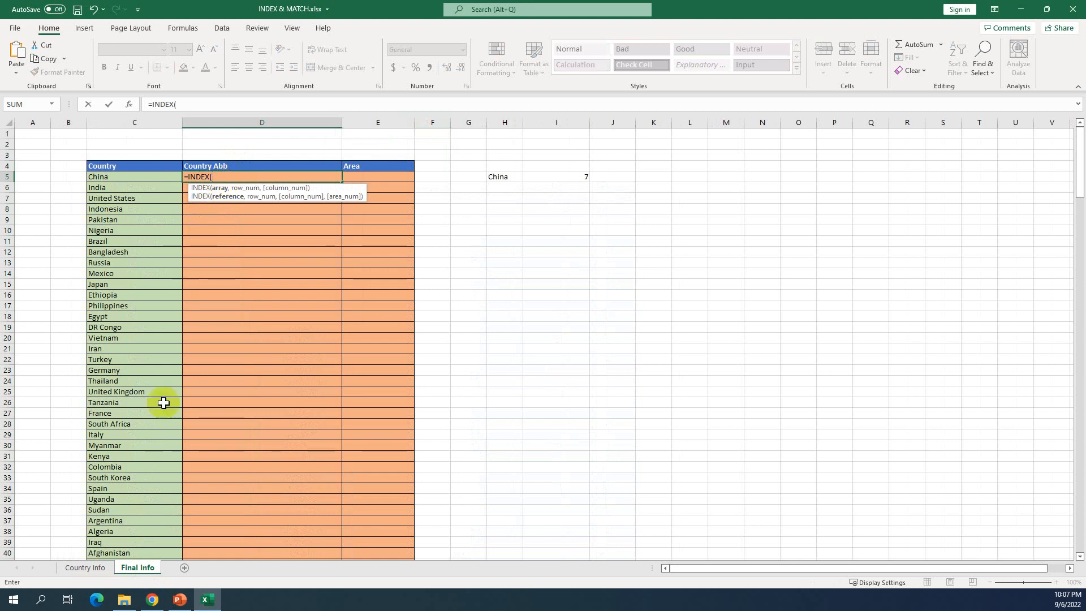
pyautogui.click(85, 568)
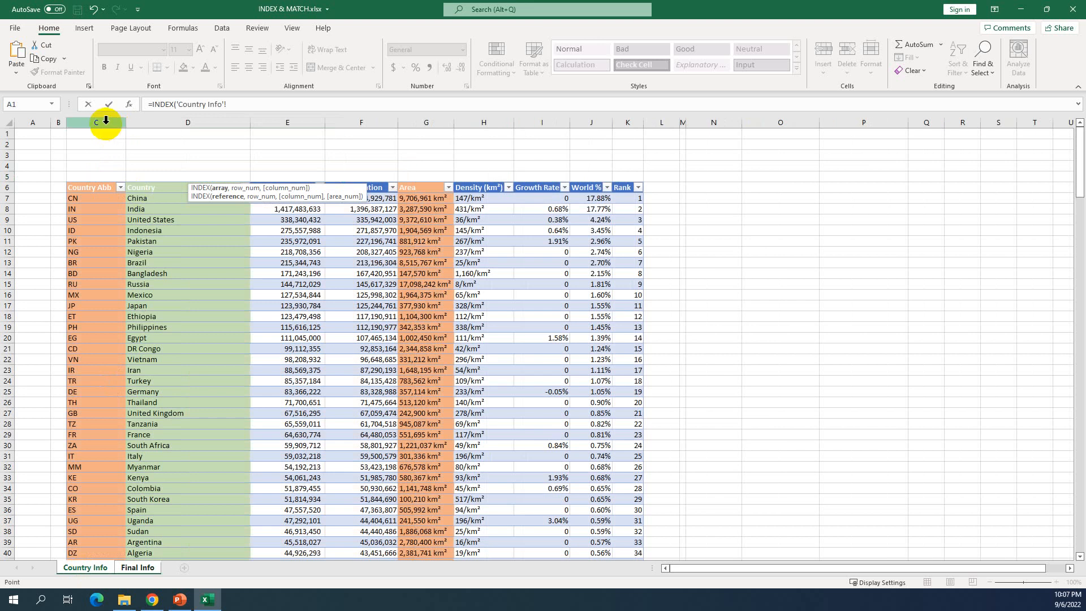
pyautogui.click(96, 122)
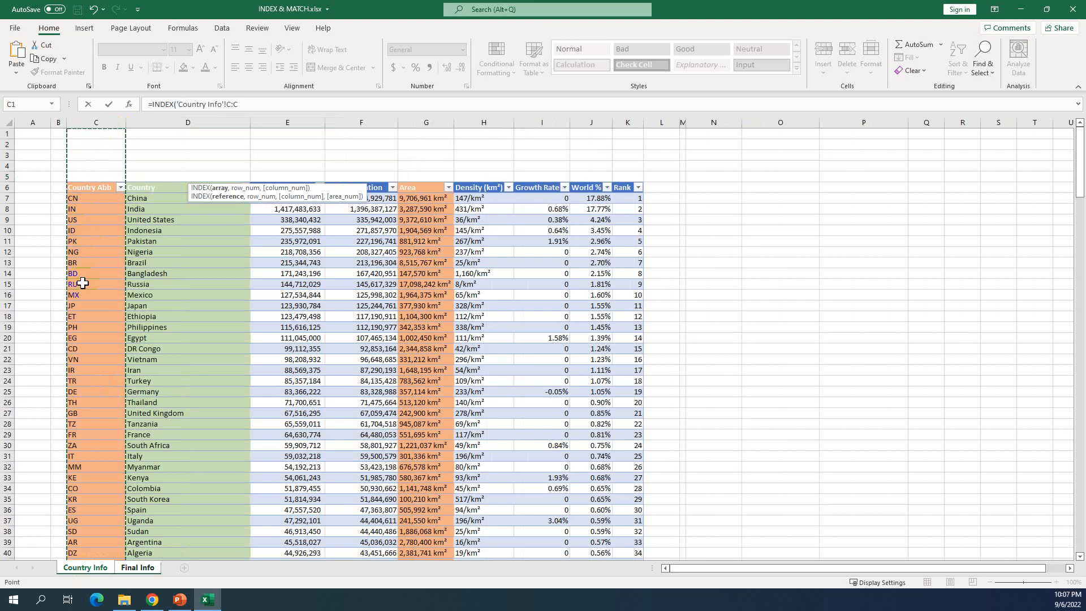
pyautogui.click(94, 123)
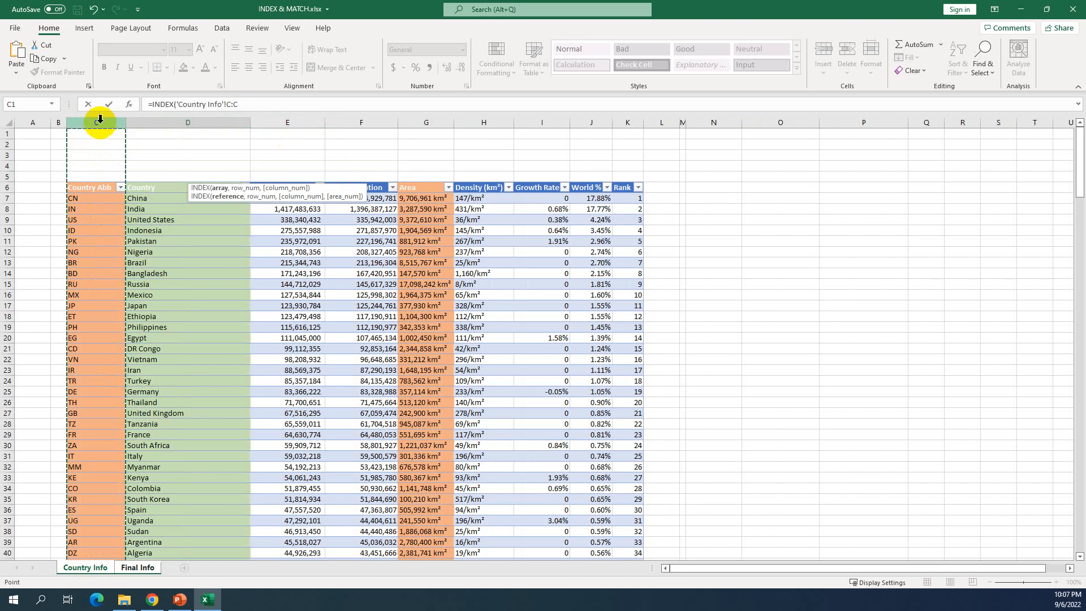
pyautogui.click(264, 105)
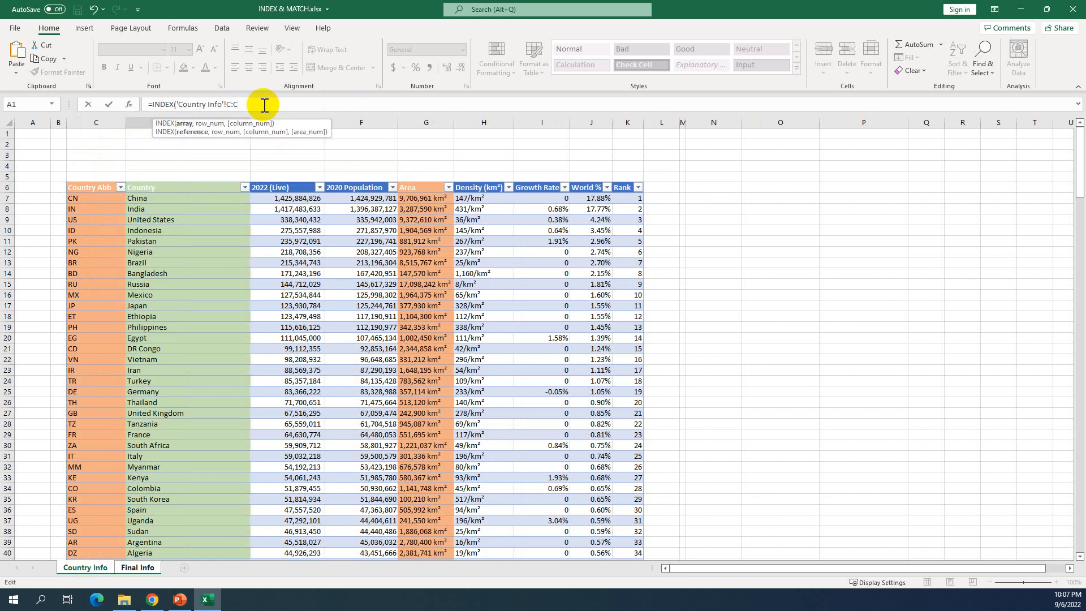
pyautogui.write(',')
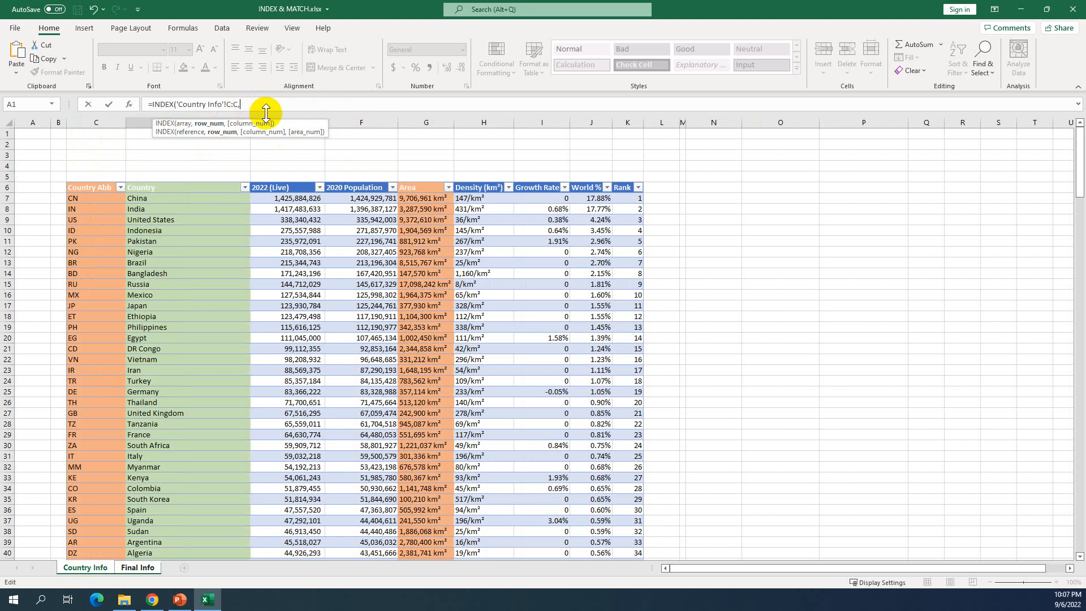
# - Nest a MATCH function as the row number, with Final Info cell C5 as its lookup value
pyautogui.write('match')
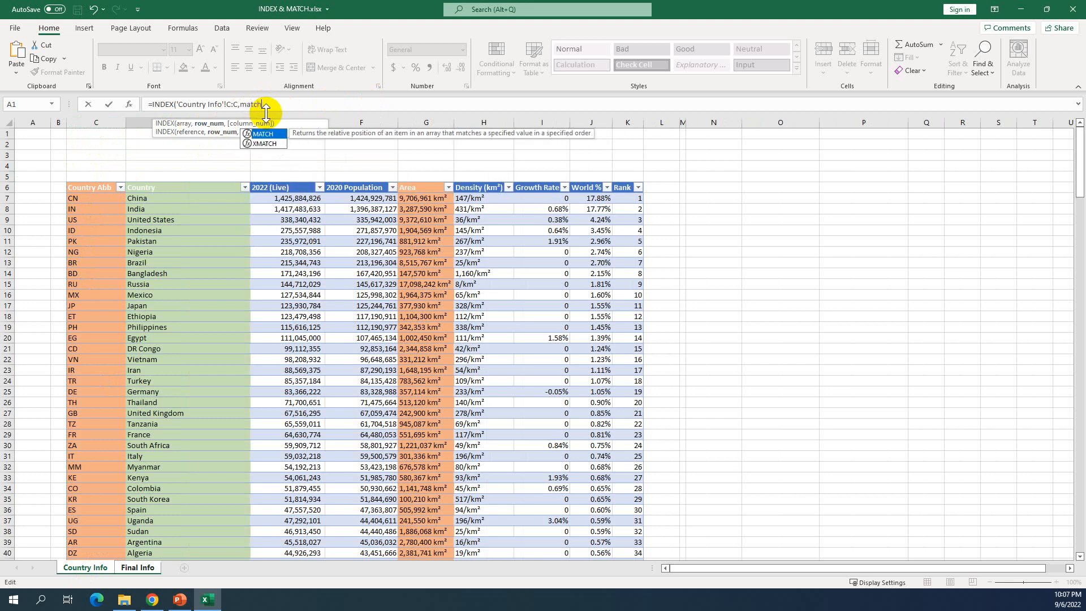
pyautogui.press('Tab')
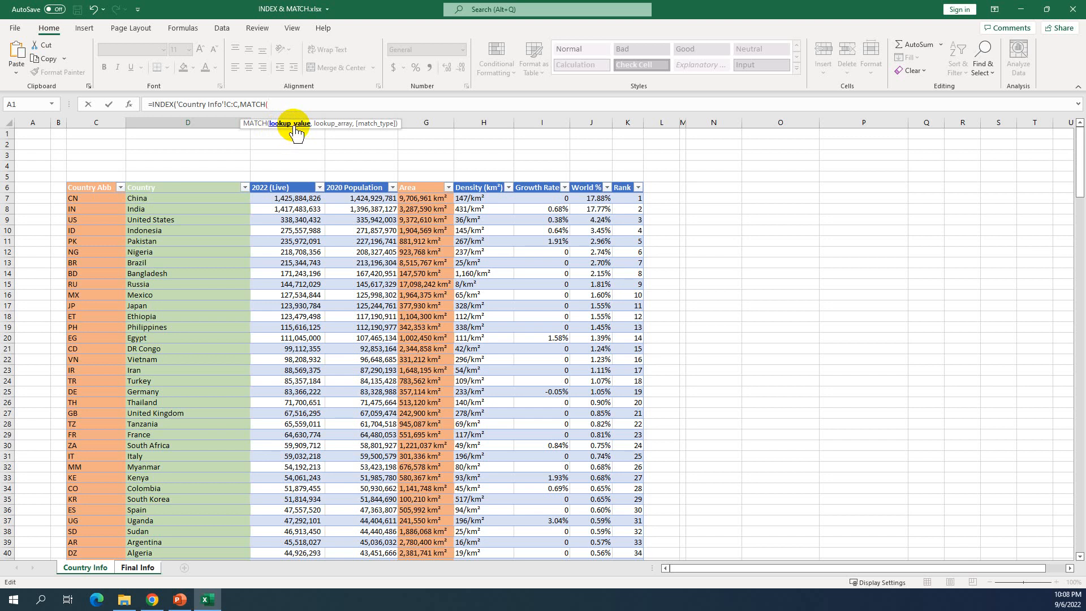
pyautogui.click(137, 567)
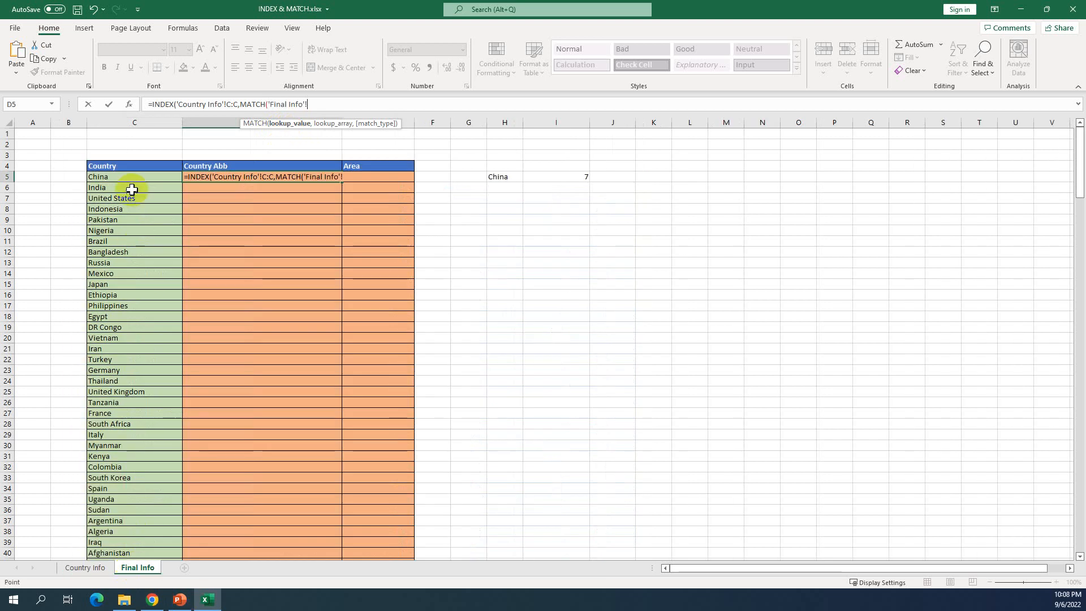
pyautogui.click(125, 178)
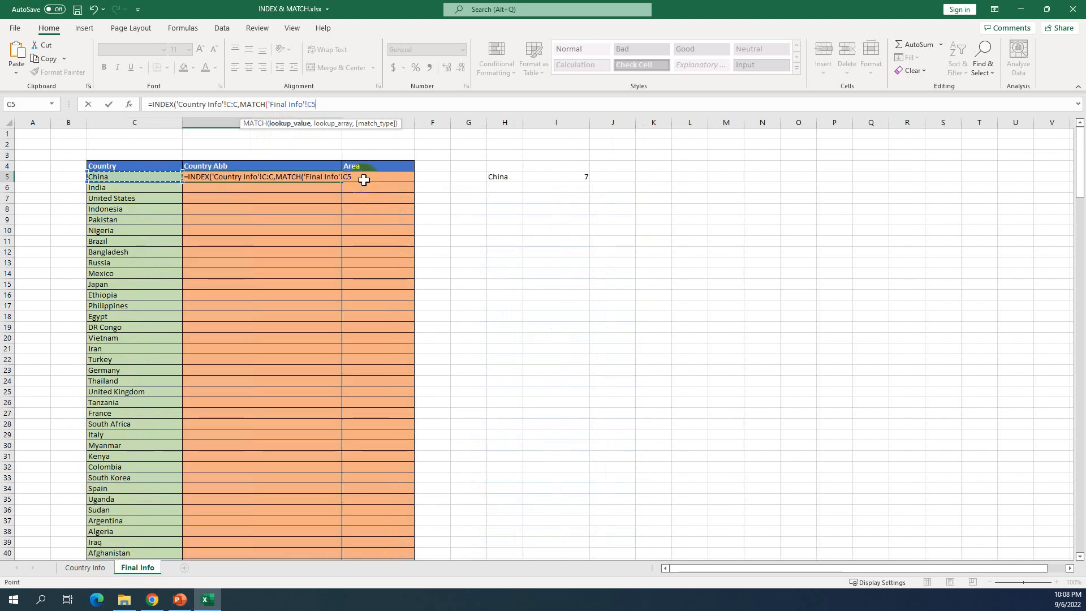
pyautogui.write(',')
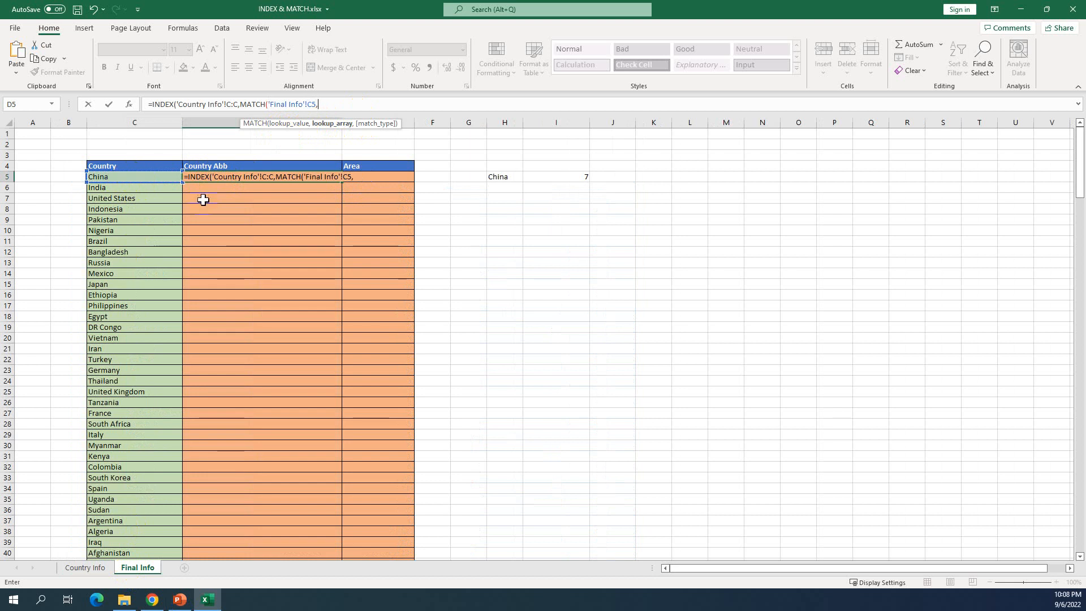
# - Set the MATCH lookup array to 'Country Info'!D:D with match type 0 and complete the formula in D5
pyautogui.click(86, 567)
pyautogui.click(189, 122)
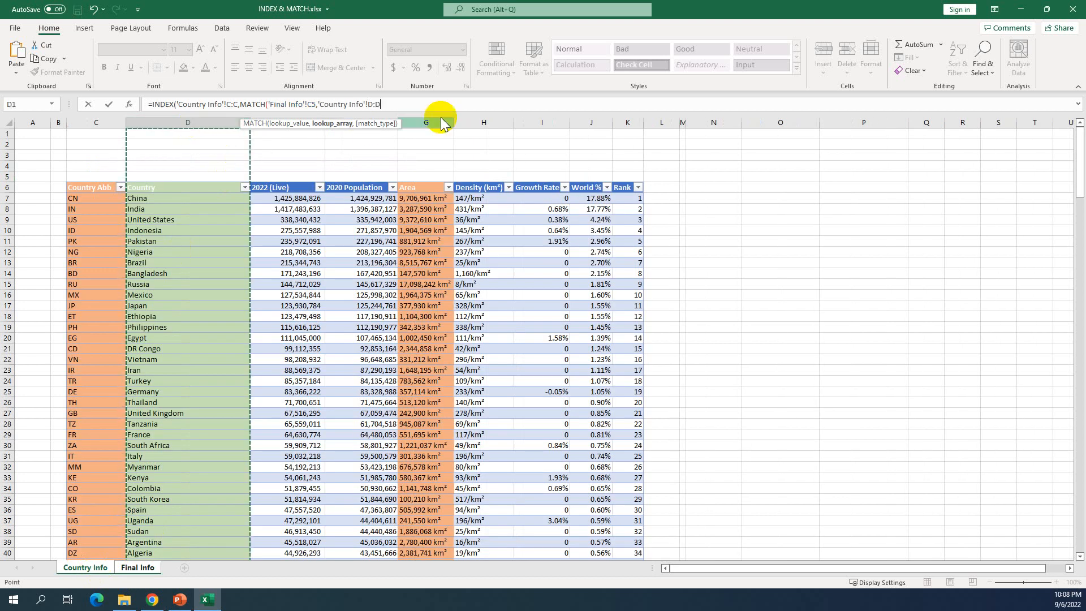
pyautogui.click(390, 105)
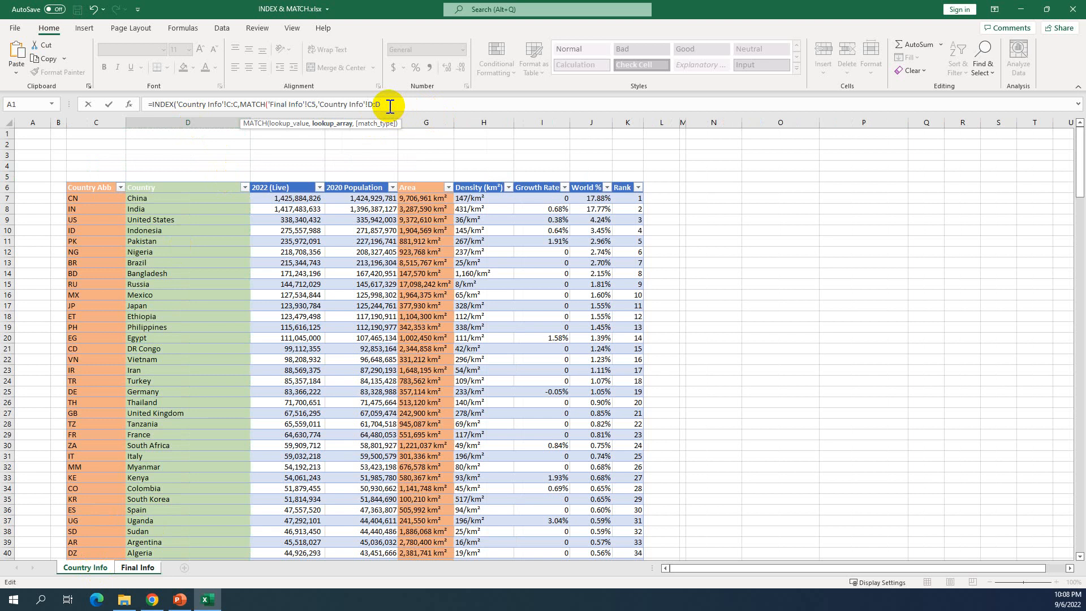
pyautogui.write(',0')
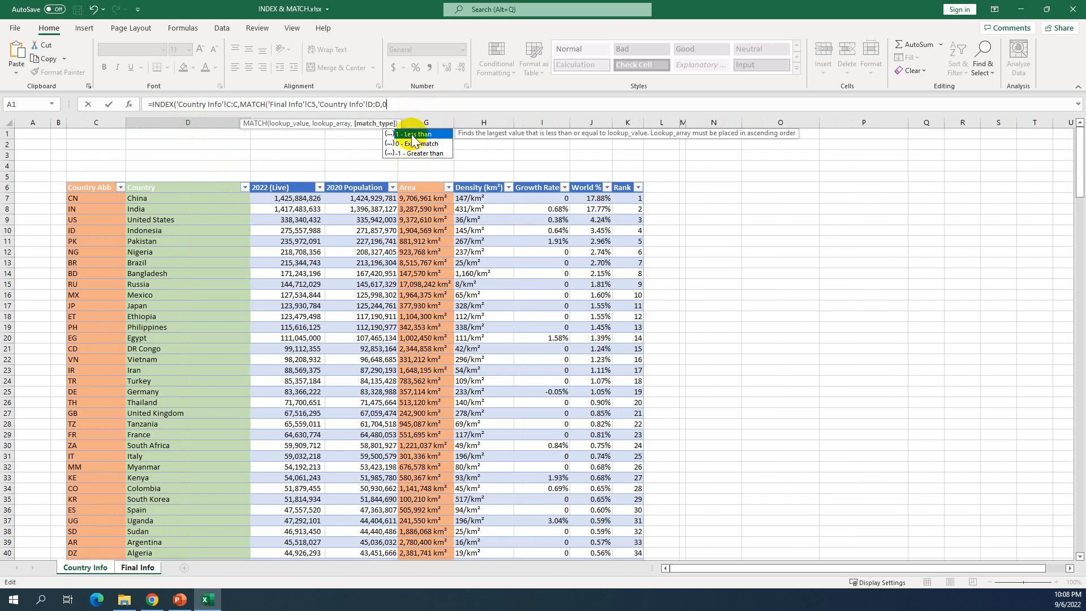
pyautogui.write(')')
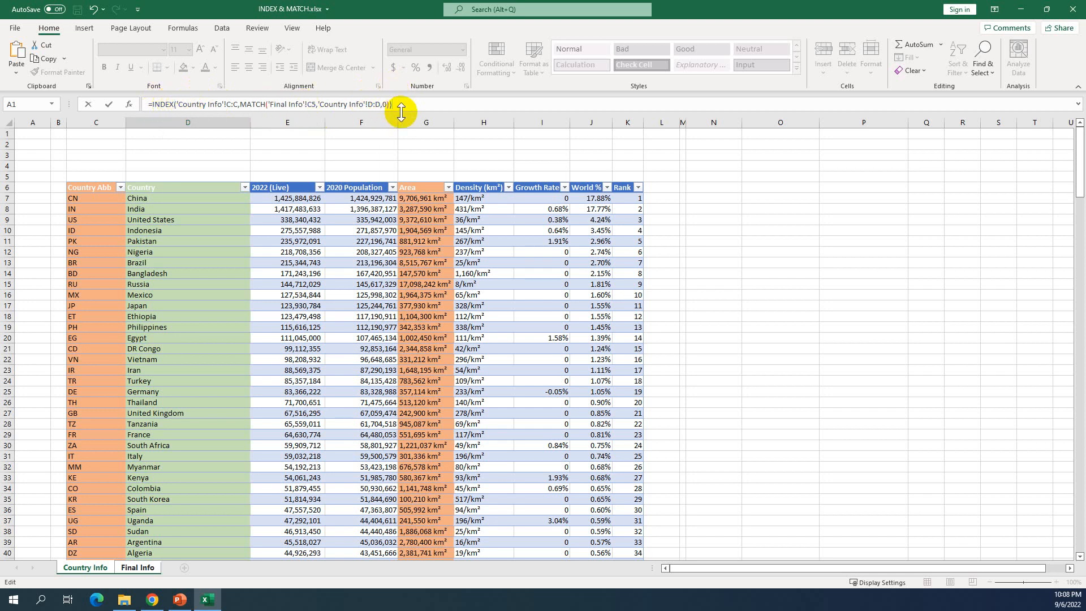
pyautogui.press('Return')
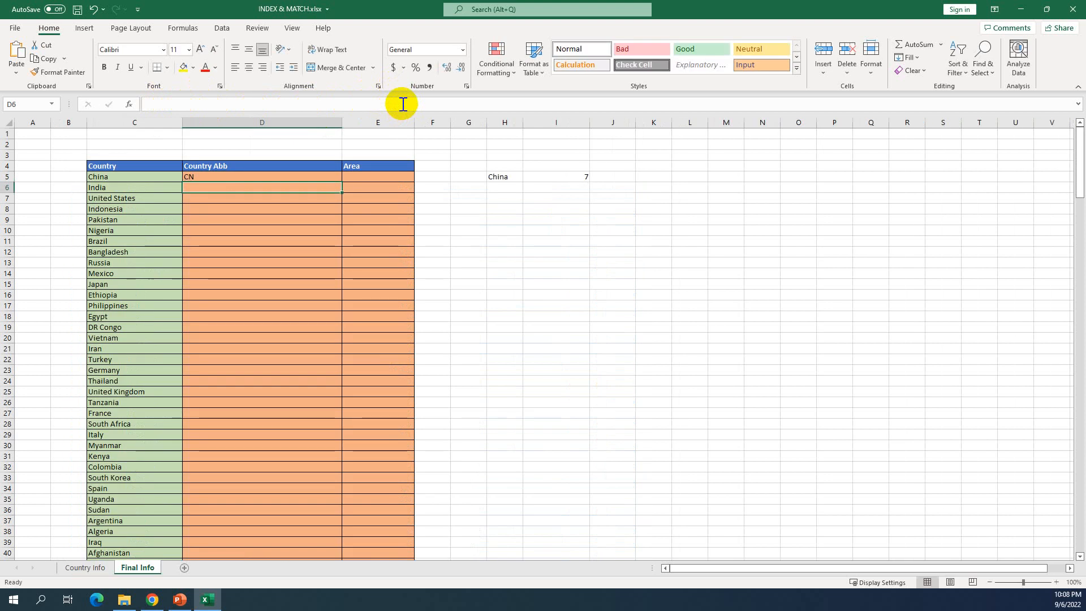
# - Change China's abbreviation in the Country Info table to "CN Test" and check the lookup cell D5 on Final Info
pyautogui.click(296, 177)
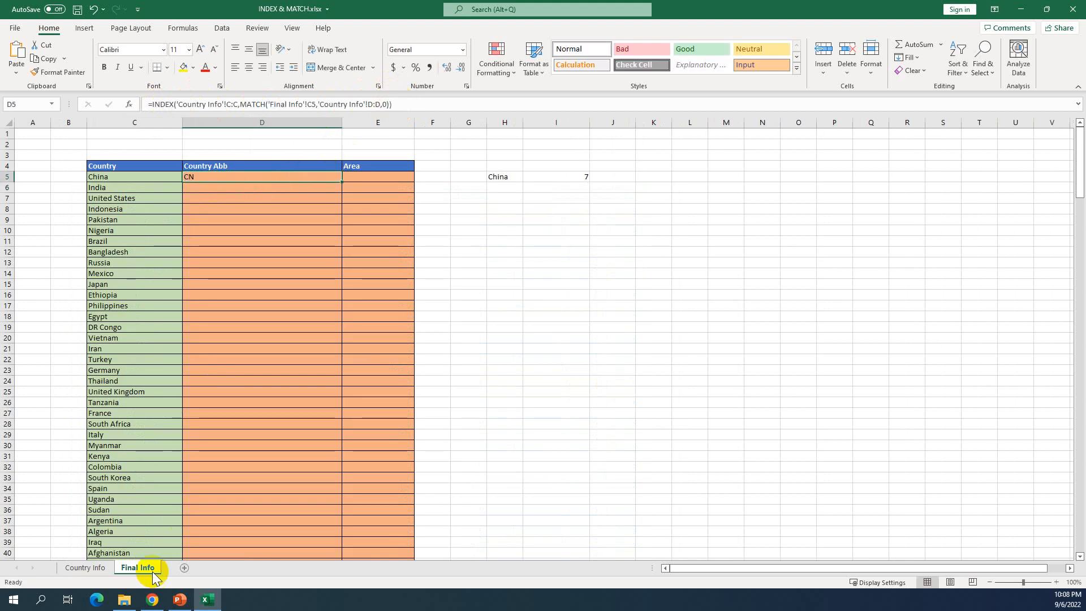
pyautogui.click(87, 569)
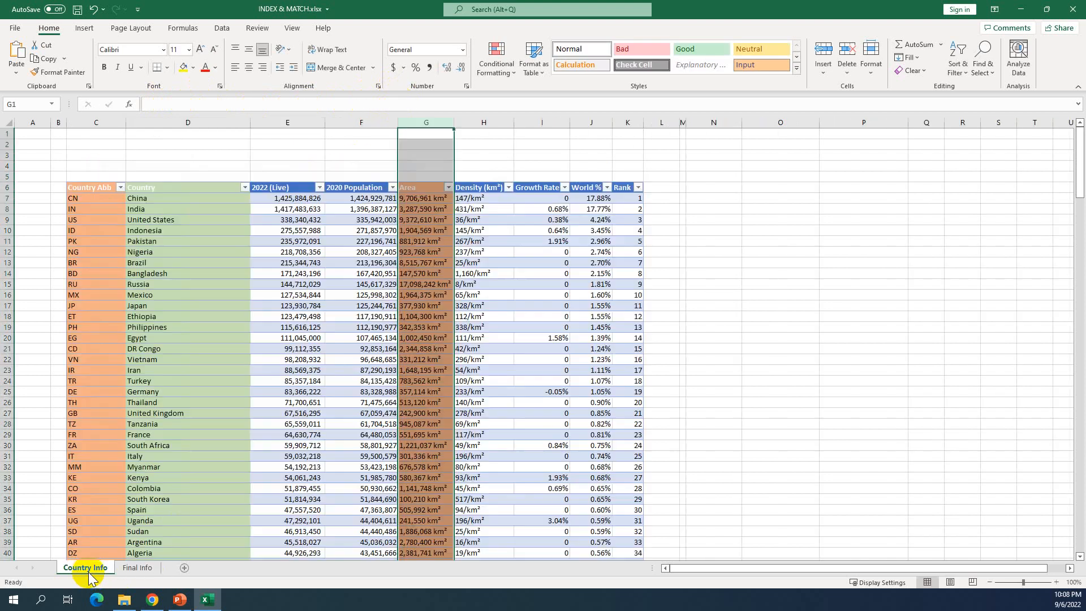
pyautogui.click(96, 200)
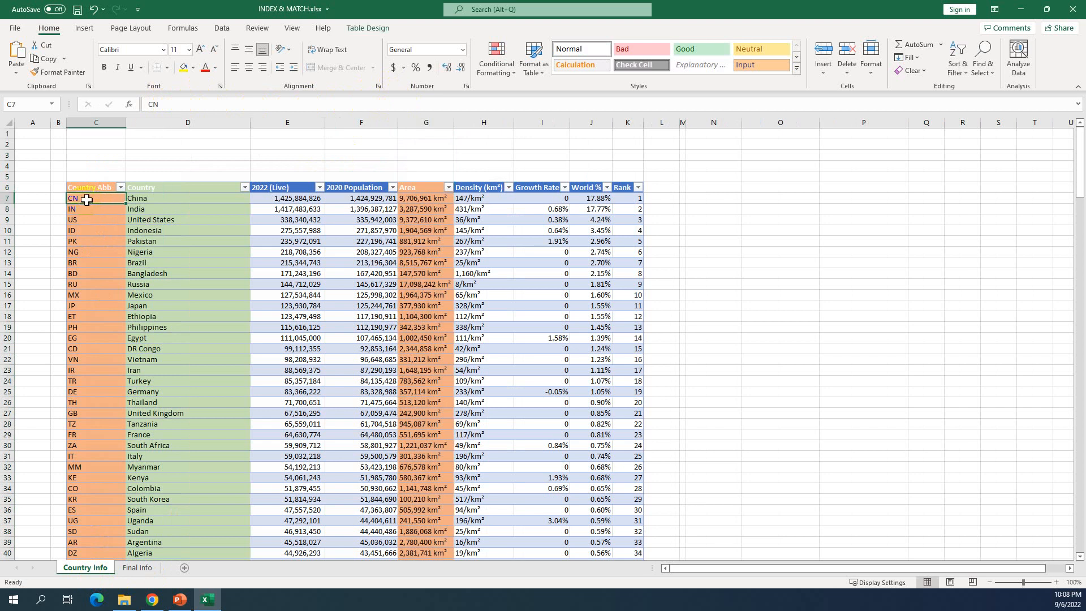
pyautogui.doubleClick(87, 199)
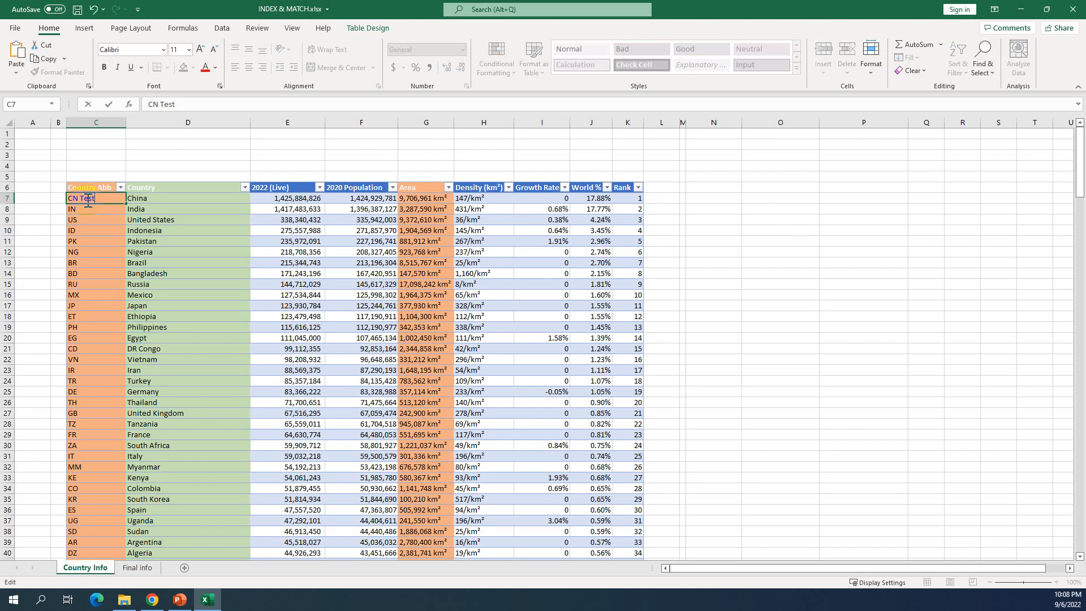
pyautogui.press('Return')
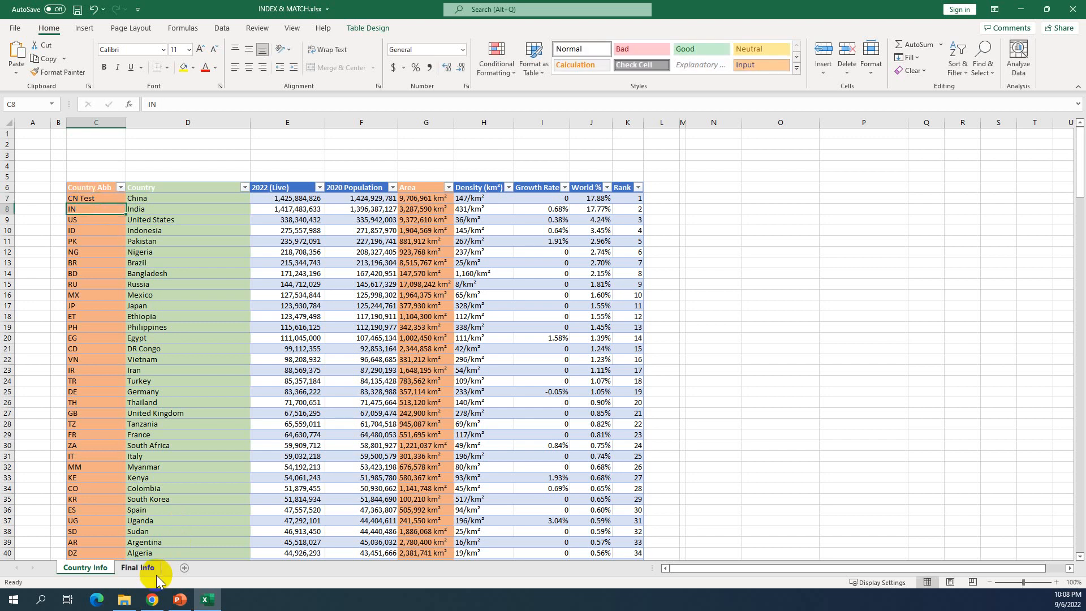
pyautogui.click(140, 568)
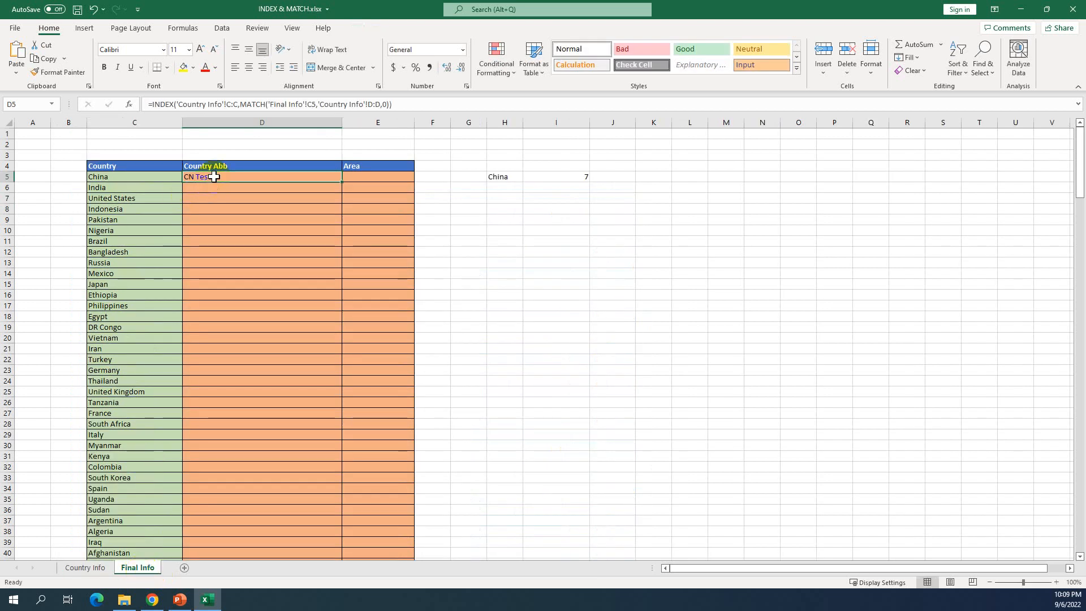
pyautogui.click(88, 568)
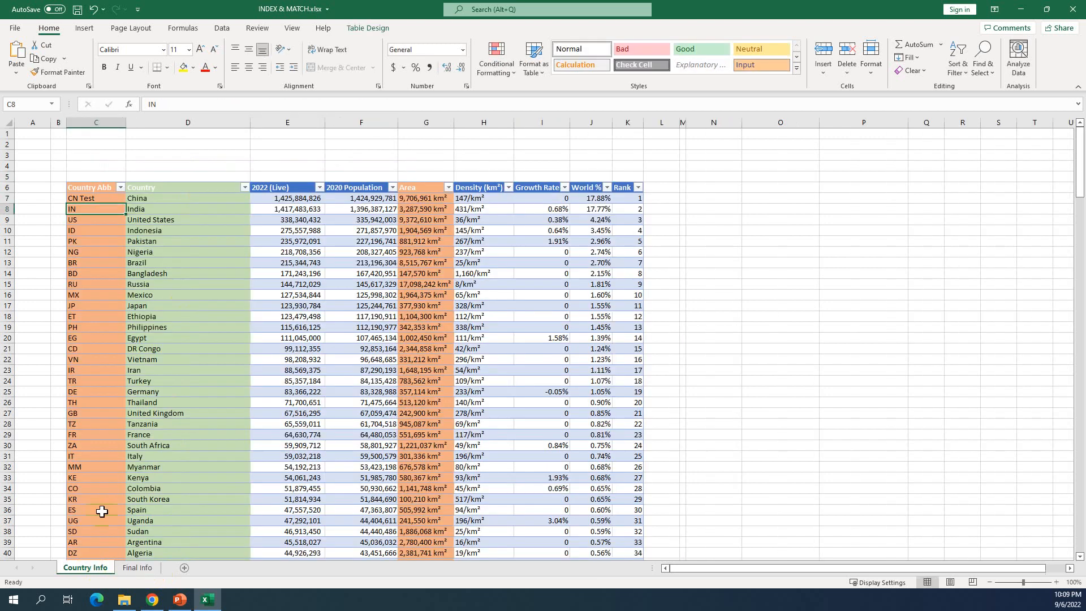
pyautogui.click(138, 567)
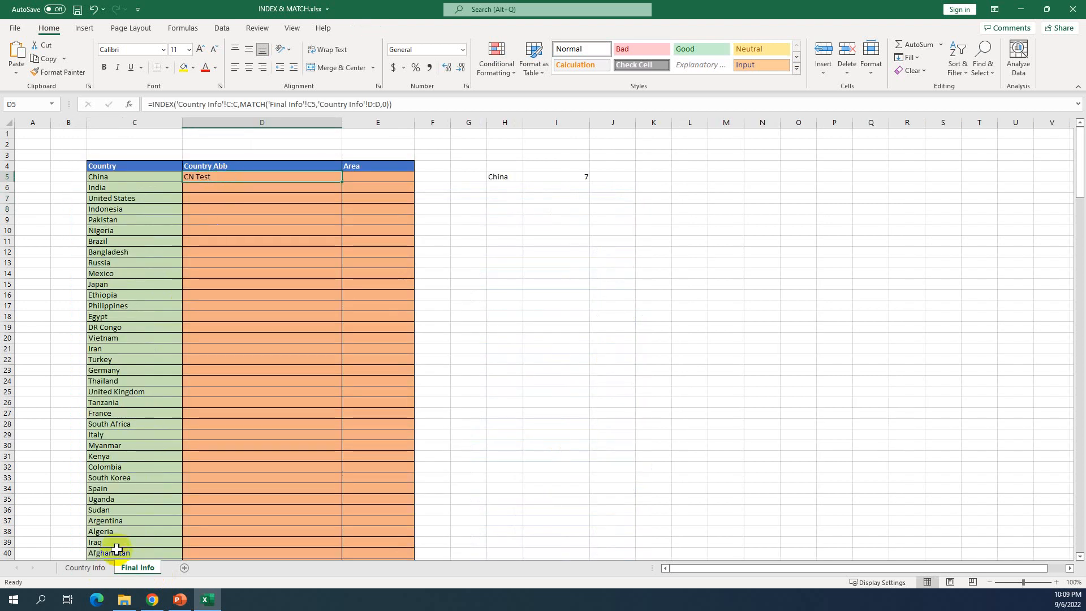
# - Restore China's abbreviation in the Country Info table to "CN" and recheck the lookup cell on Final Info
pyautogui.click(86, 567)
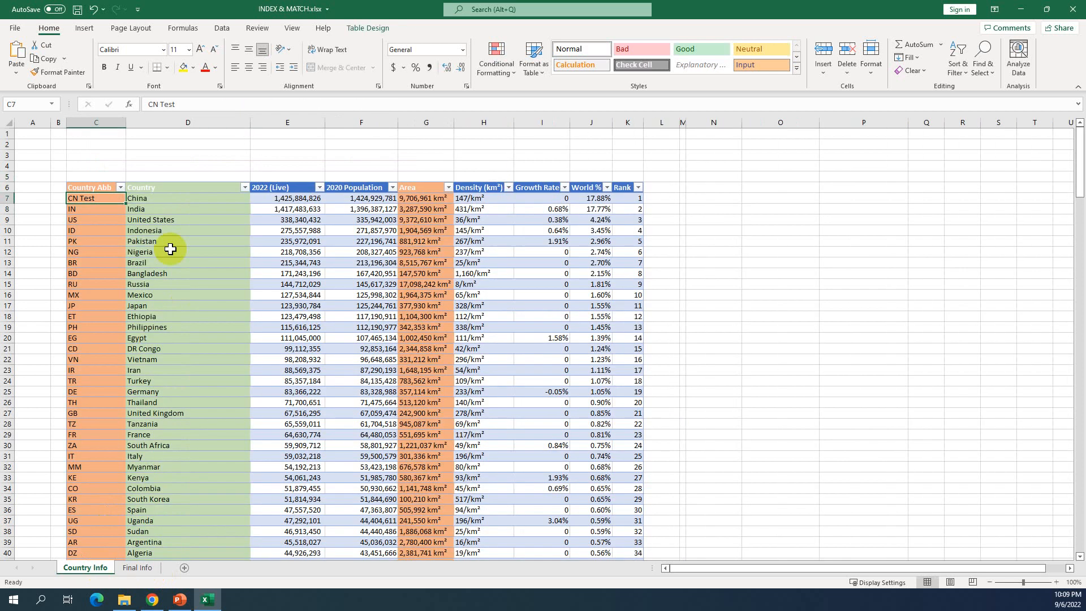
pyautogui.doubleClick(107, 200)
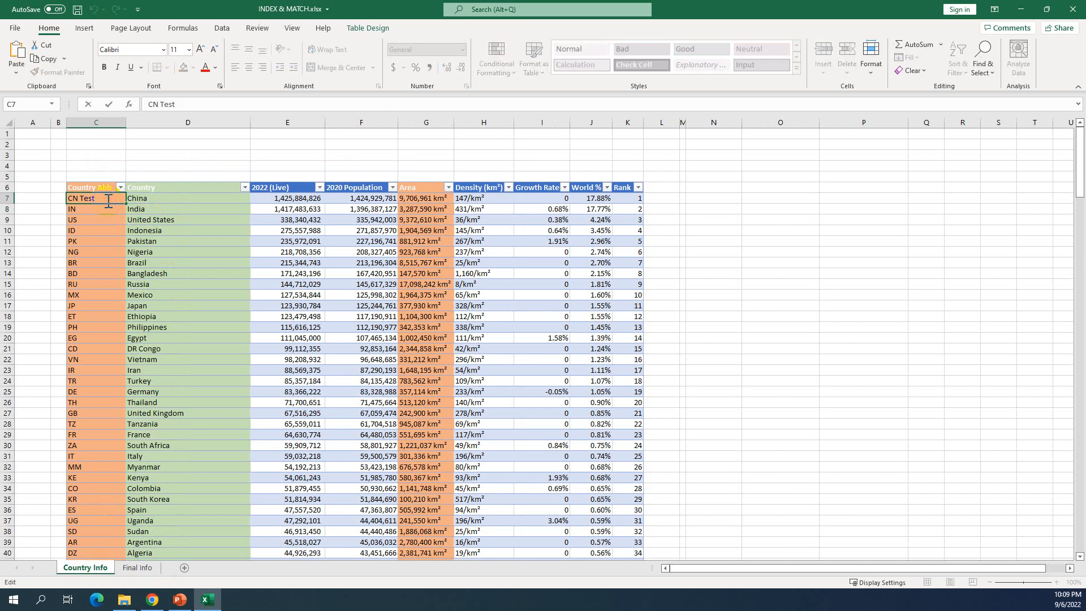
pyautogui.press('Return')
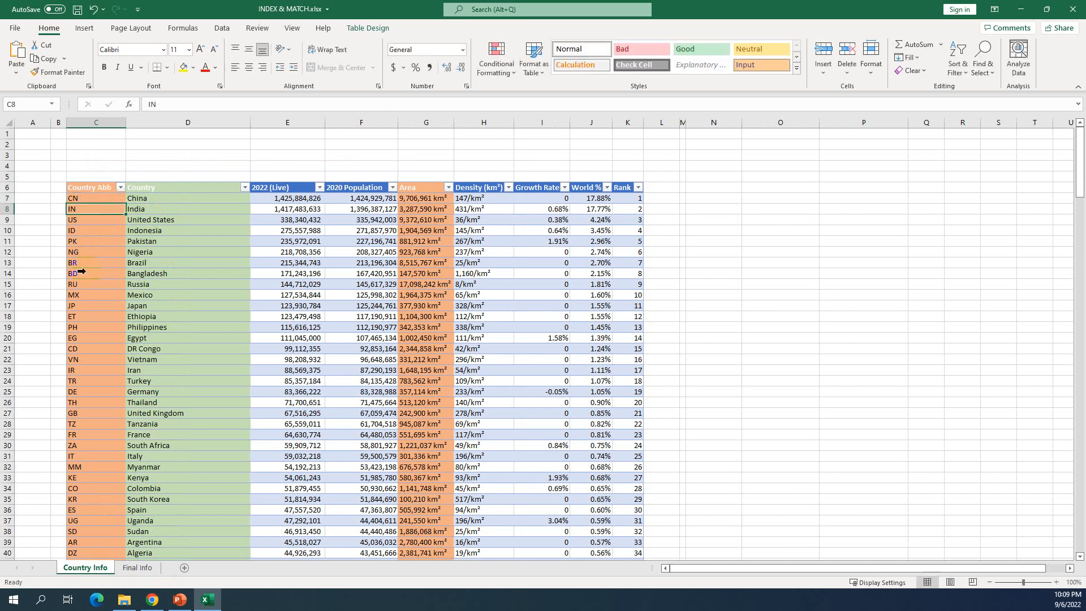
pyautogui.click(137, 567)
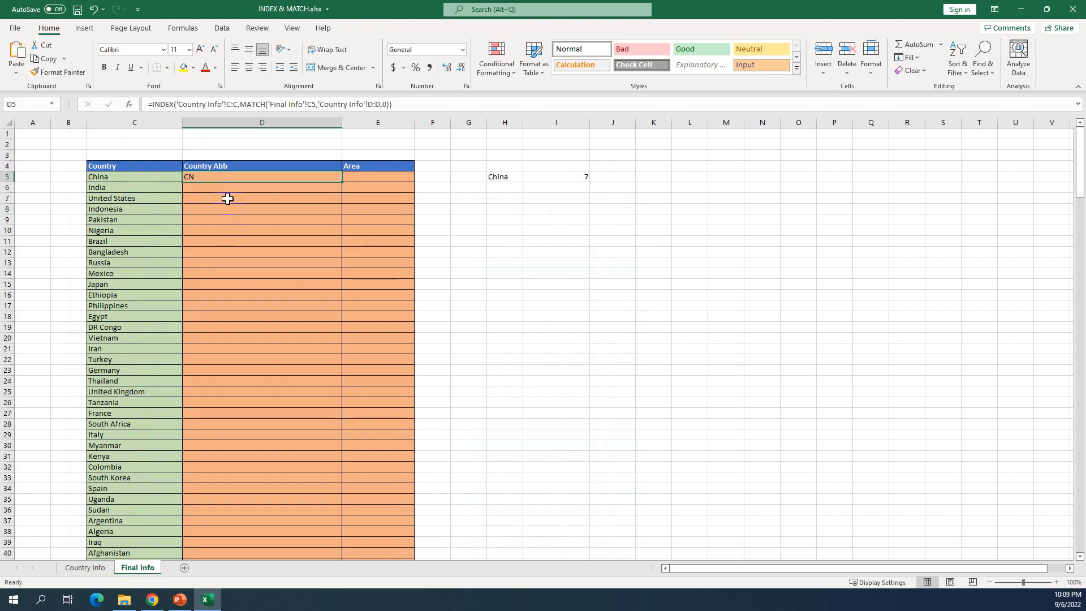
# - Fill the D5 INDEX and MATCH formula down the whole Country Abb column and review the filled rows
pyautogui.click(323, 197)
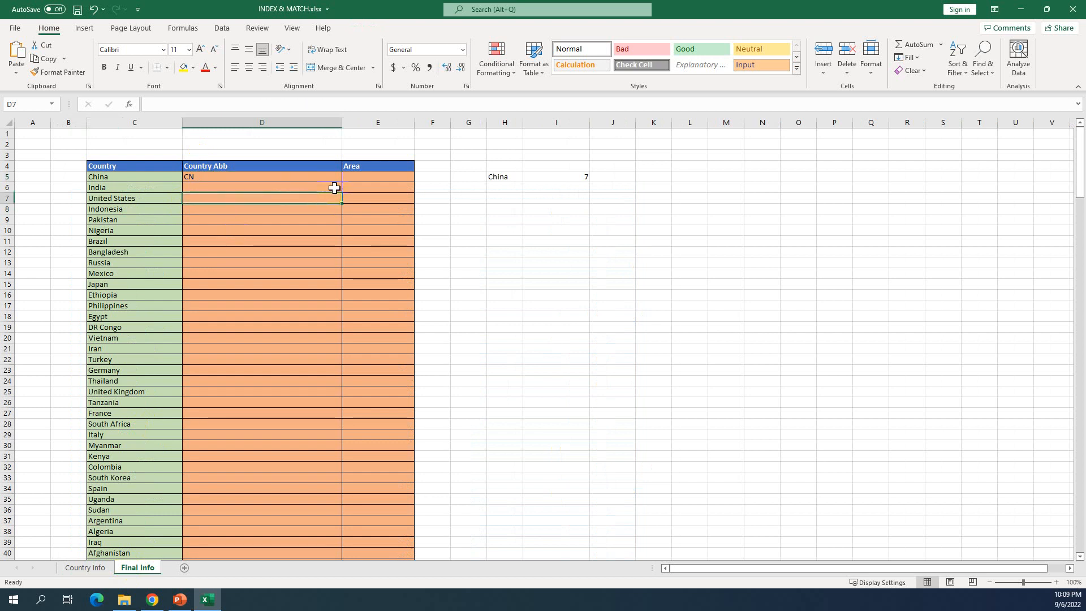
pyautogui.click(335, 177)
pyautogui.doubleClick(342, 183)
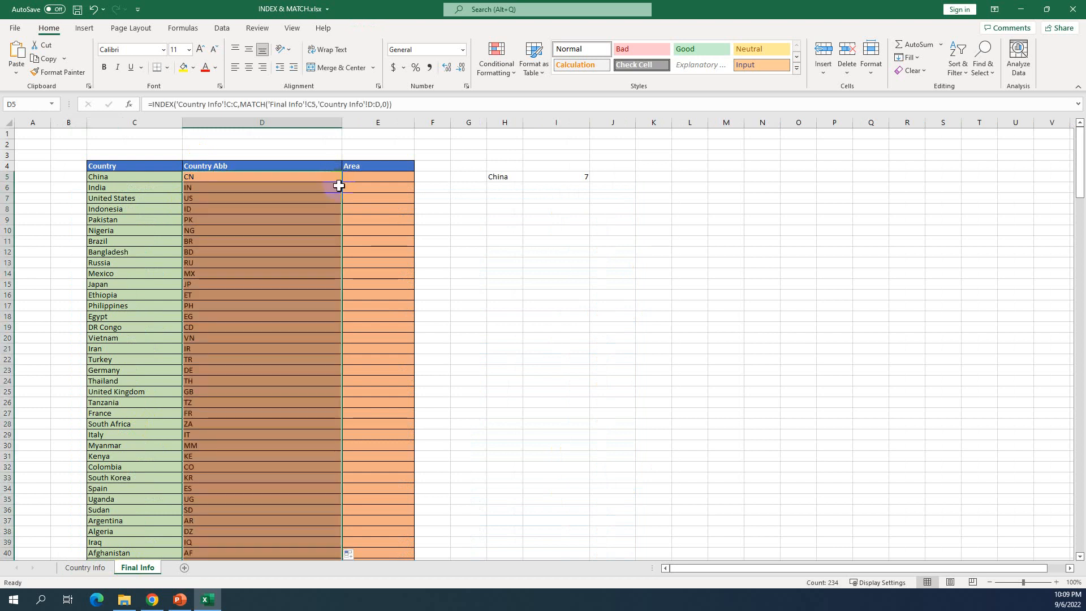
pyautogui.scroll(-1, 214, 293)
pyautogui.scroll(-4, 214, 293)
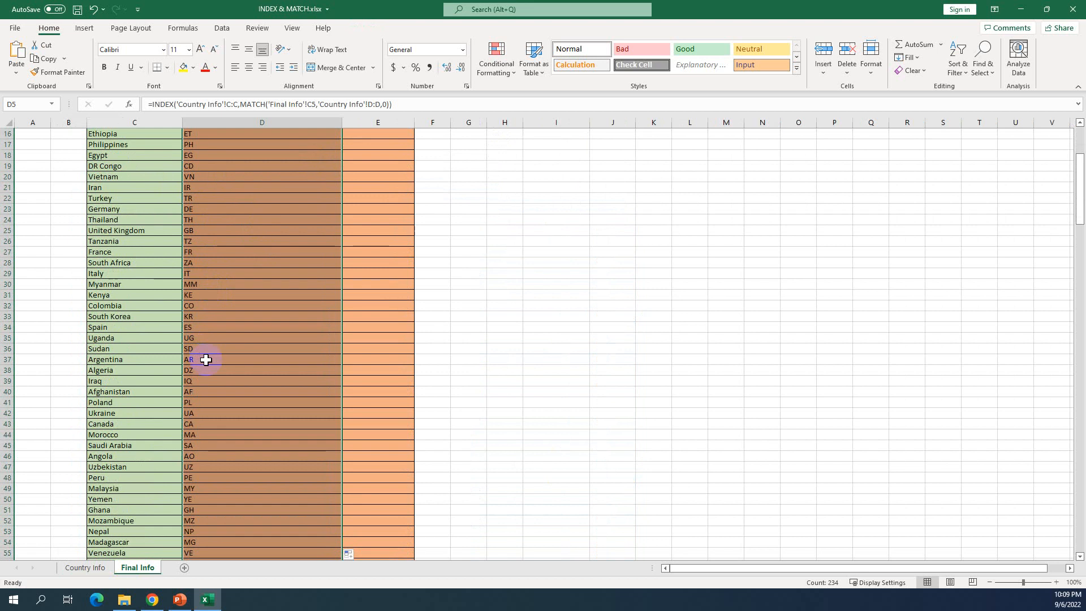
pyautogui.scroll(5, 208, 357)
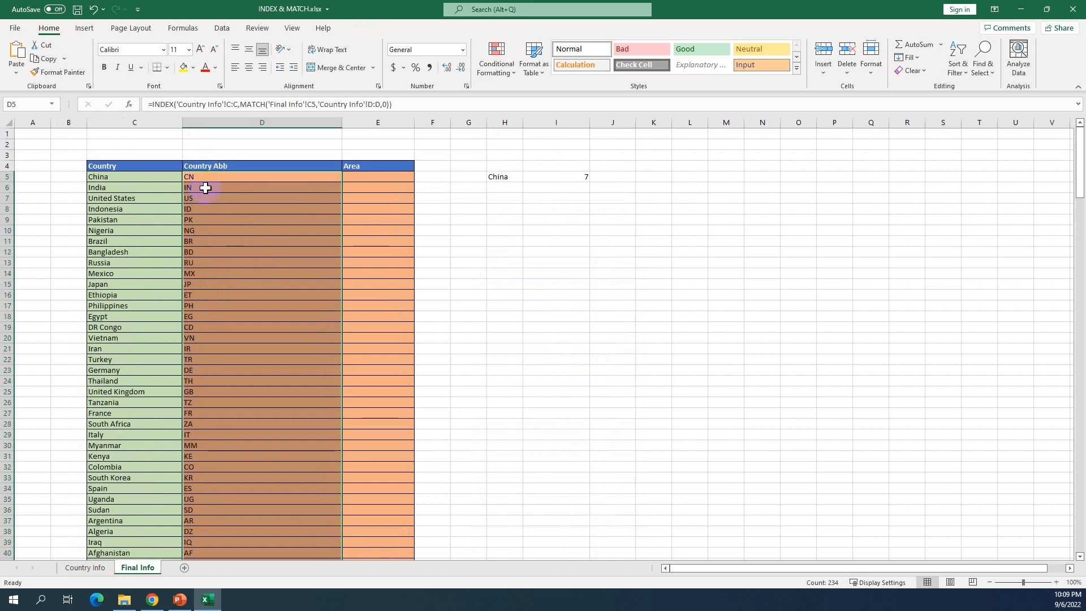
# - Autofit the Country Abb column on Final Info to its contents and widen the Area column
pyautogui.doubleClick(339, 124)
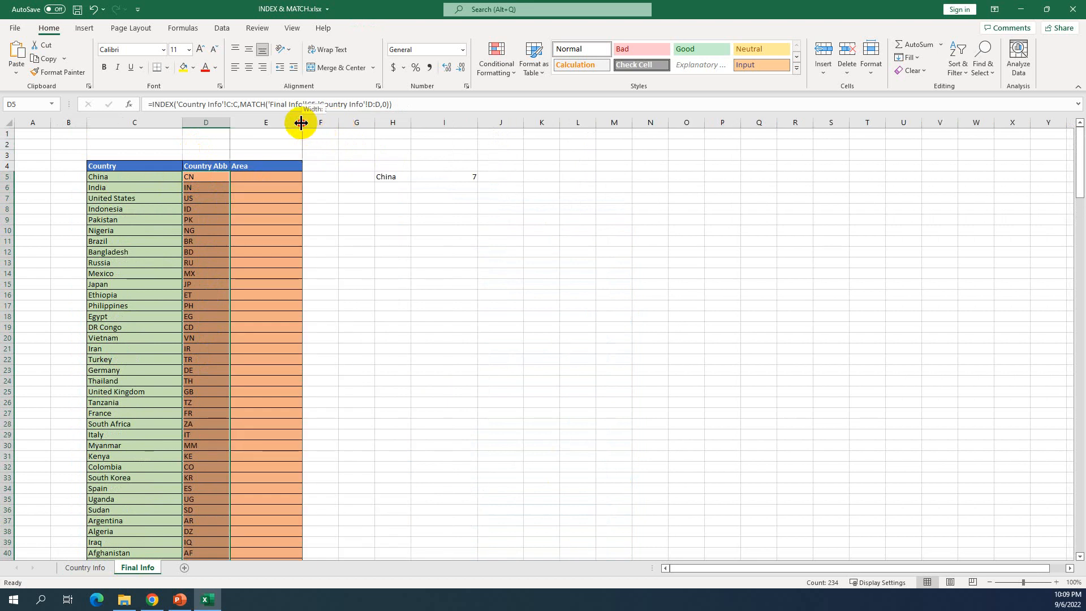
pyautogui.moveTo(302, 122); pyautogui.dragTo(364, 128)
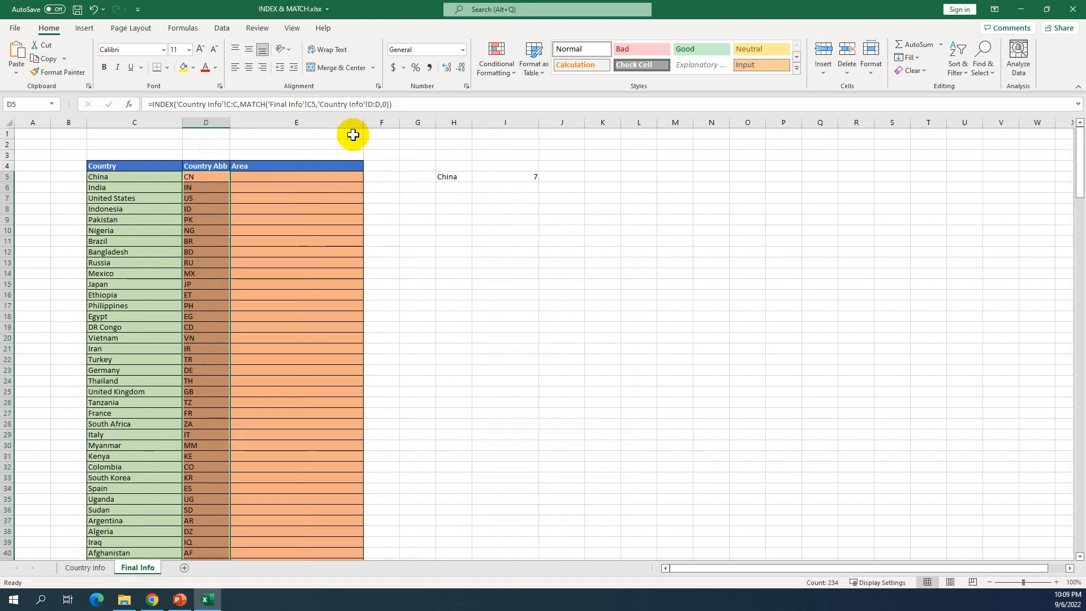
# - Start an INDEX formula in cell E5 of Final Info with 'Country Info'!G:G as the array
pyautogui.click(270, 177)
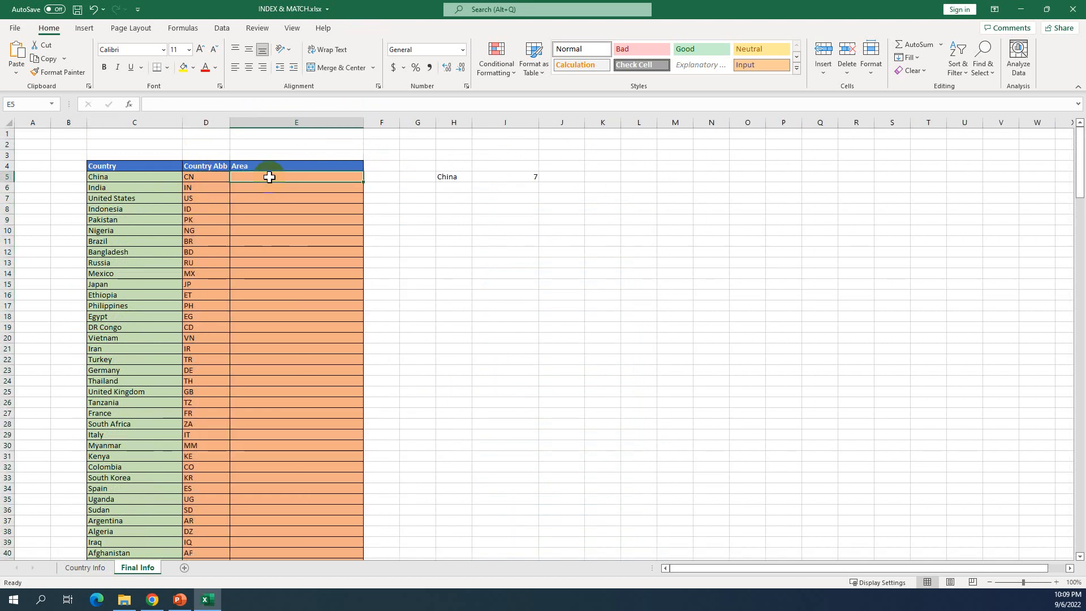
pyautogui.write('=inde')
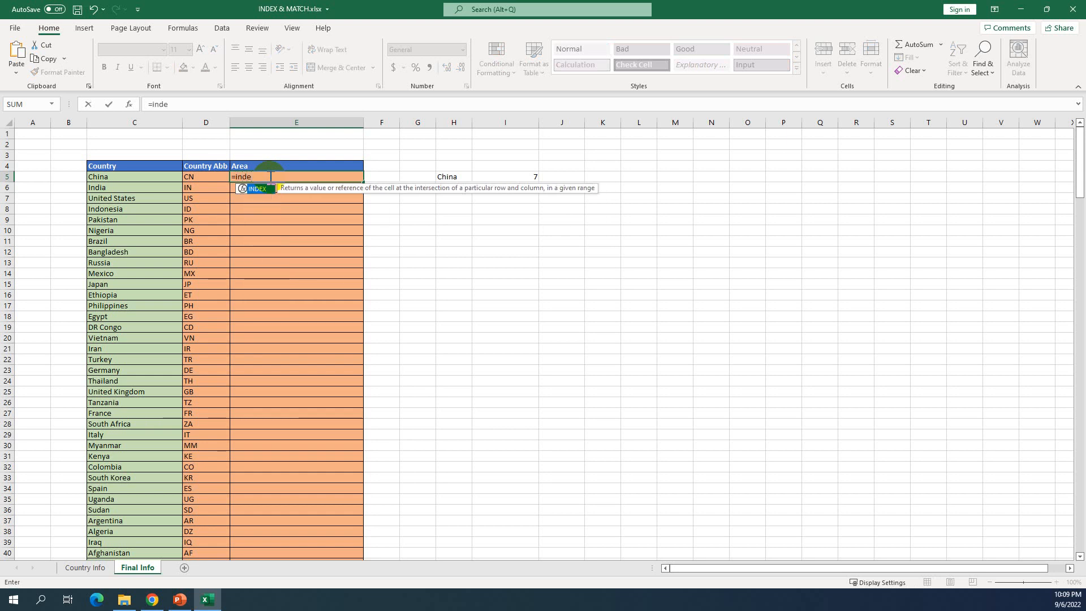
pyautogui.press('Tab')
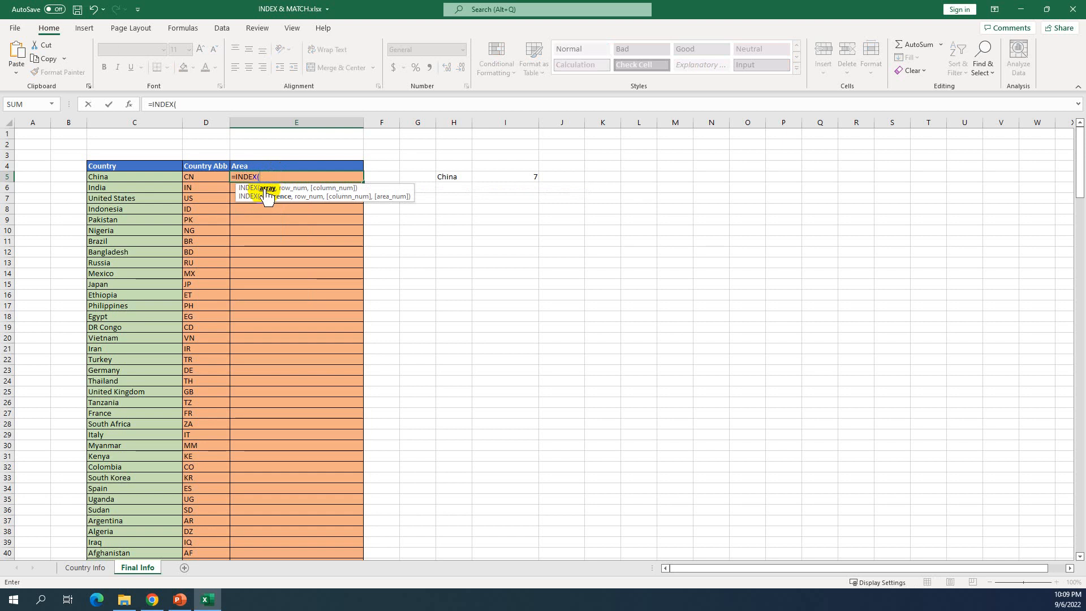
pyautogui.click(85, 567)
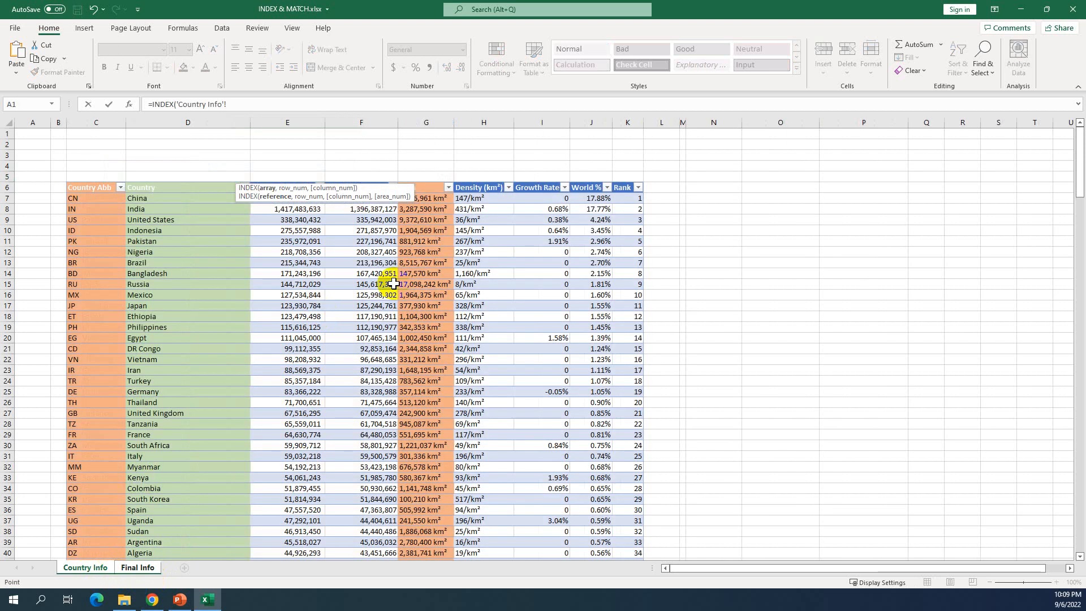
pyautogui.click(426, 120)
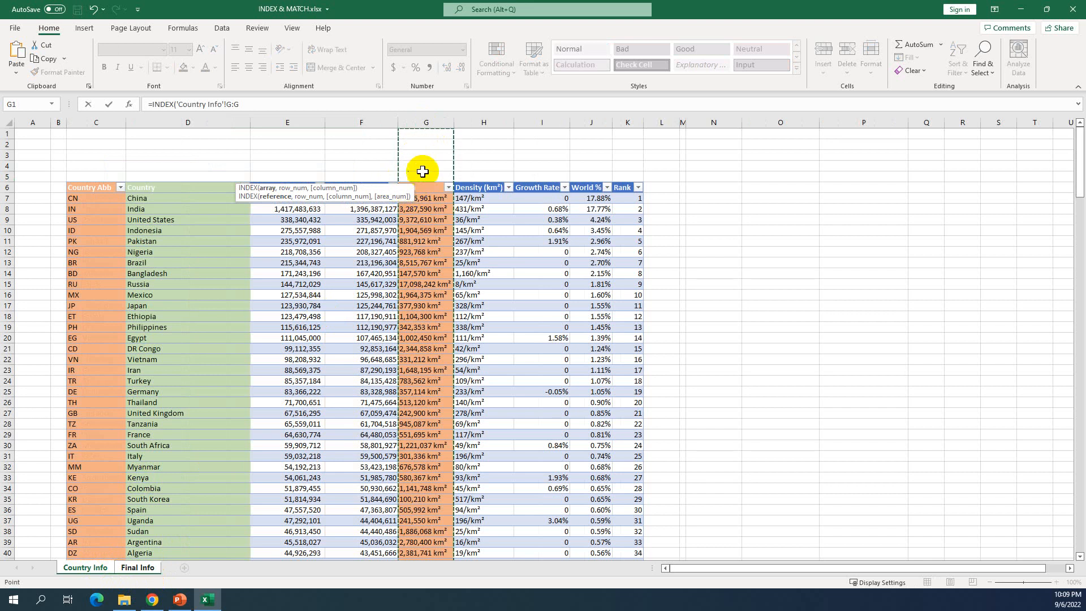
pyautogui.scroll(-2, 422, 171)
pyautogui.scroll(1, 487, 209)
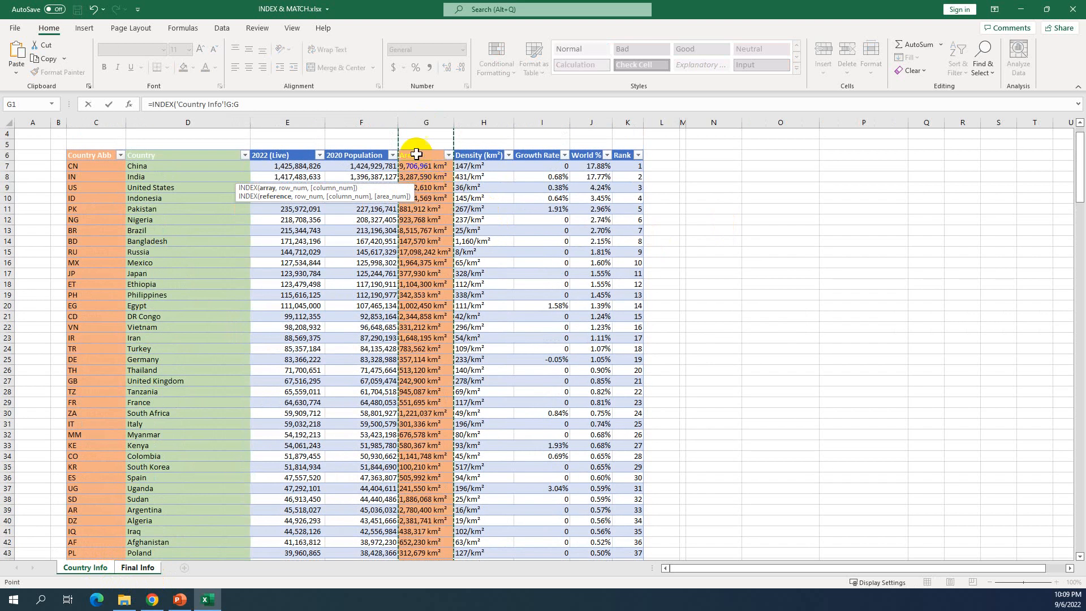
# - Nest a MATCH function as the row number in the E5 formula, with 'Final Info'!C5 as the lookup value
pyautogui.click(261, 105)
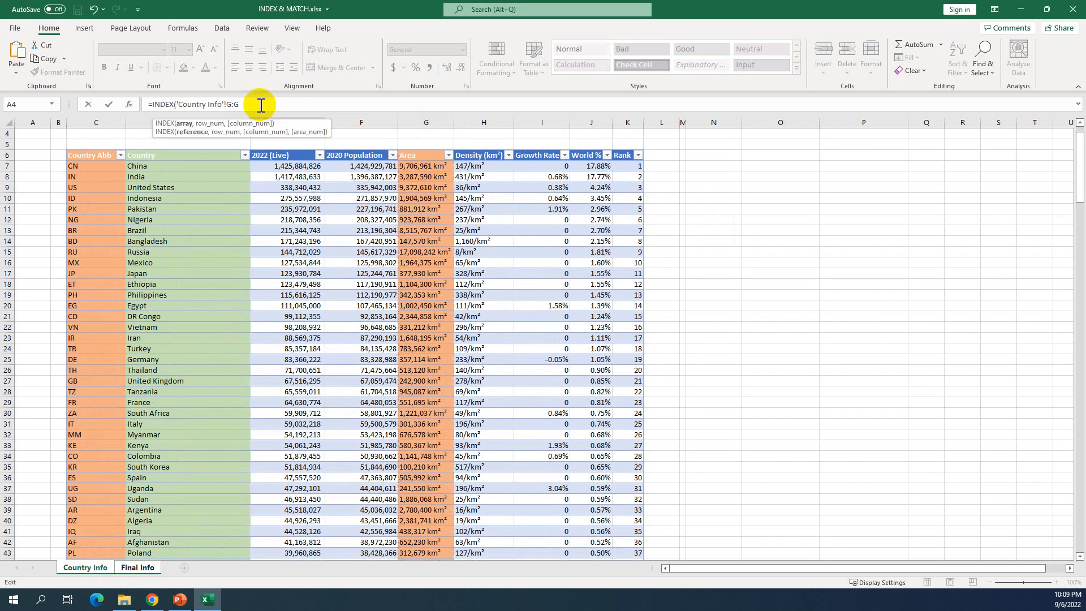
pyautogui.write(',')
pyautogui.write('ma')
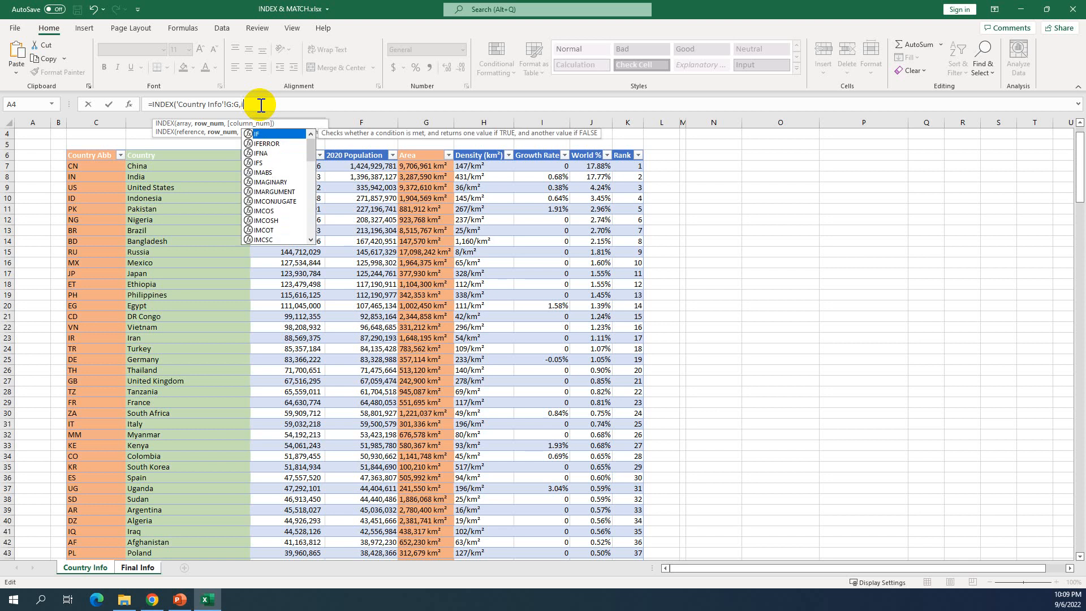
pyautogui.write('tc')
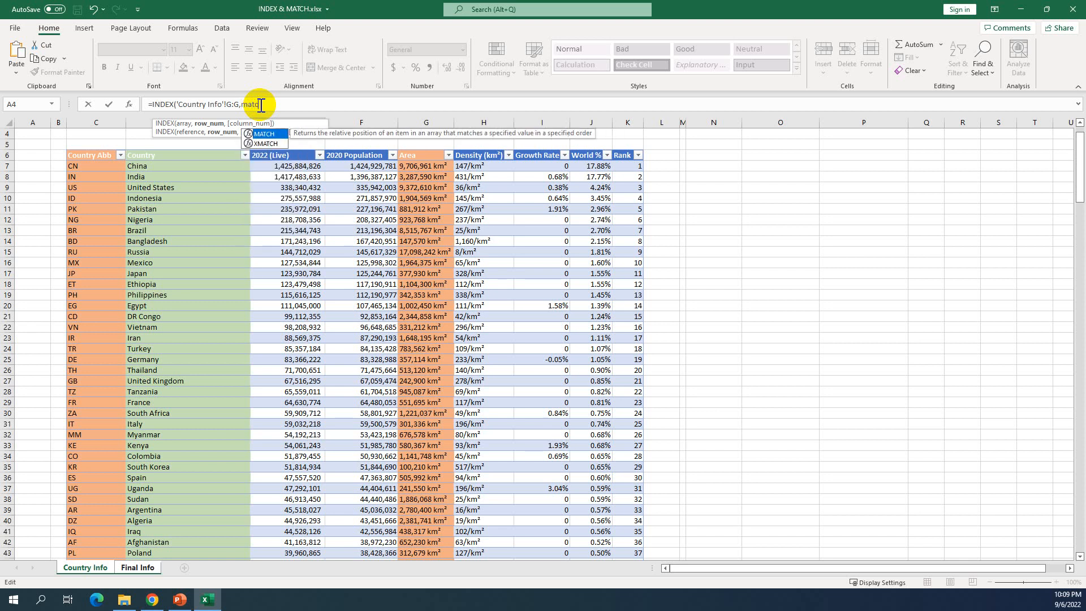
pyautogui.write('h')
pyautogui.press('Tab')
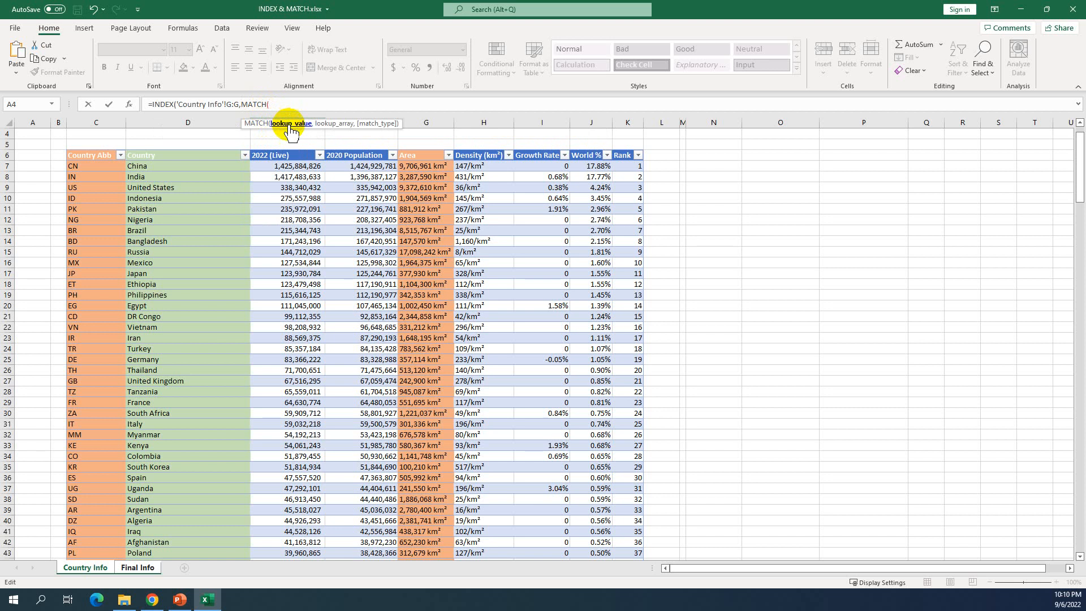
pyautogui.click(138, 567)
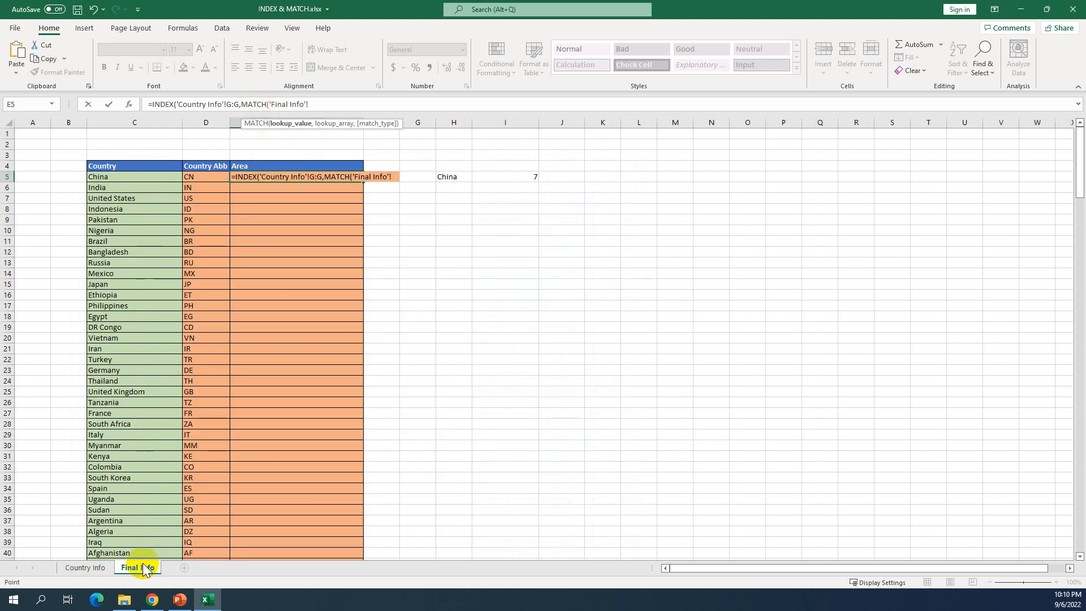
pyautogui.click(117, 176)
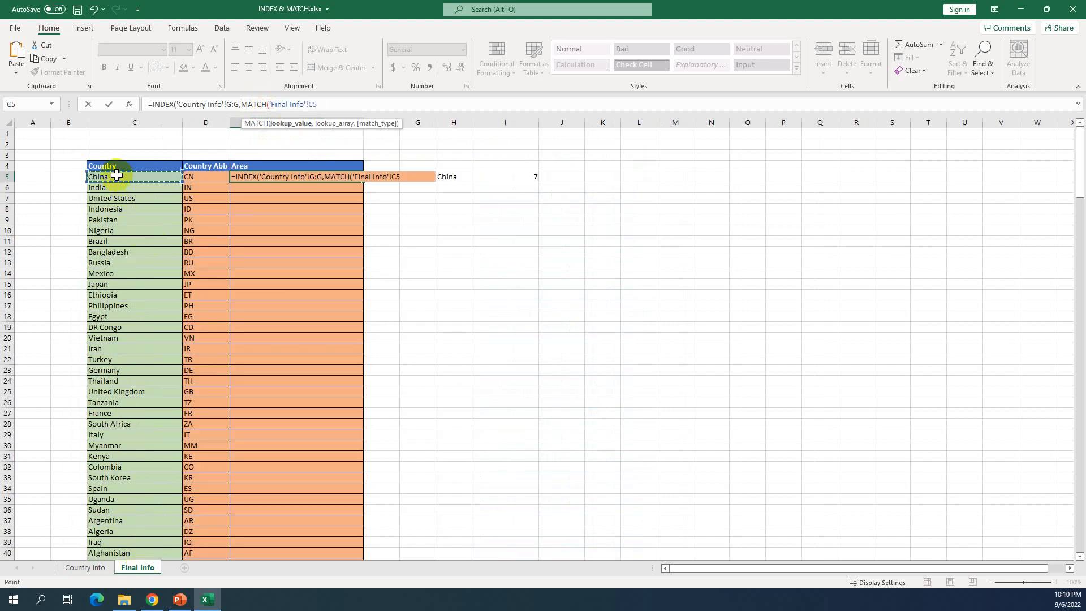
pyautogui.write(',')
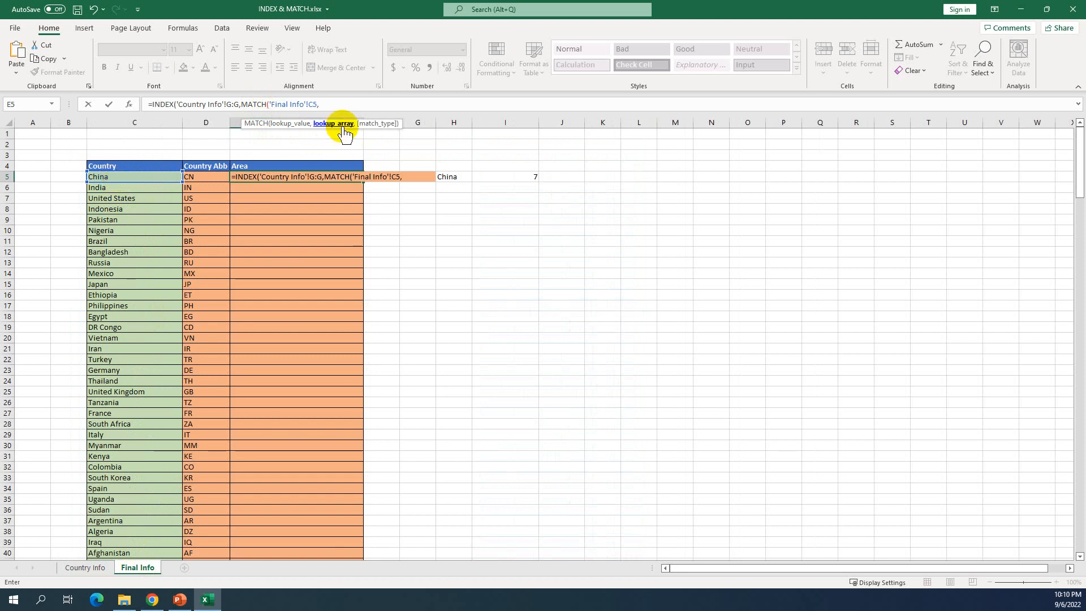
# - Set the MATCH lookup array to 'Country Info'!D:D with match type 0 and complete the Area formula in E5
pyautogui.click(96, 569)
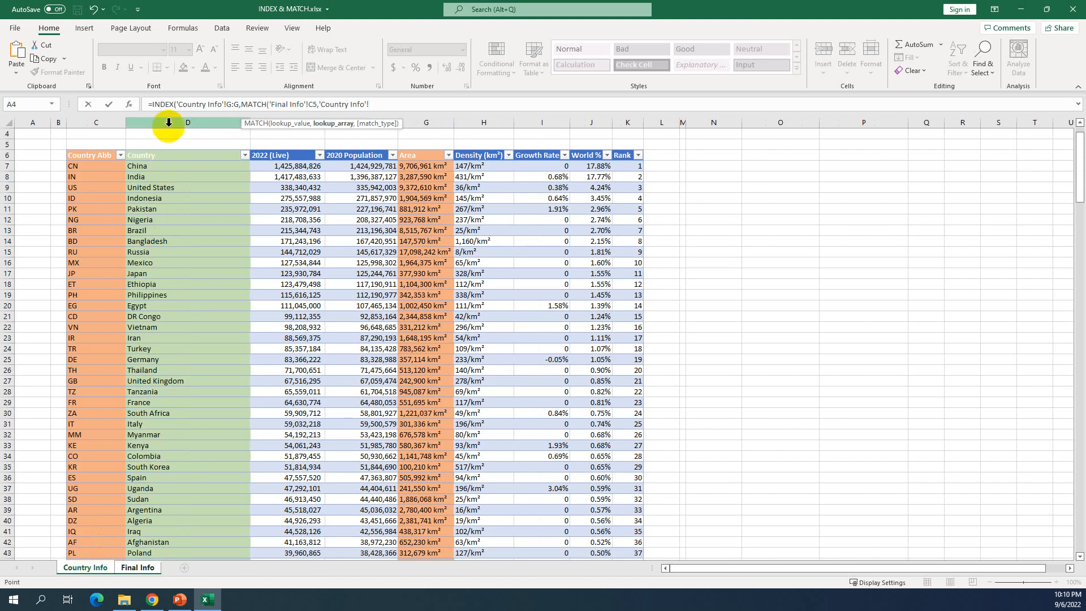
pyautogui.click(168, 122)
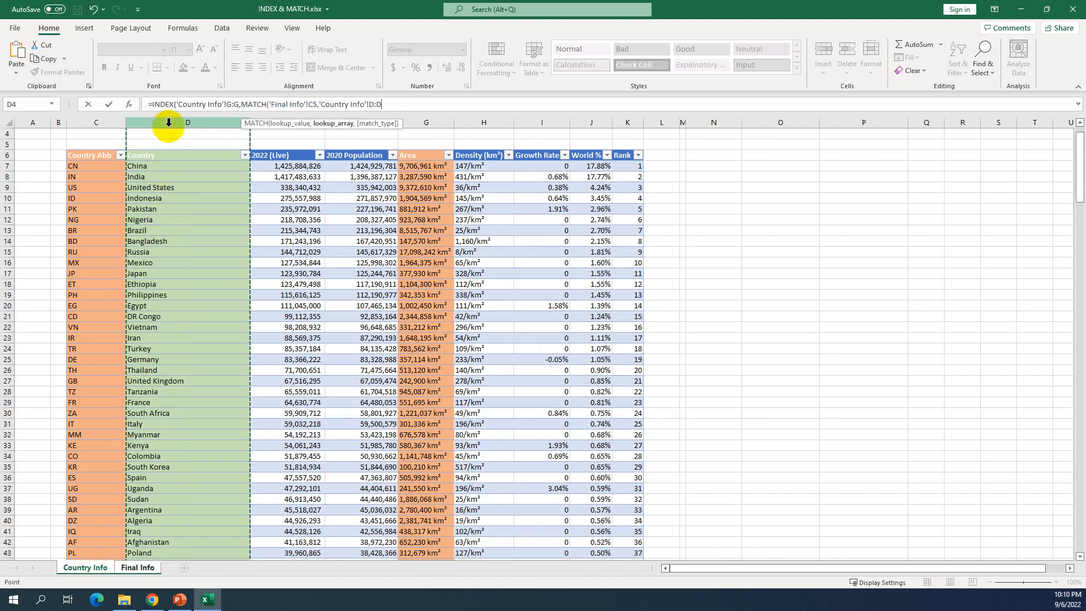
pyautogui.write(',')
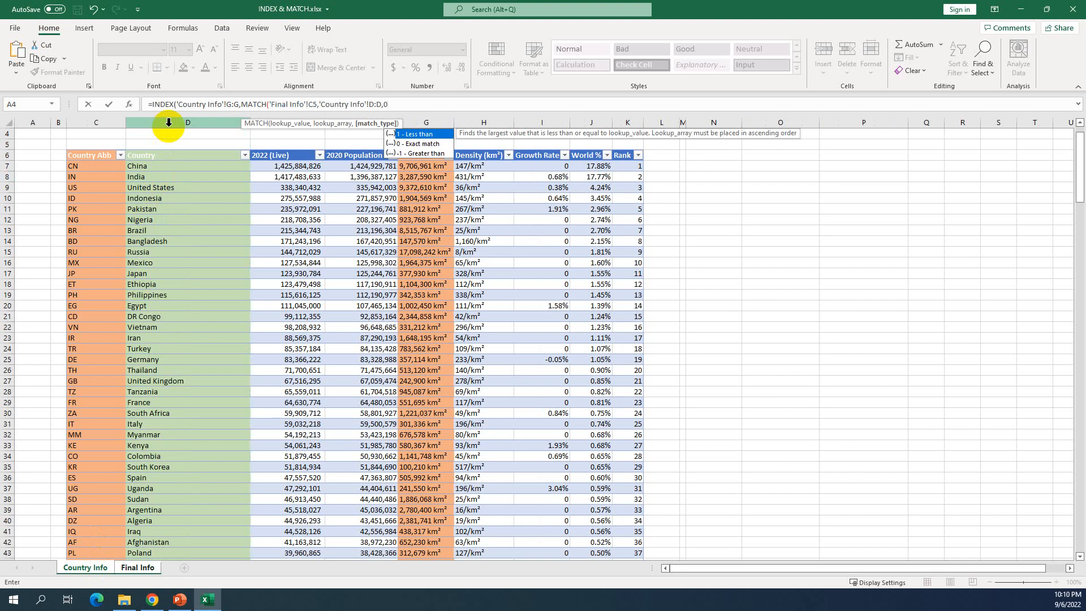
pyautogui.write('0)')
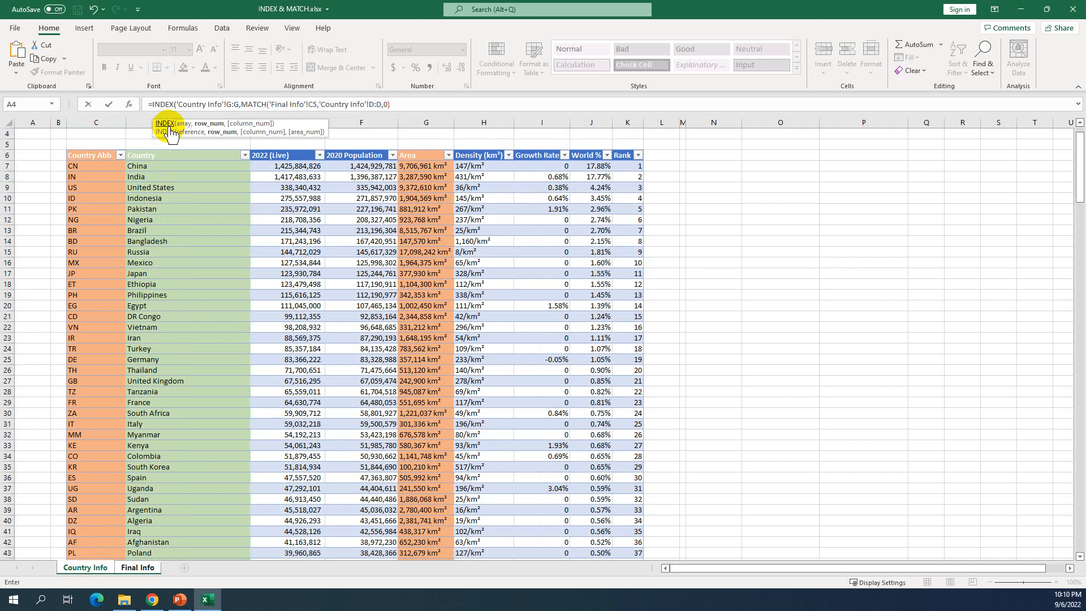
pyautogui.write(')')
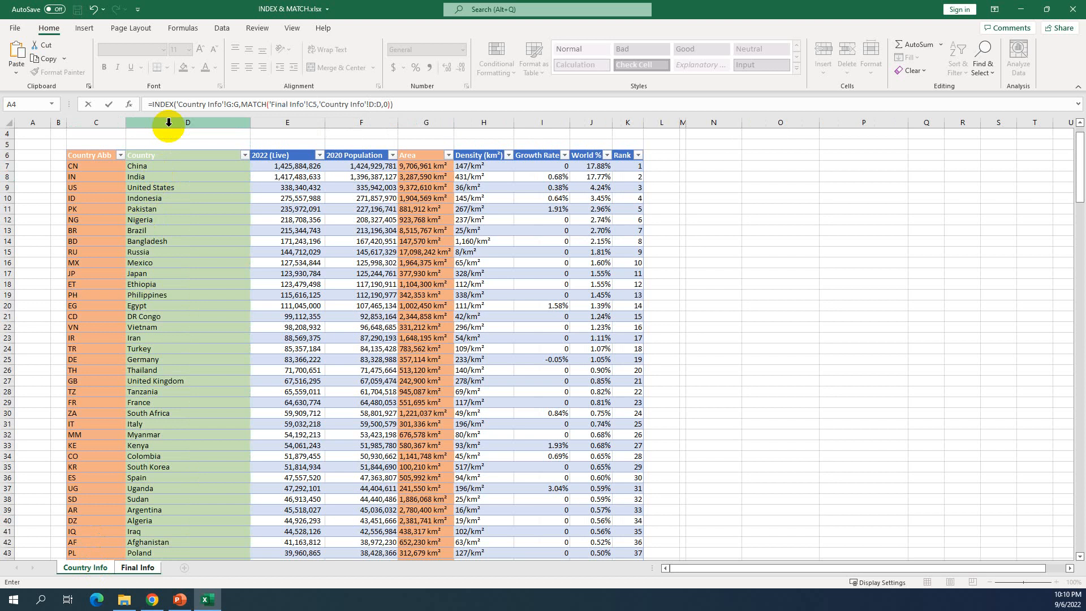
pyautogui.press('Return')
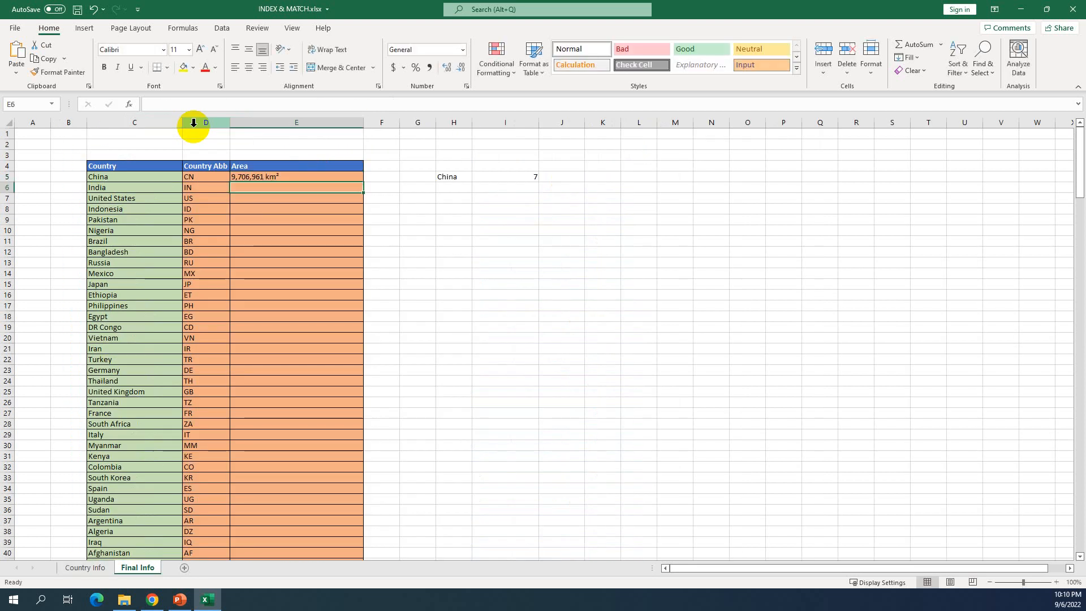
# - Check China's area in E5 against the Country Info table and fill the E5 formula down the whole Area column
pyautogui.click(283, 176)
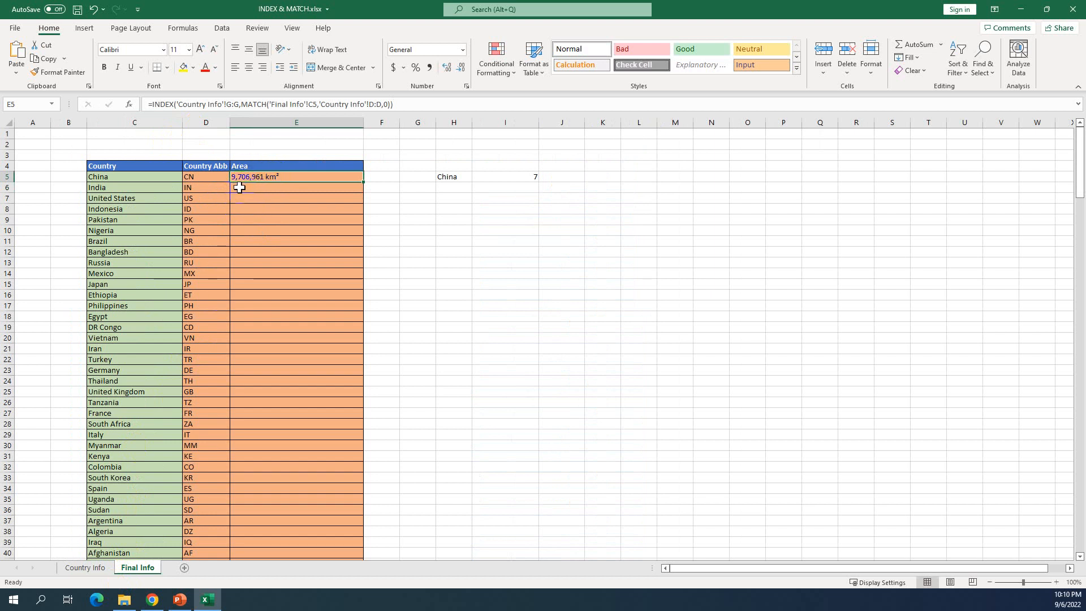
pyautogui.click(84, 567)
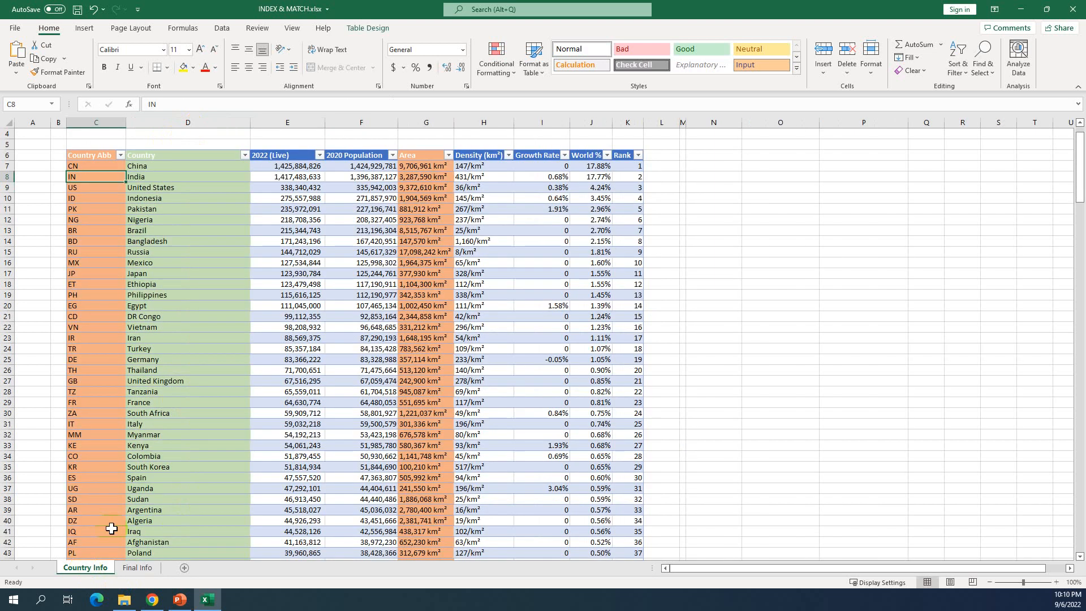
pyautogui.click(425, 166)
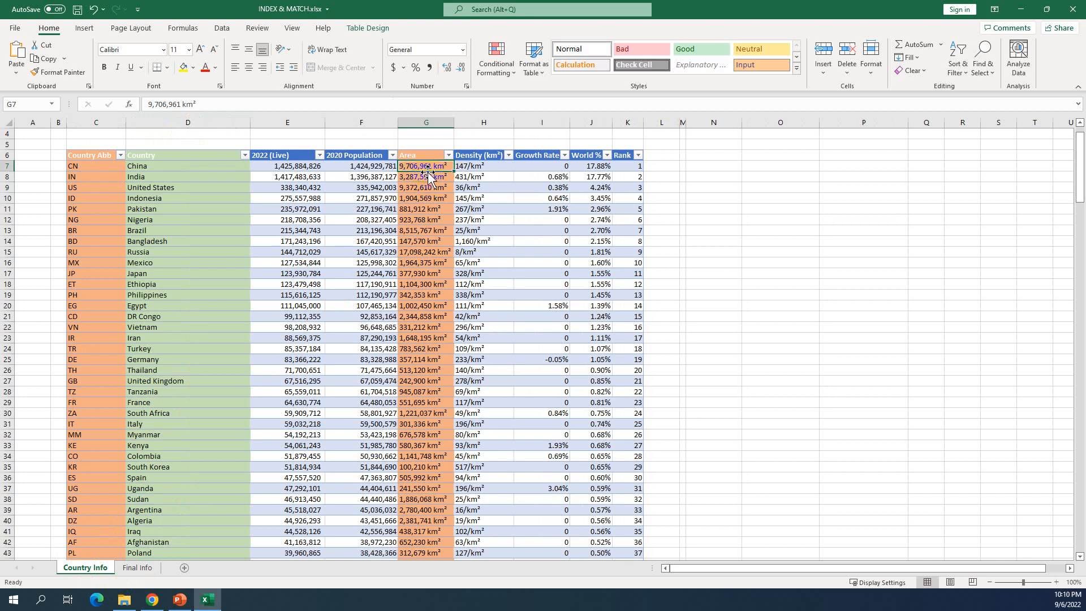
pyautogui.click(143, 568)
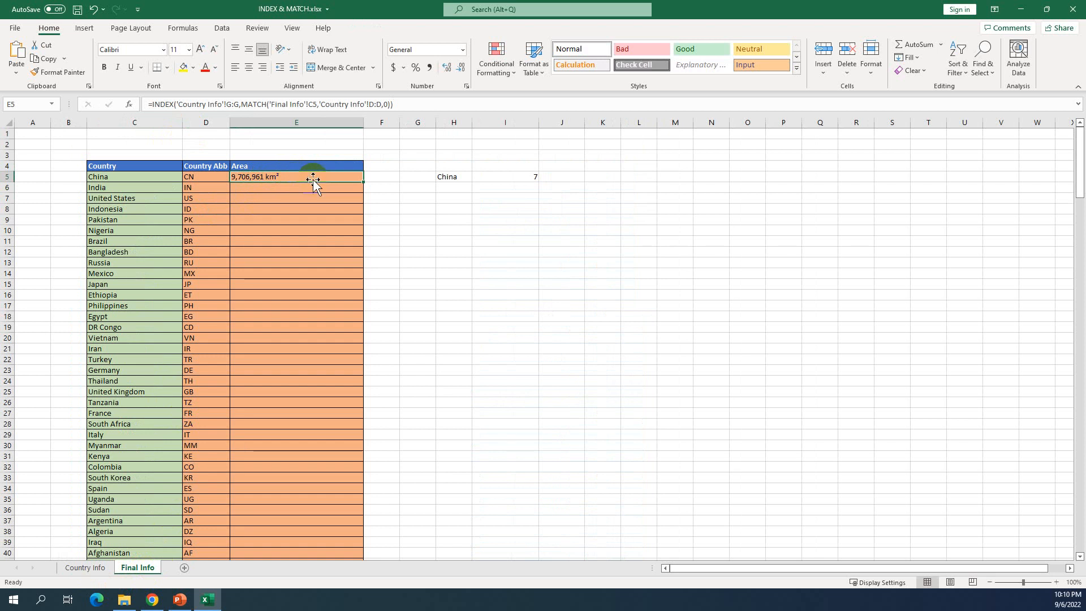
pyautogui.doubleClick(366, 184)
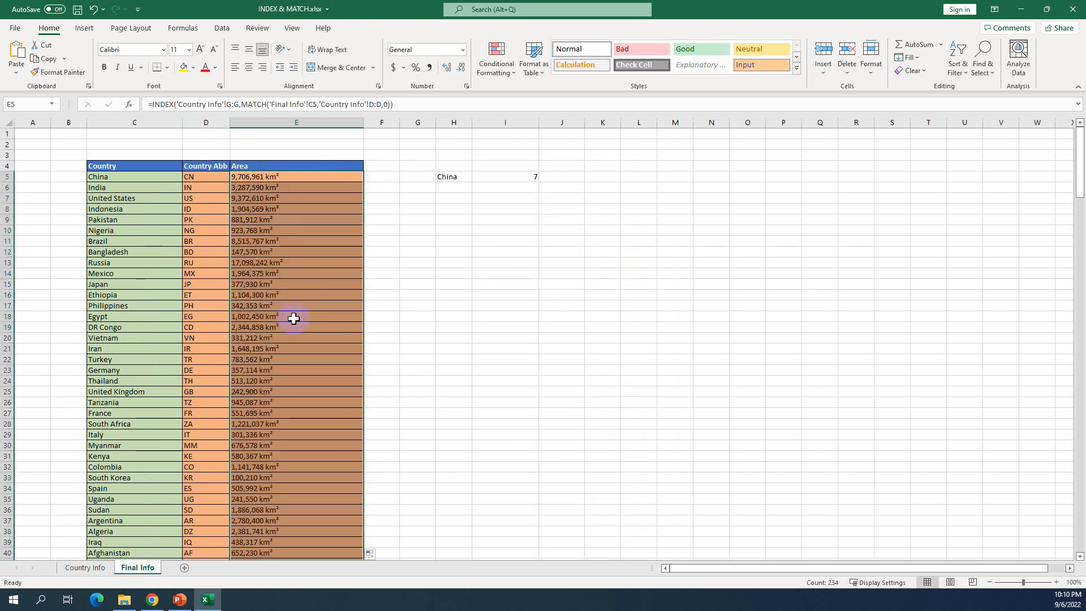
pyautogui.scroll(-2, 292, 298)
pyautogui.scroll(1, 292, 299)
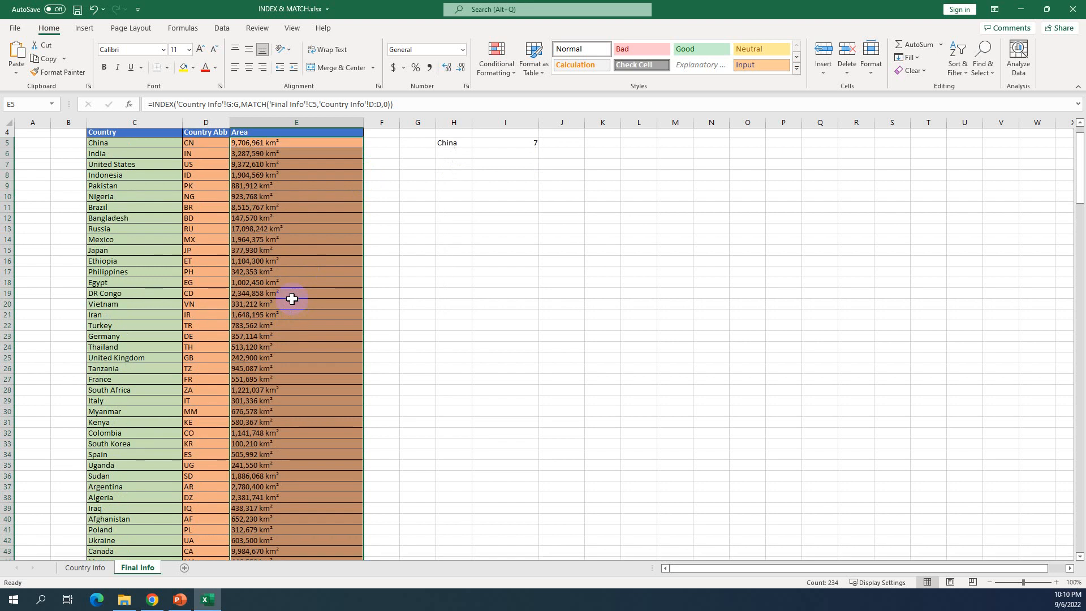
# - Compare Brazil's area on Final Info with its row in the Country Info table, and highlight the Country column on Final Info
pyautogui.click(104, 211)
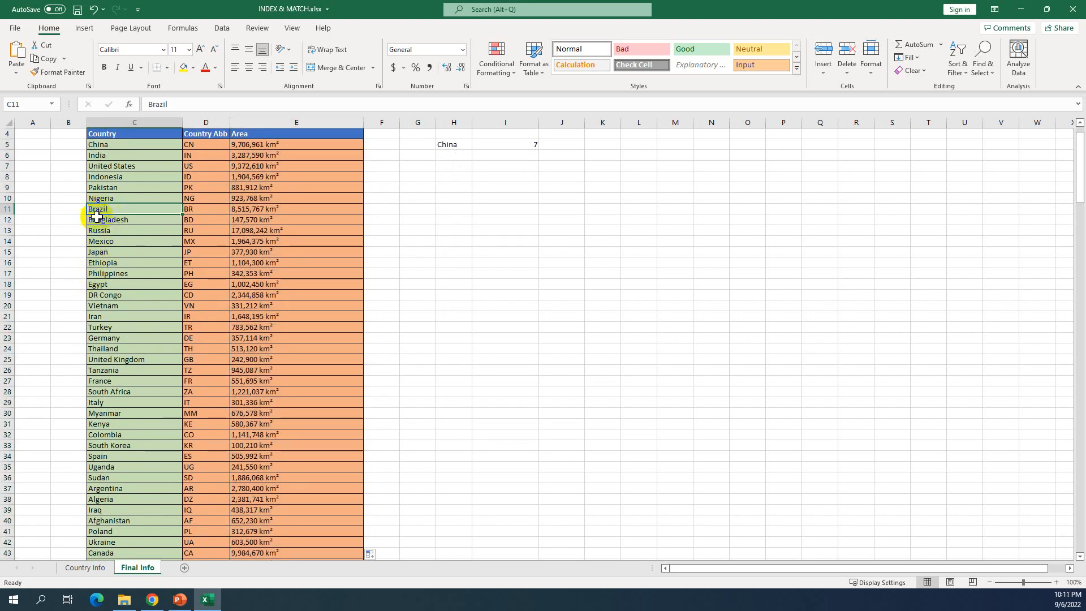
pyautogui.click(265, 211)
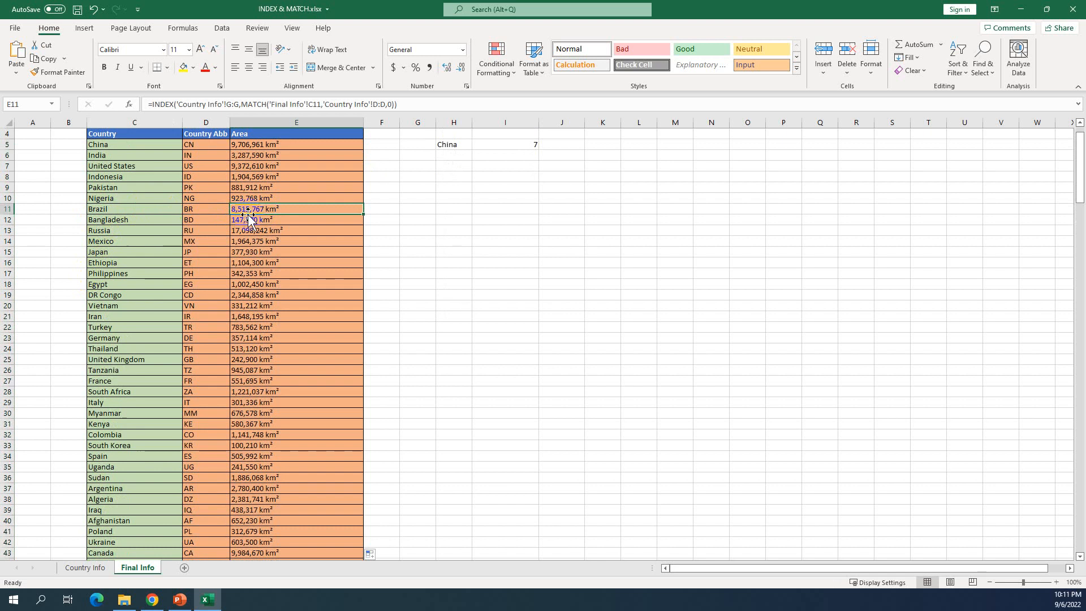
pyautogui.click(79, 568)
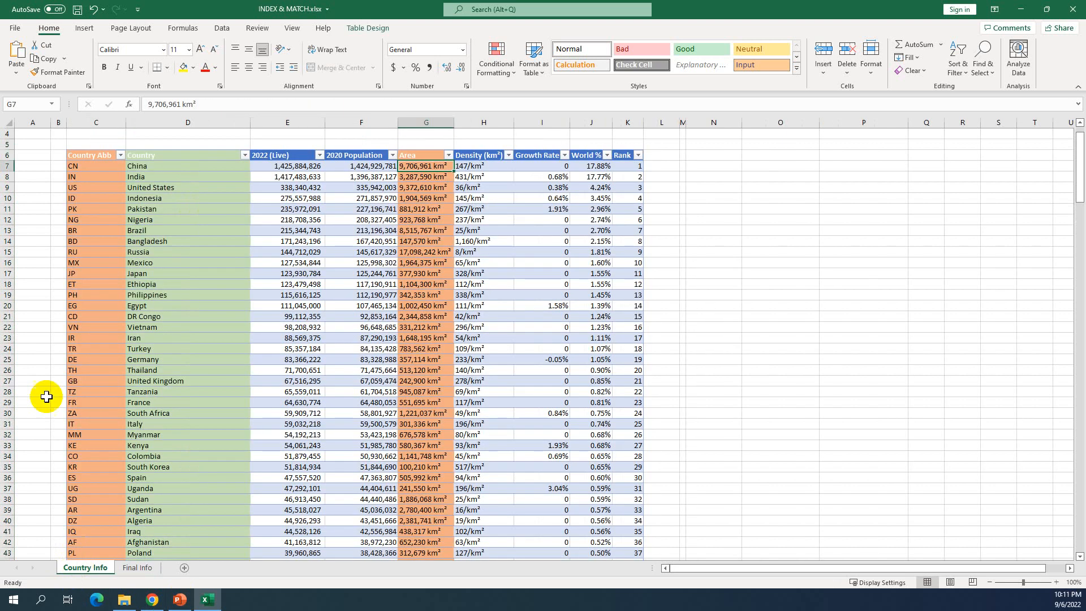
pyautogui.click(150, 234)
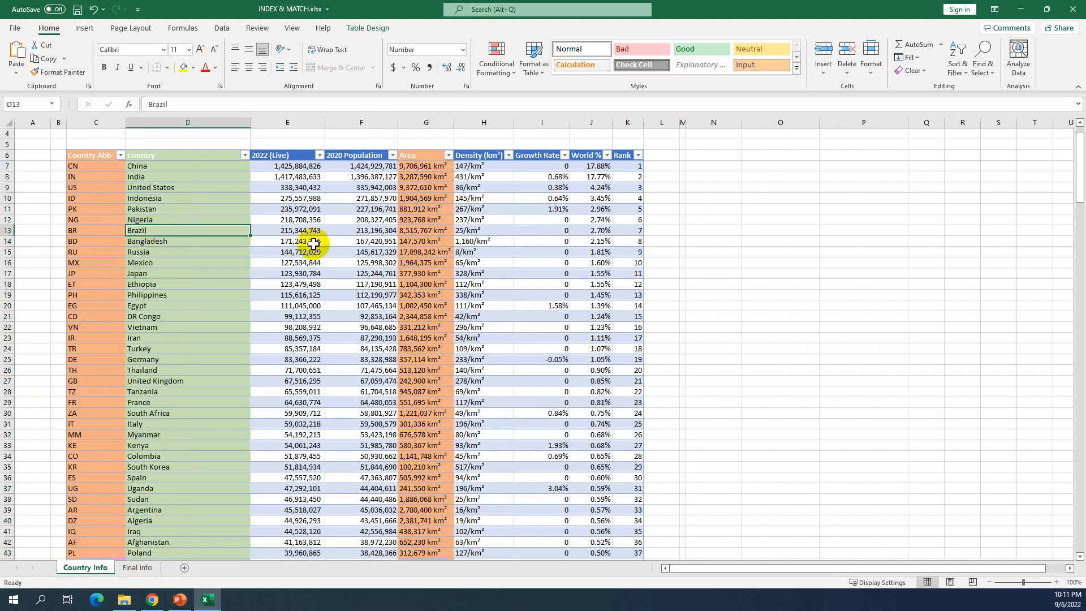
pyautogui.click(416, 230)
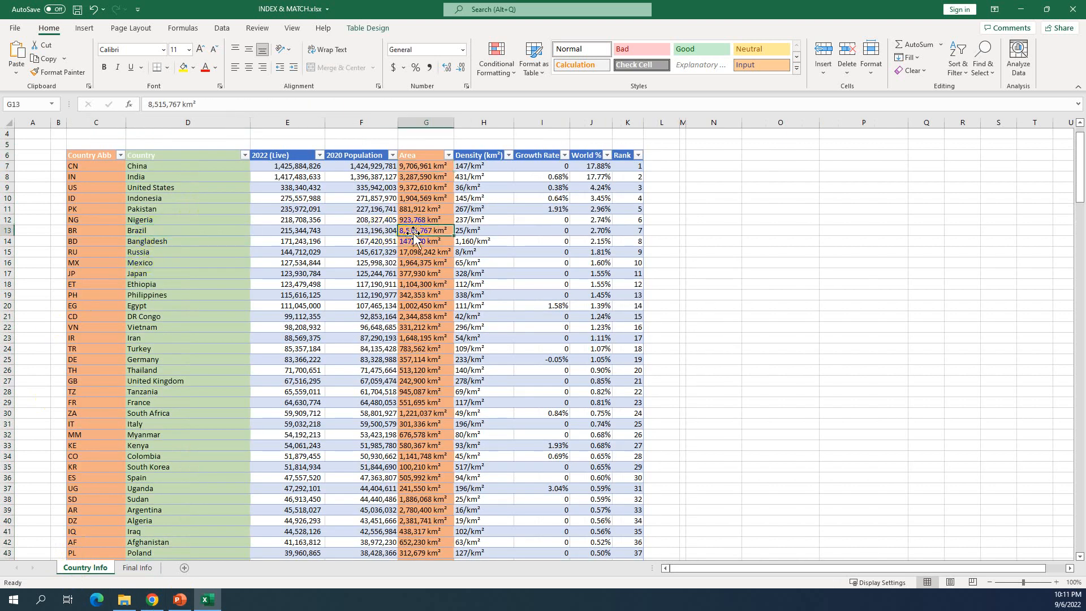
pyautogui.click(138, 568)
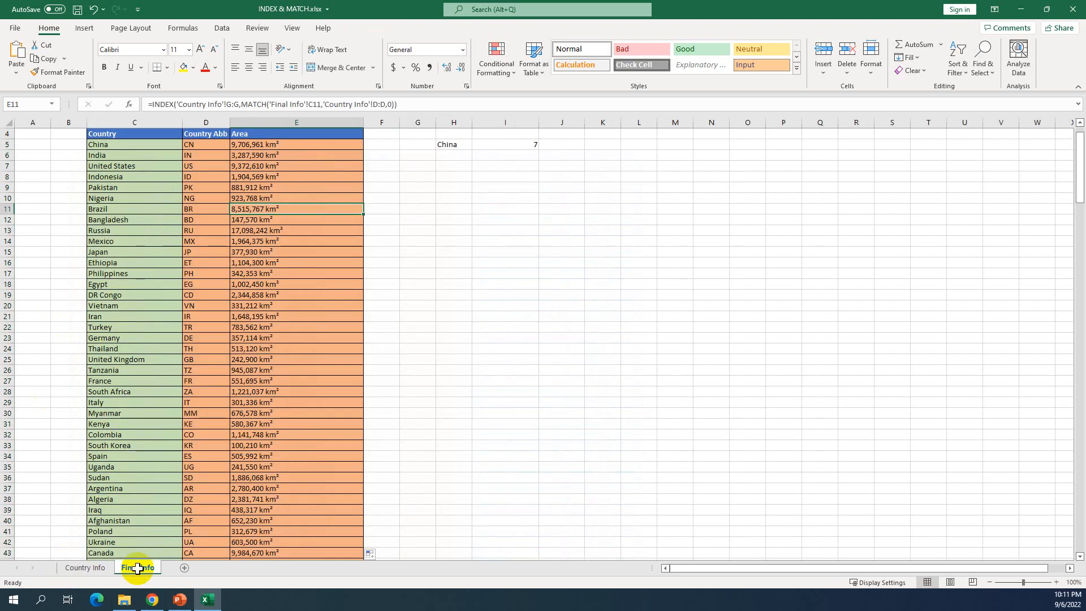
pyautogui.scroll(1, 325, 195)
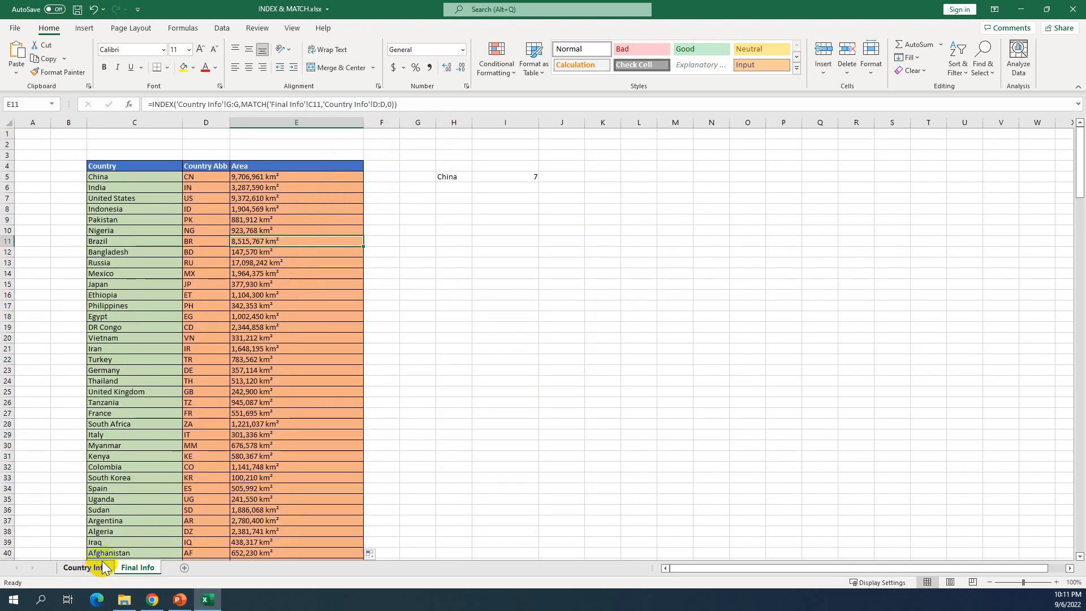
pyautogui.click(136, 122)
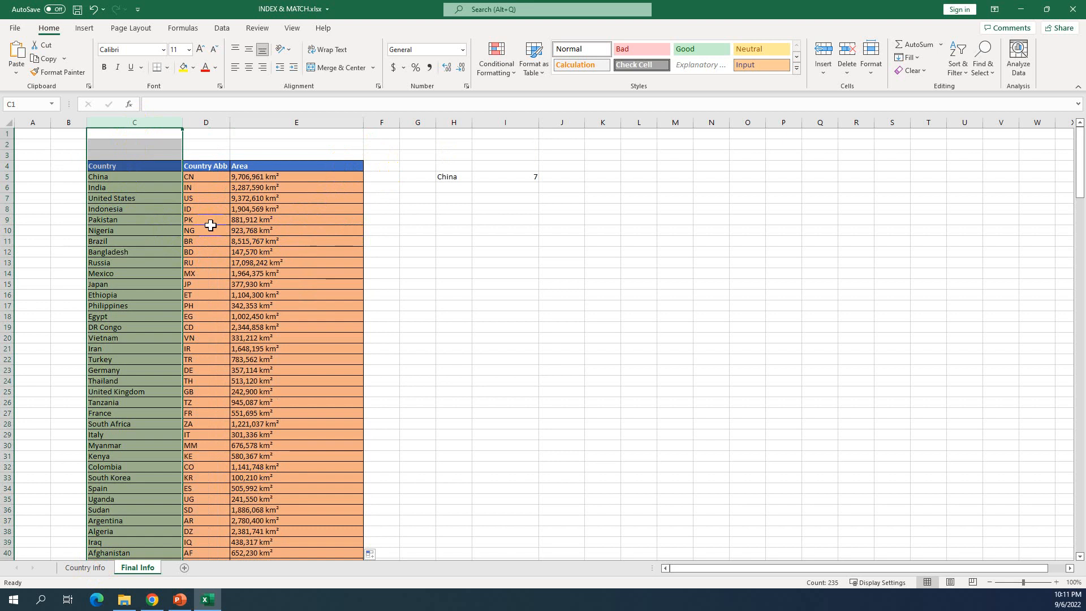
pyautogui.click(210, 177)
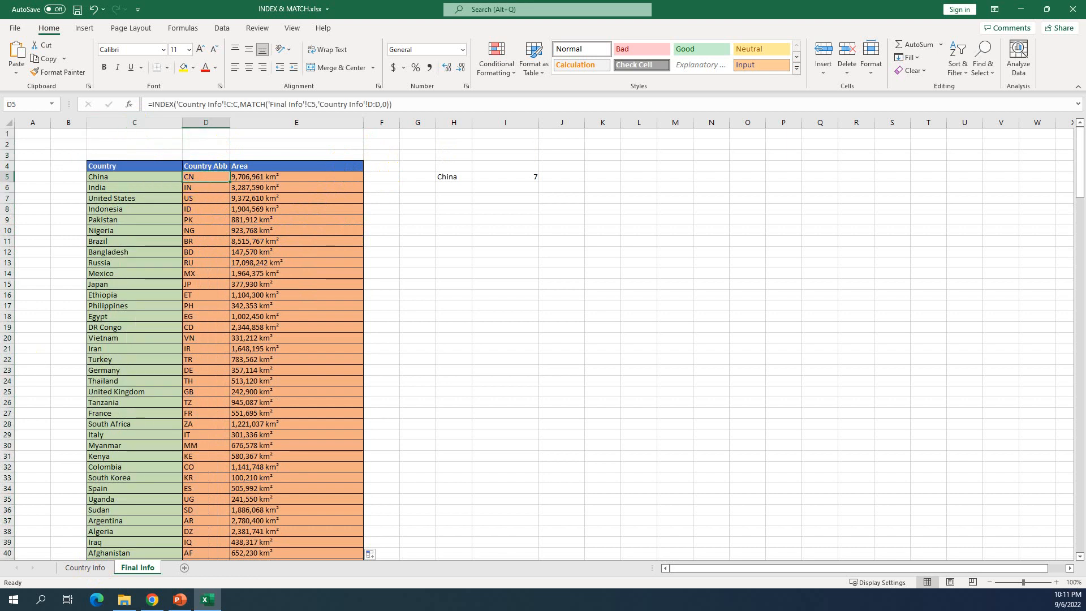
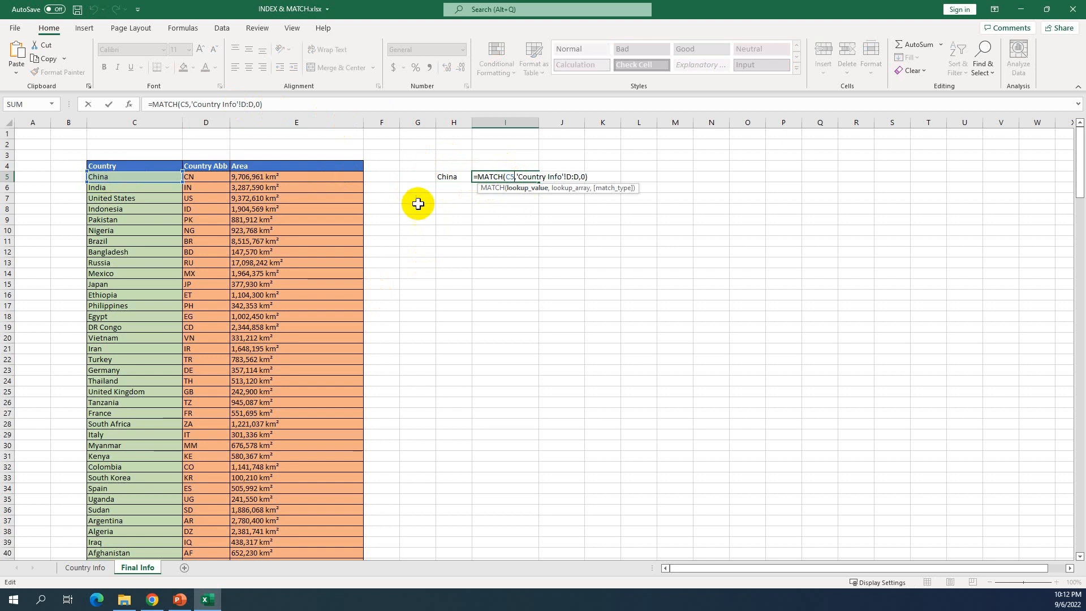
pyautogui.moveTo(511, 177); pyautogui.dragTo(616, 170)
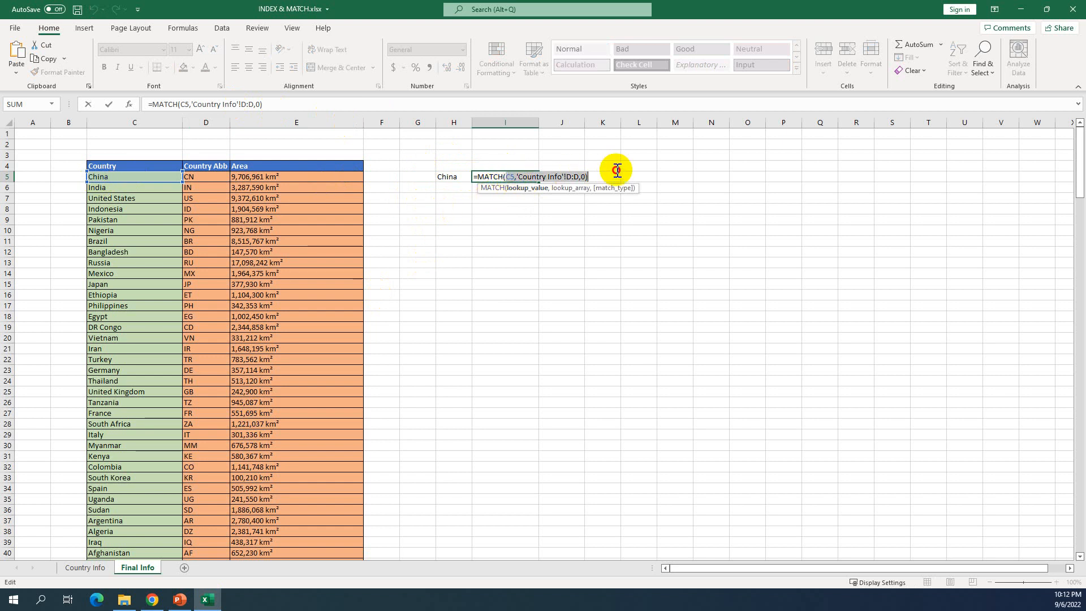
pyautogui.press('BackSpace')
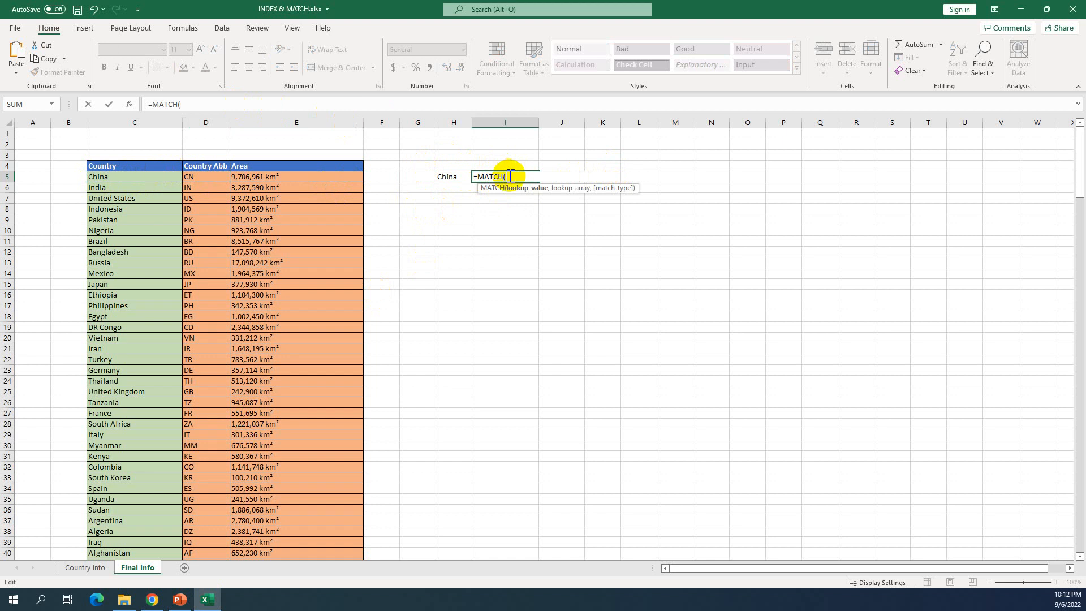
pyautogui.moveTo(506, 177); pyautogui.dragTo(444, 176)
pyautogui.press('BackSpace')
pyautogui.write('=')
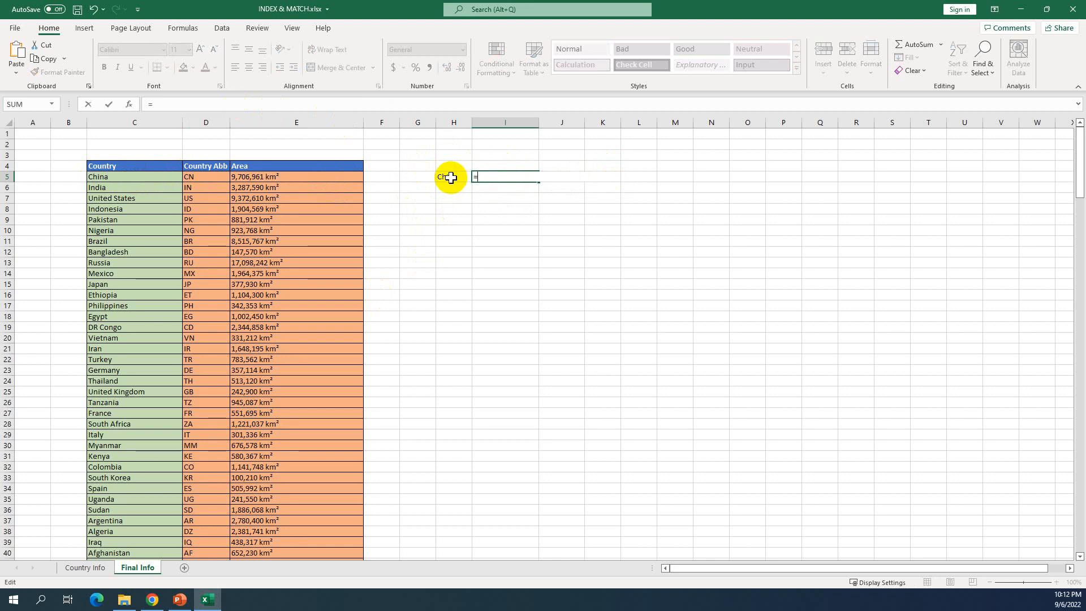
pyautogui.write('match')
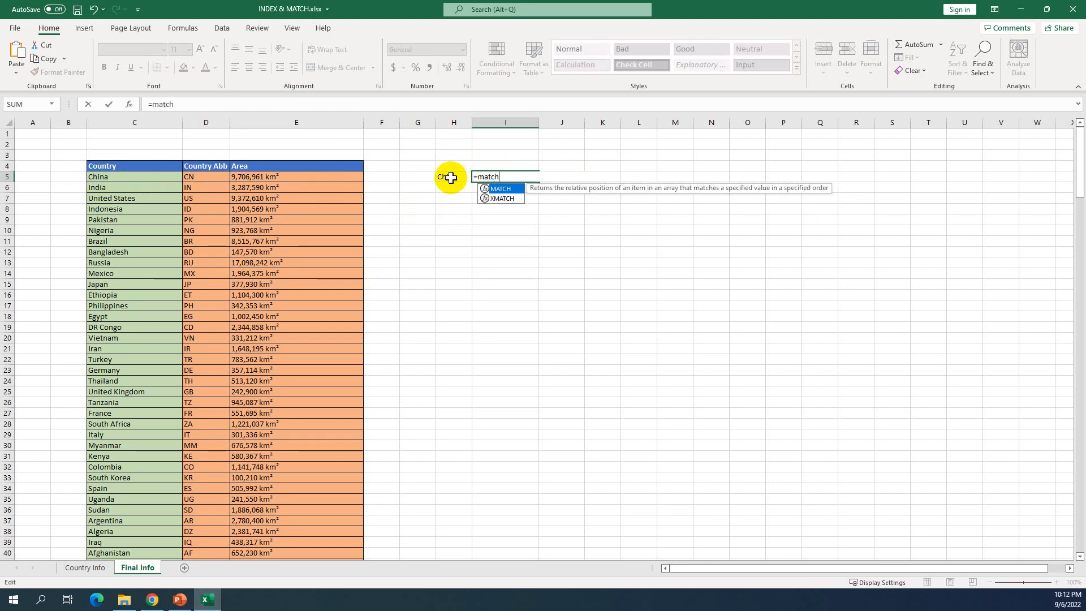
pyautogui.click(113, 176)
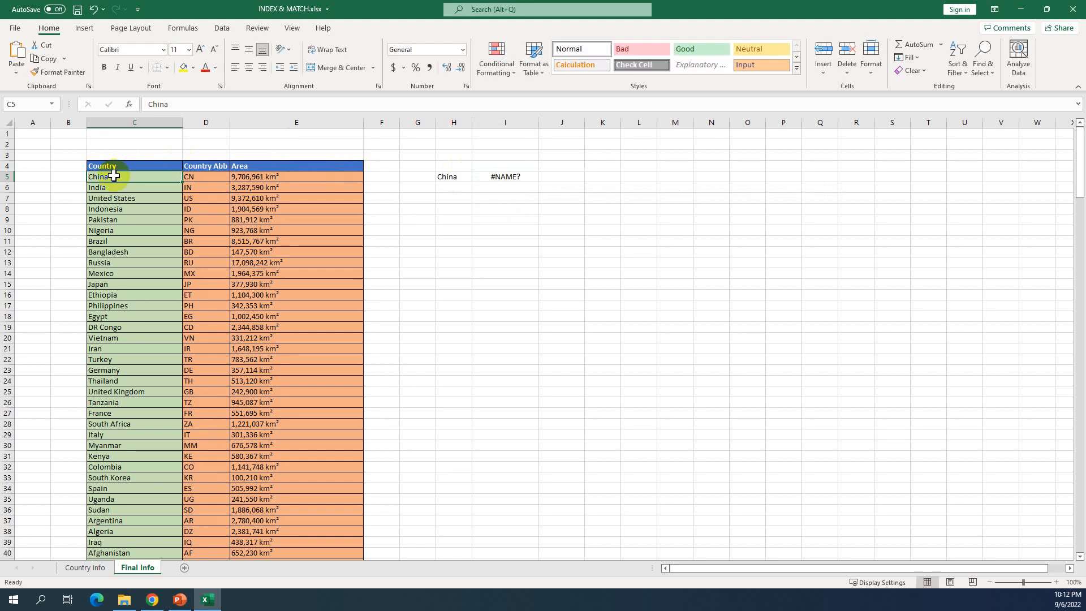
pyautogui.click(516, 180)
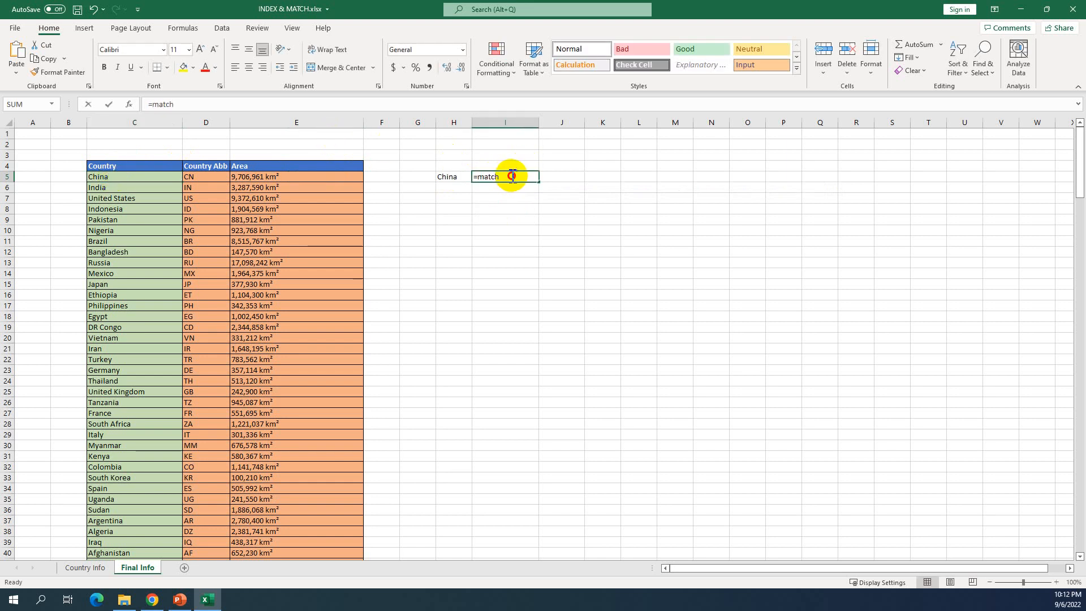
pyautogui.moveTo(512, 176); pyautogui.dragTo(480, 178)
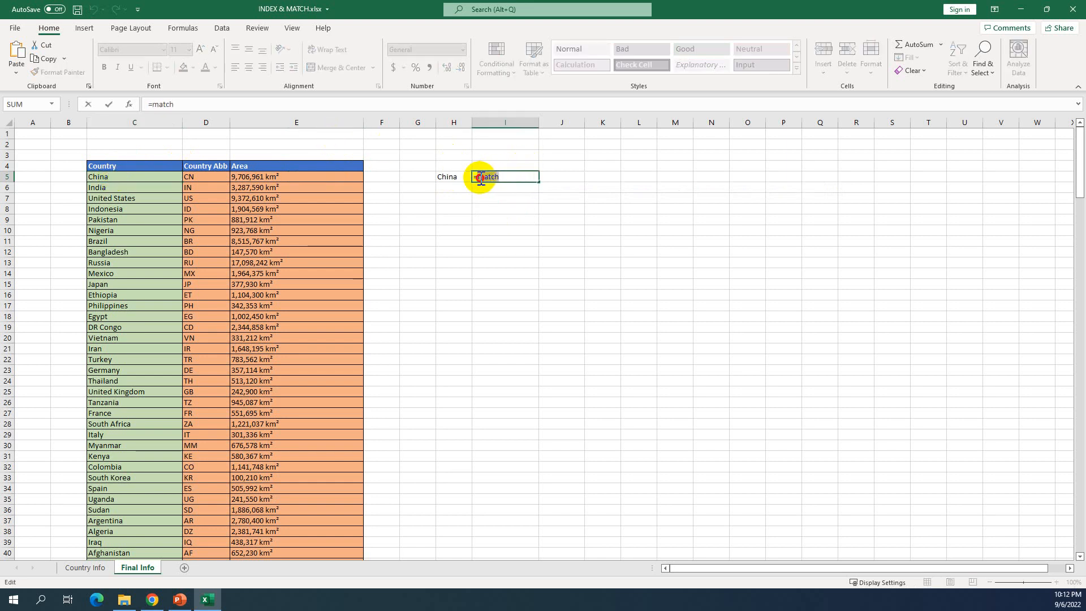
pyautogui.press('Tab')
# - Replace the contents of I5 with a new MATCH function that uses C5 as the lookup value
pyautogui.doubleClick(518, 178)
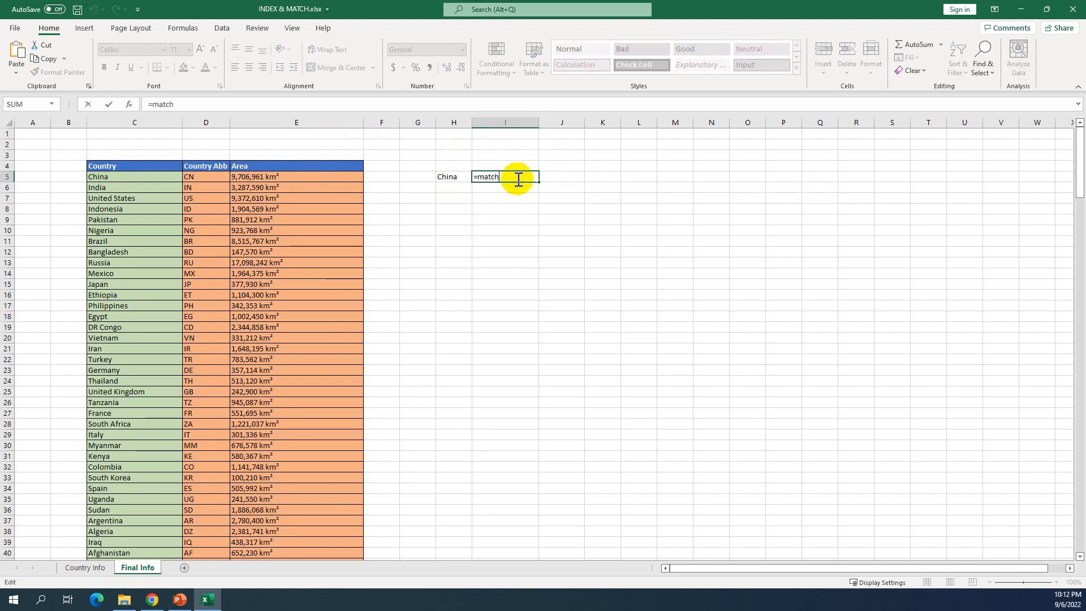
pyautogui.moveTo(519, 179); pyautogui.dragTo(452, 189)
pyautogui.write('=')
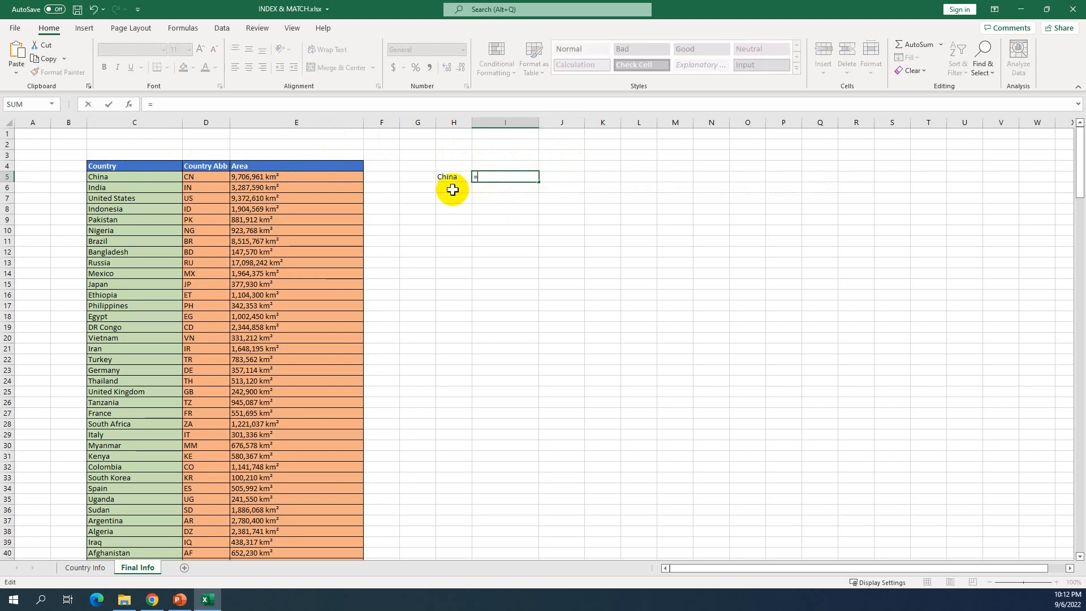
pyautogui.write('match')
pyautogui.press('Tab')
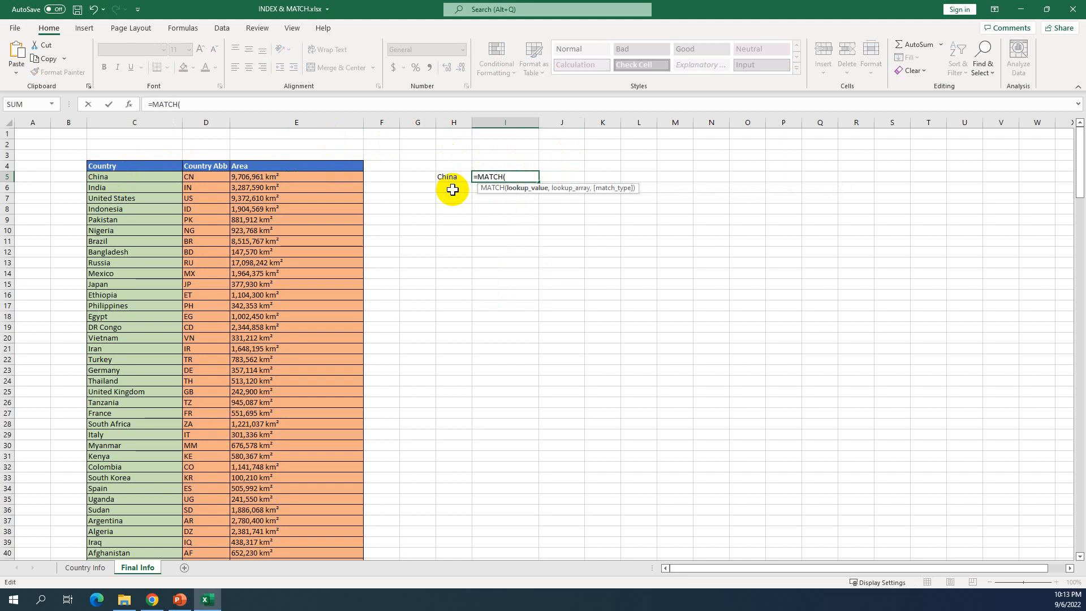
pyautogui.click(102, 176)
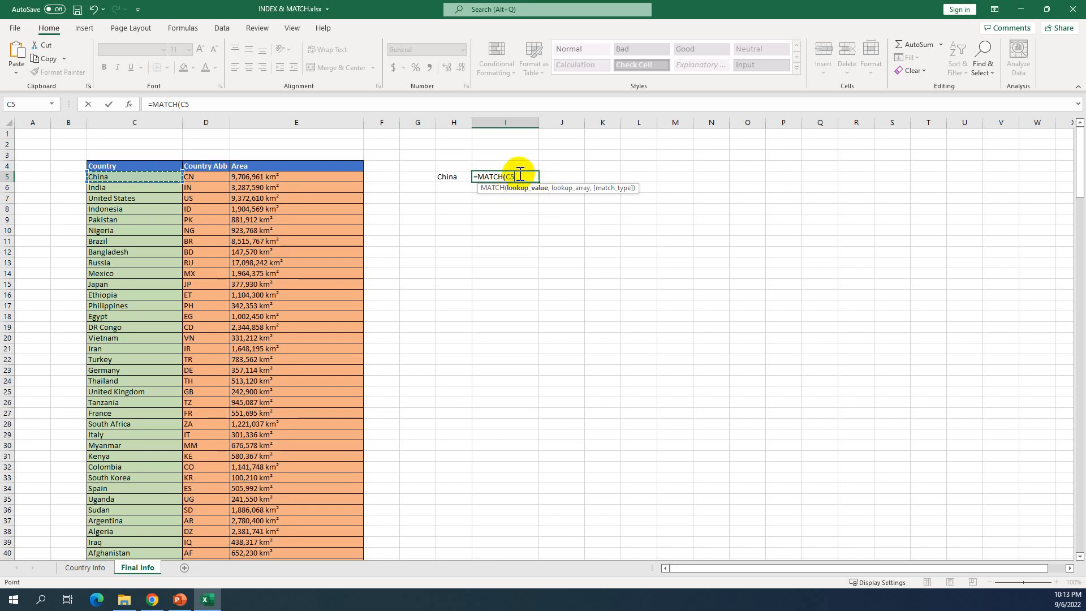
# - Set column C of this sheet as the MATCH lookup array in I5 and enter the formula without a match type
pyautogui.write(',')
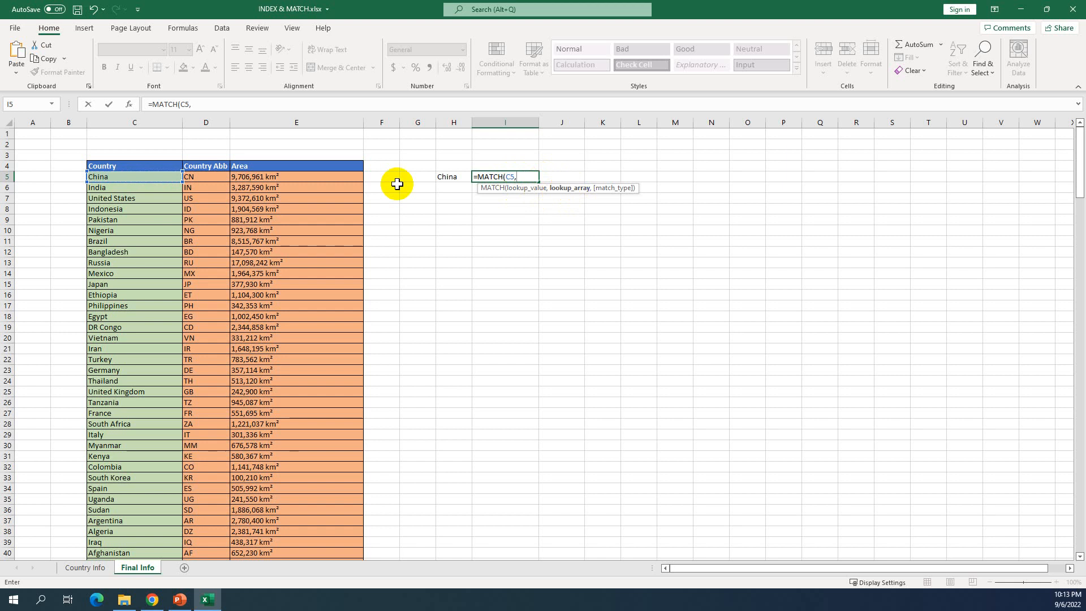
pyautogui.click(126, 122)
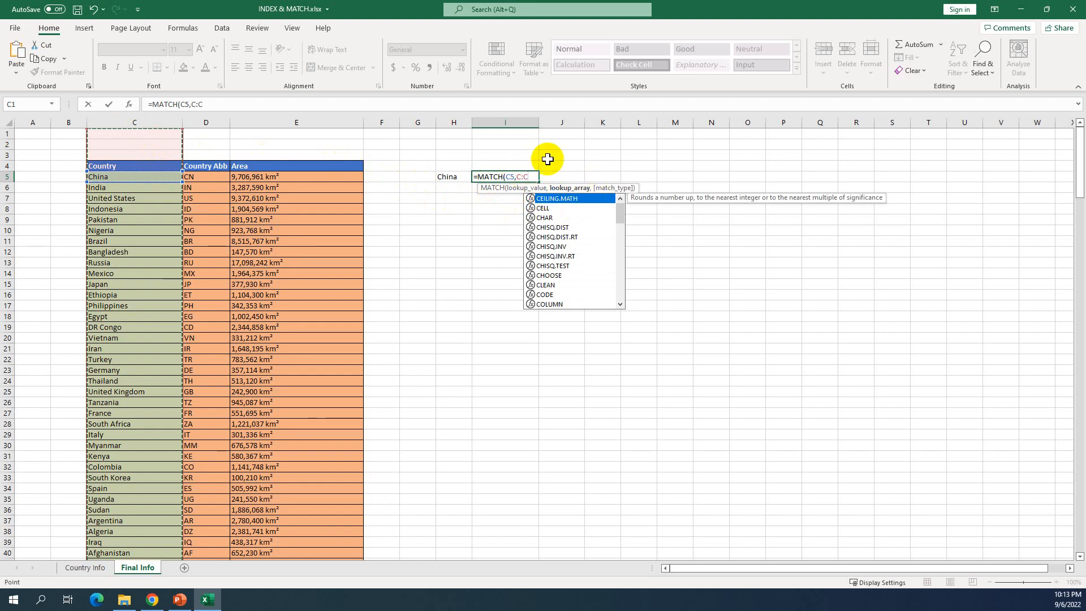
pyautogui.write(')')
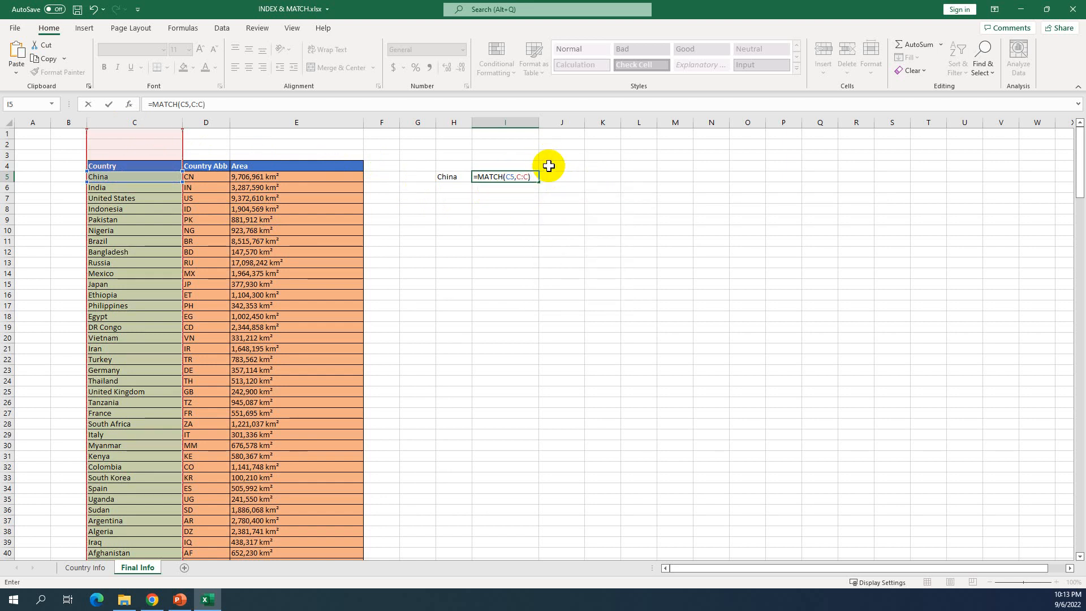
pyautogui.press('BackSpace')
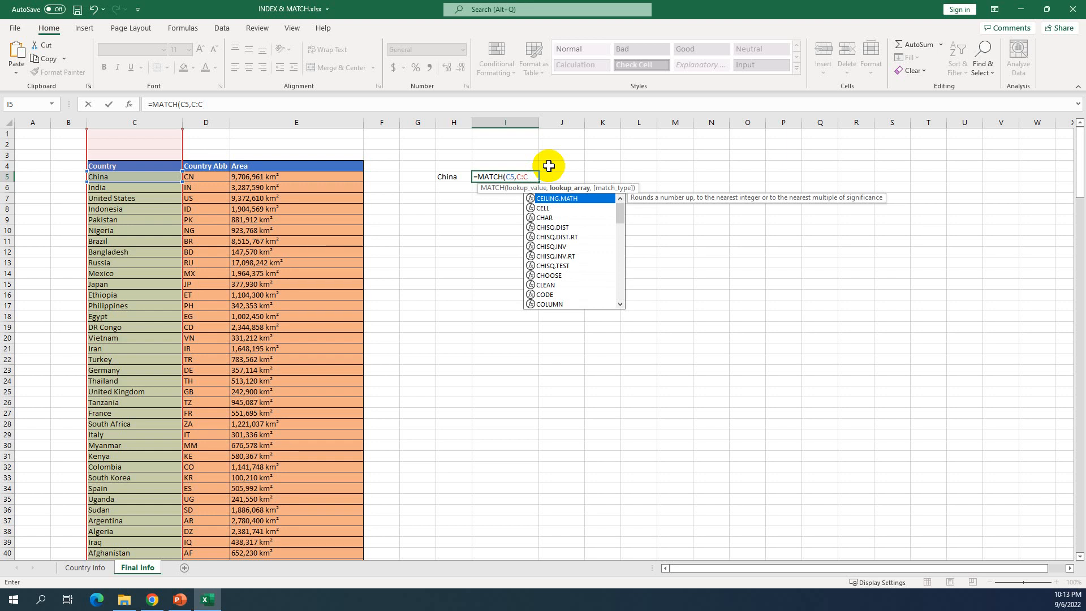
pyautogui.write(')')
pyautogui.press('Return')
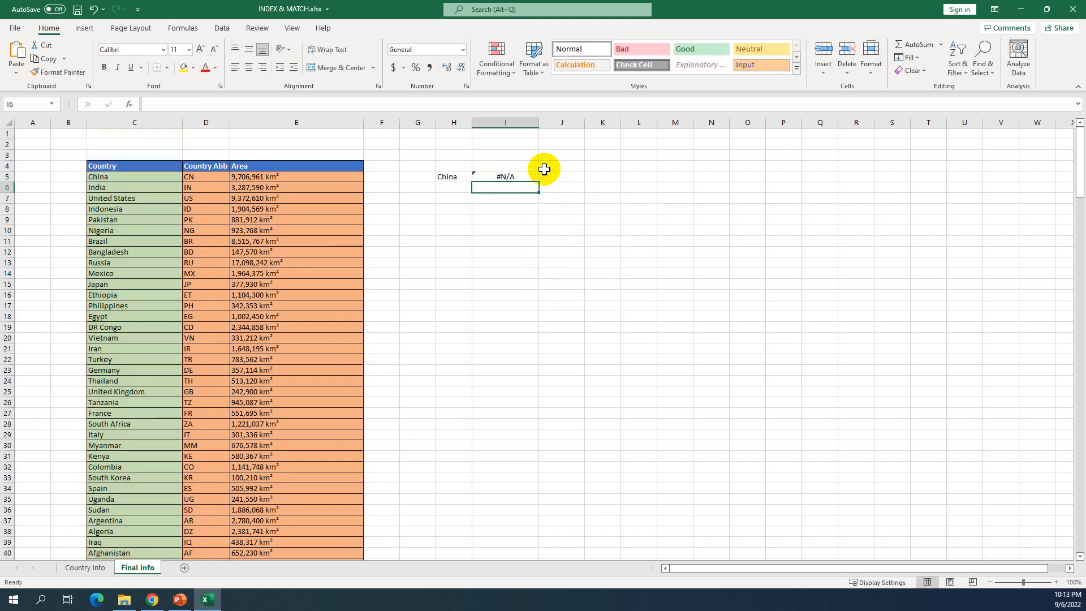
# - Add match type 0 (exact match) to the MATCH formula in I5
pyautogui.click(529, 176)
pyautogui.doubleClick(532, 177)
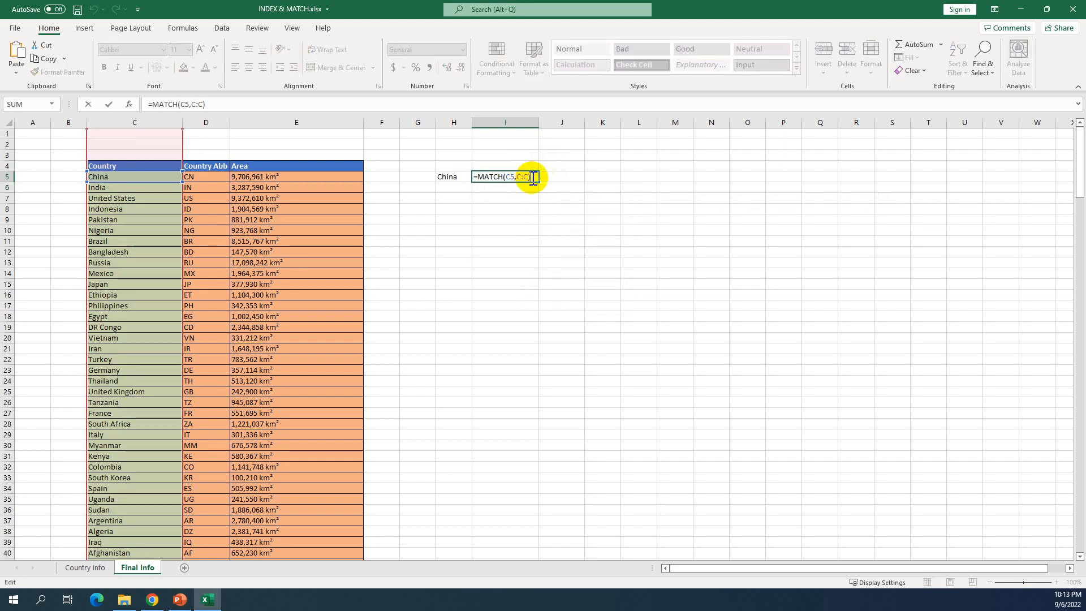
pyautogui.click(529, 177)
pyautogui.write(',0')
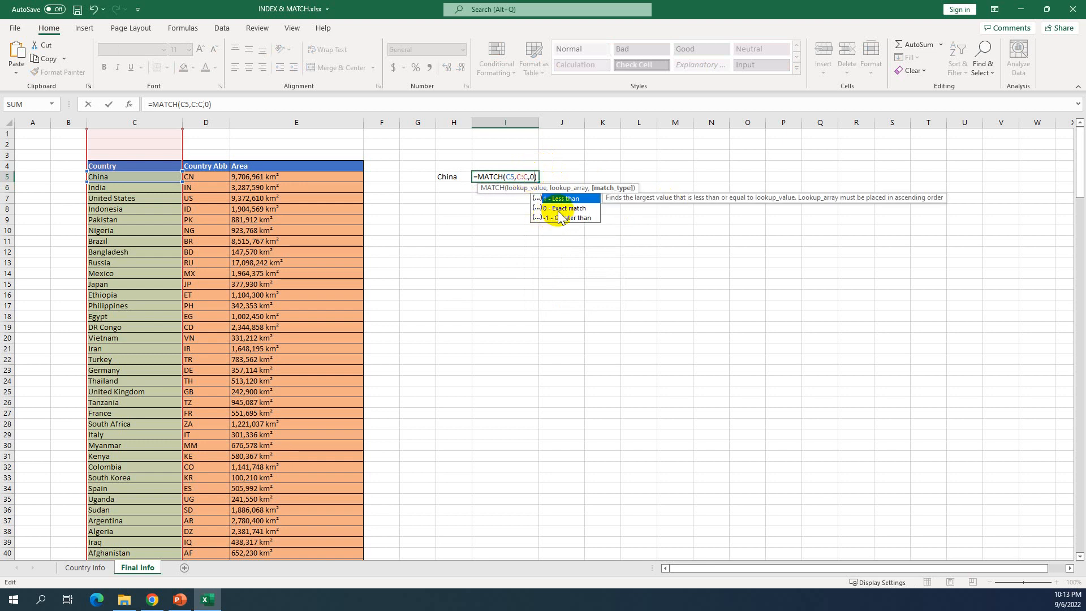
pyautogui.press('Return')
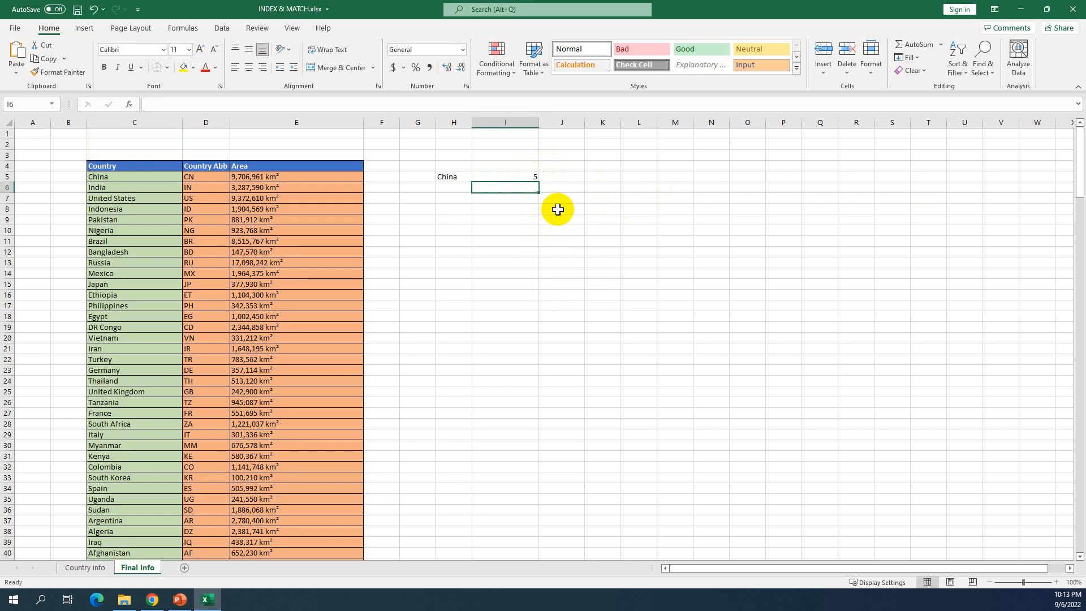
# - Check the MATCH result in I5 by counting down column C from C1 to China in C5
pyautogui.click(525, 179)
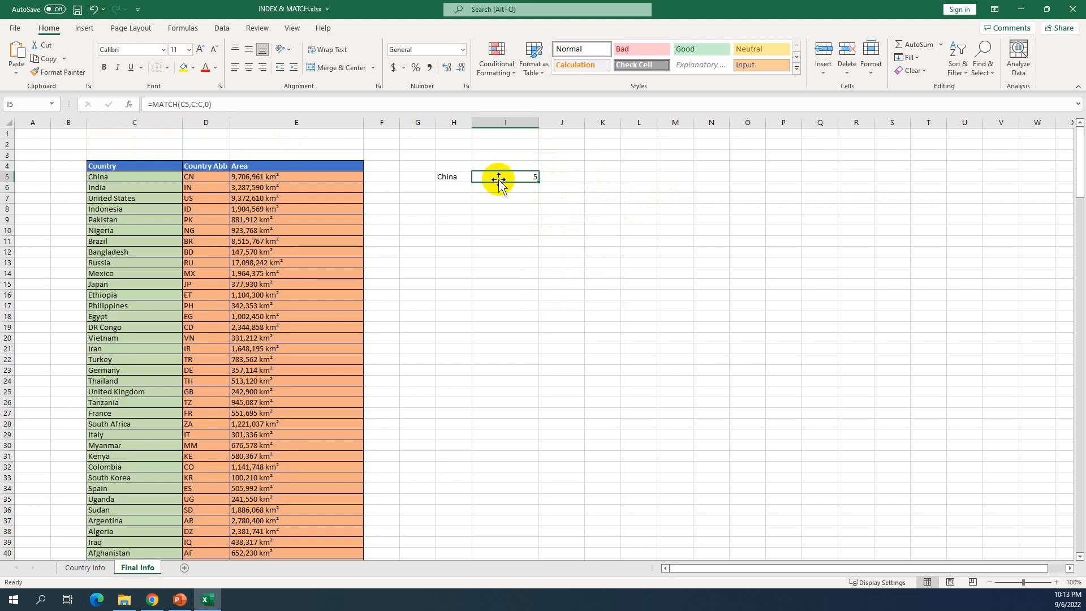
pyautogui.click(126, 119)
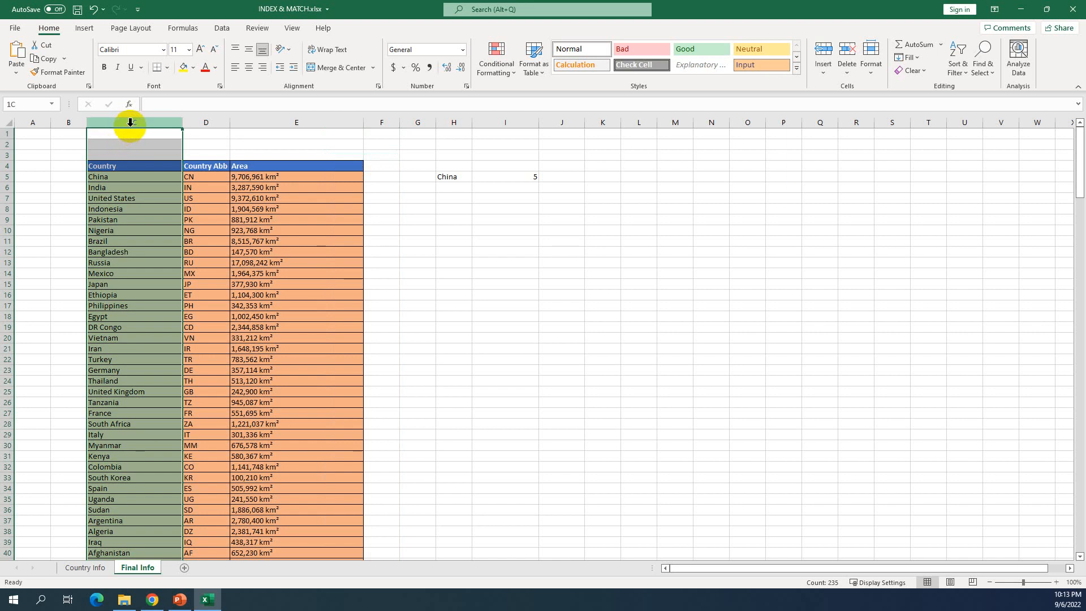
pyautogui.click(62, 154)
pyautogui.click(105, 121)
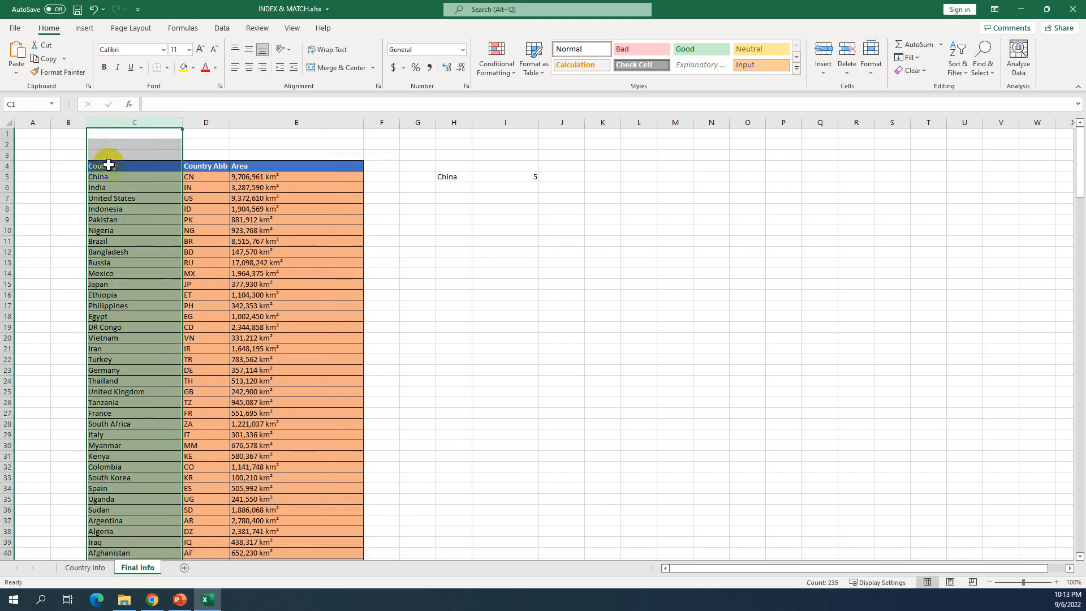
pyautogui.click(77, 133)
pyautogui.click(112, 135)
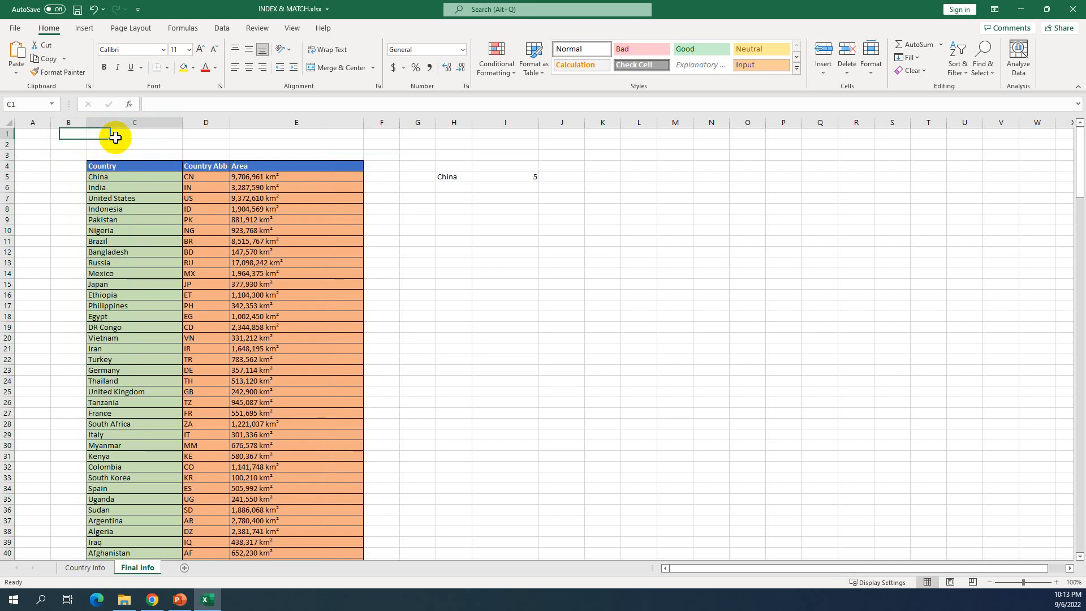
pyautogui.click(113, 145)
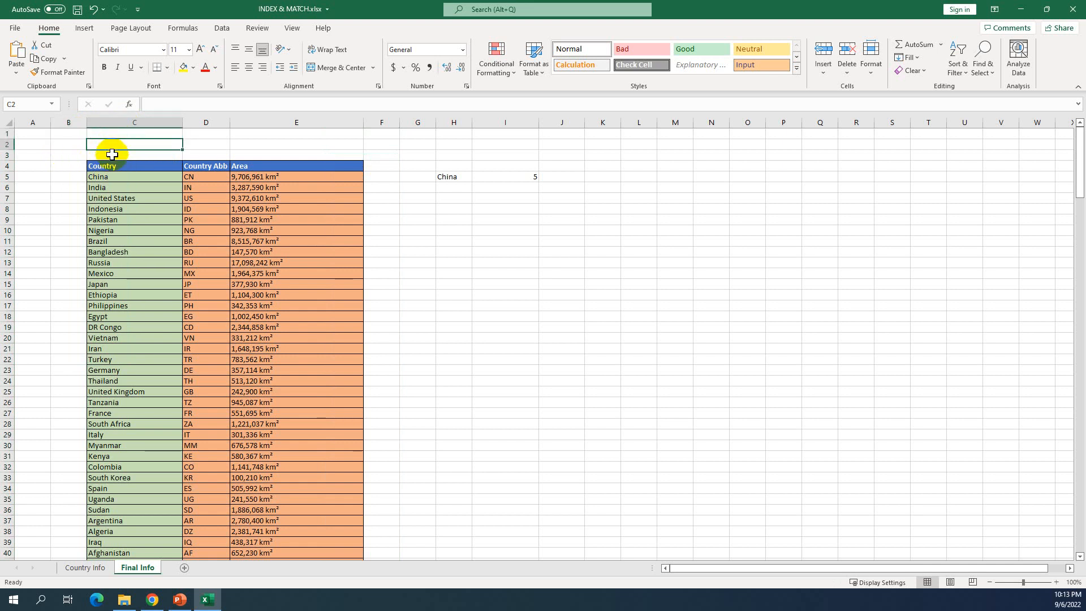
pyautogui.click(112, 155)
pyautogui.click(107, 165)
pyautogui.click(107, 177)
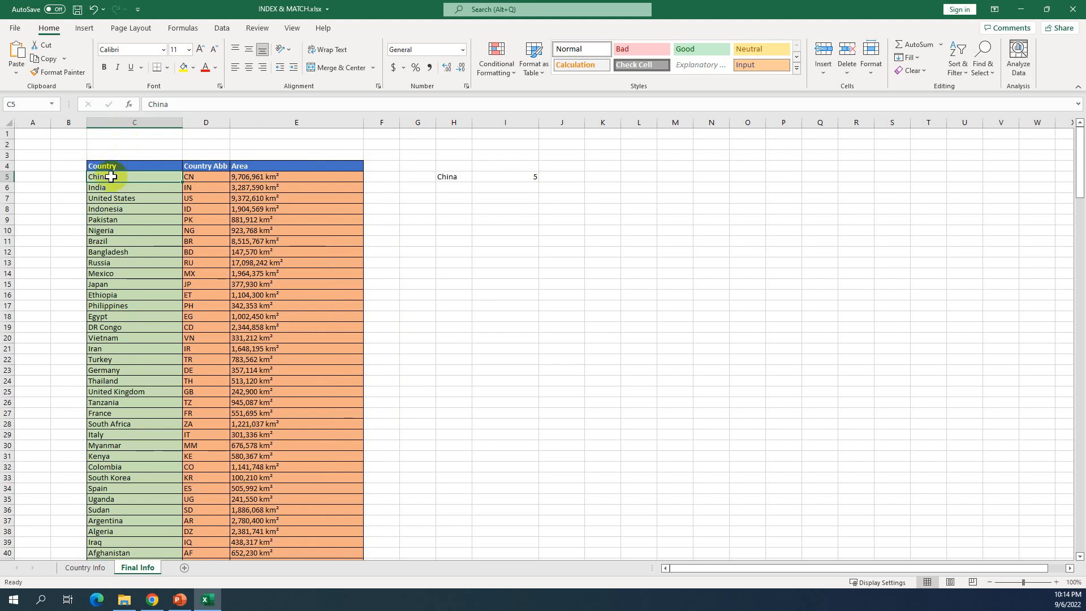
# - Replace the INDEX arguments in H5 with column C of this sheet as the array and 5 as the row number
pyautogui.click(460, 177)
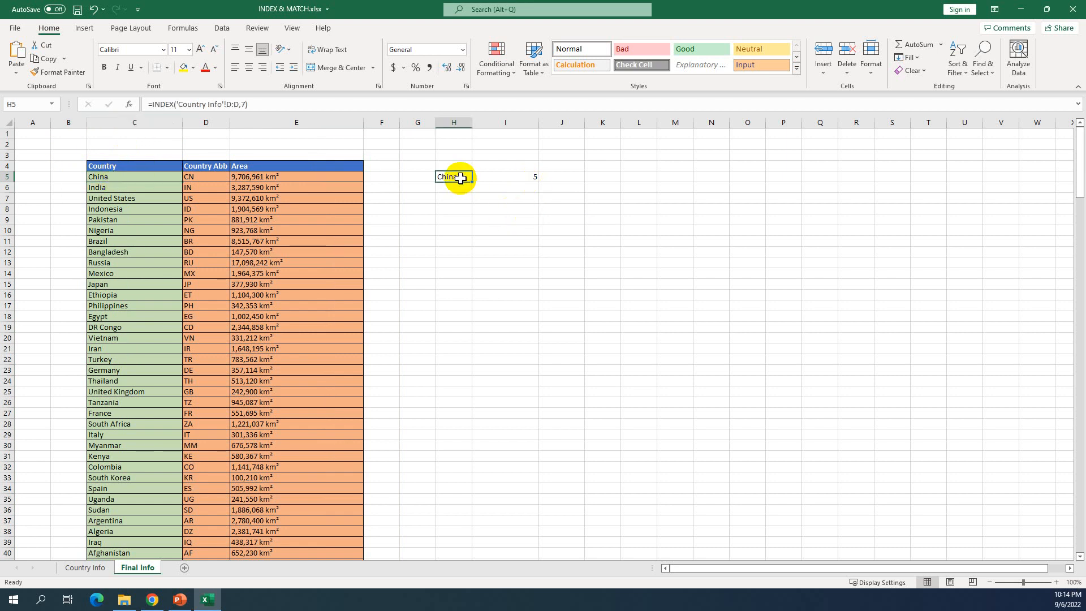
pyautogui.doubleClick(461, 178)
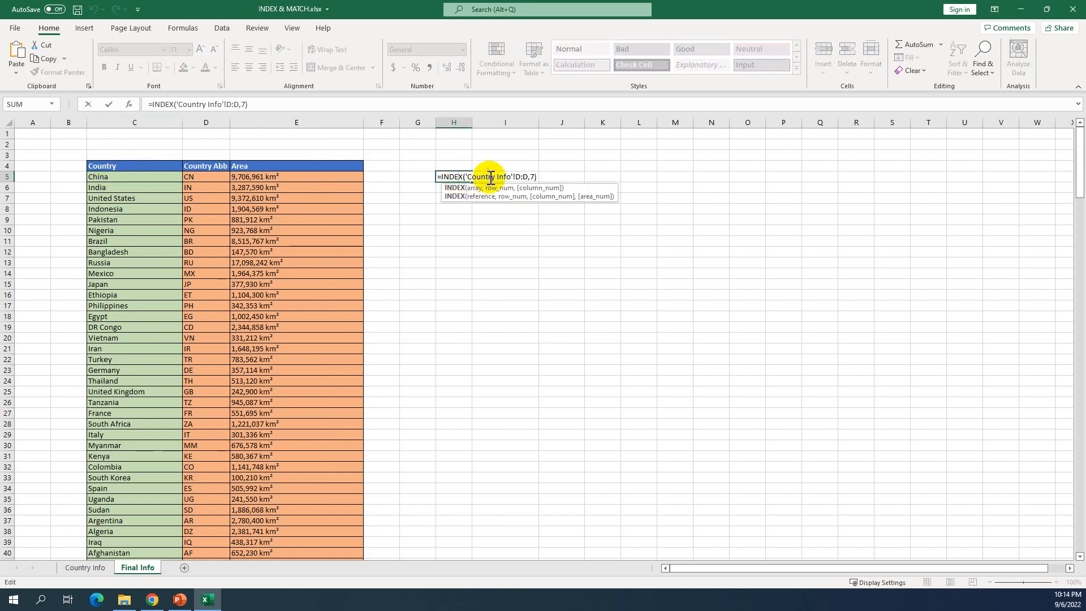
pyautogui.moveTo(466, 176); pyautogui.dragTo(531, 177)
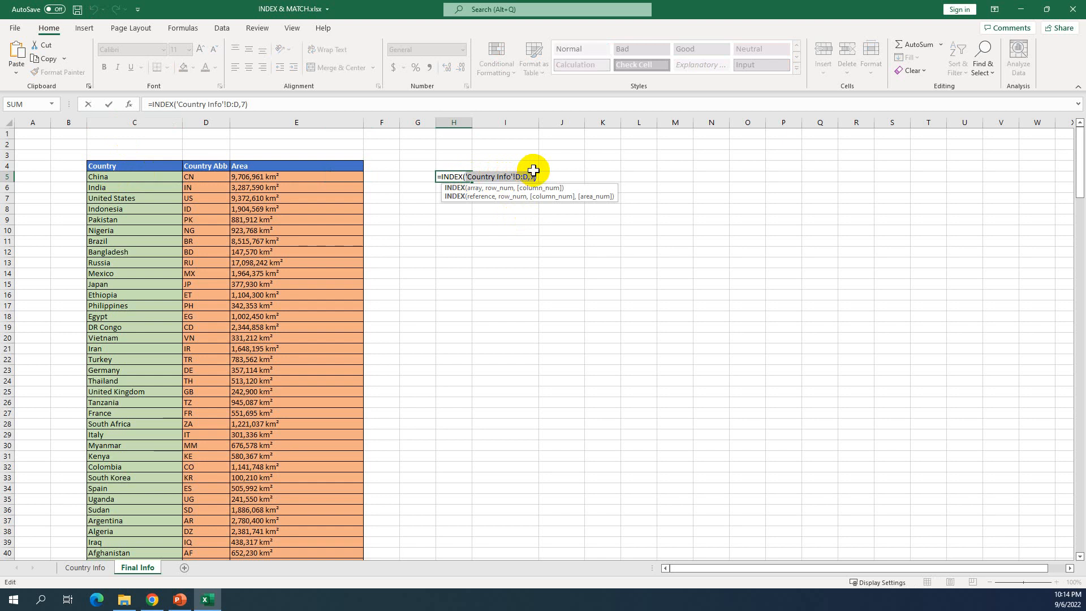
pyautogui.press('BackSpace')
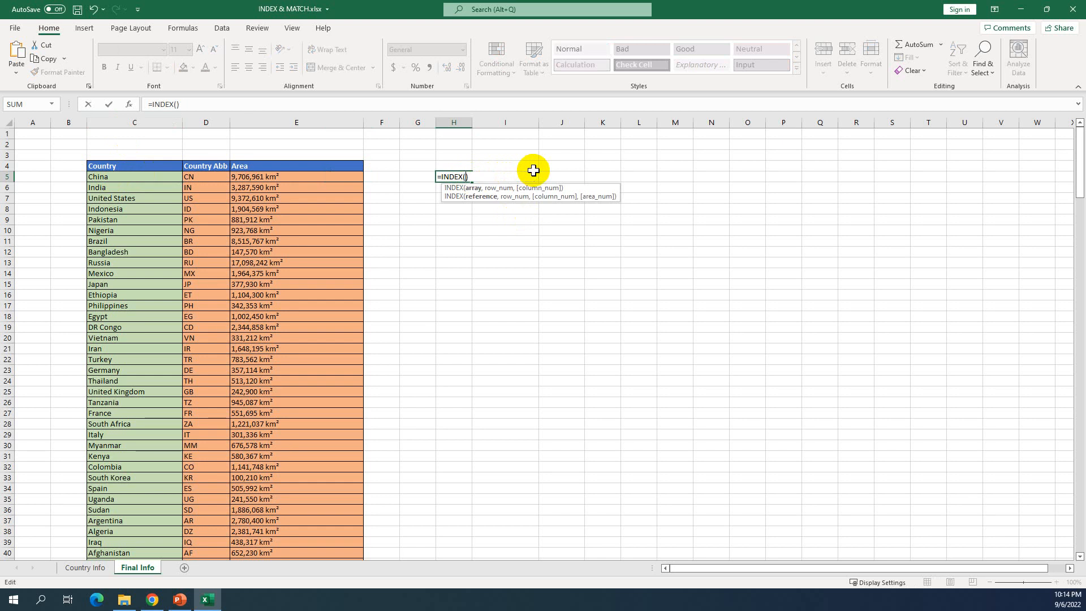
pyautogui.press('BackSpace')
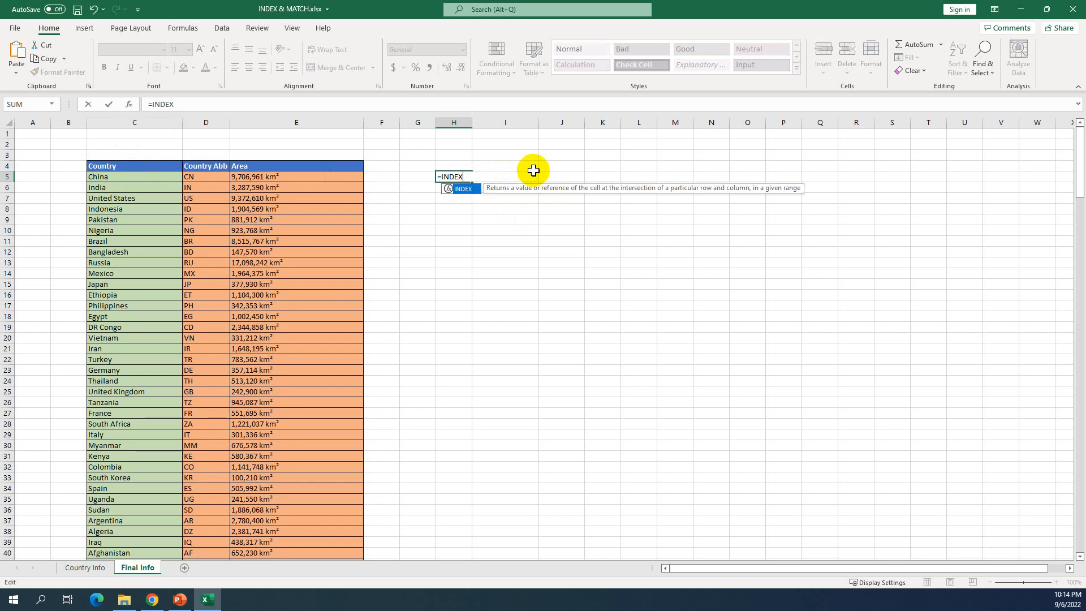
pyautogui.write('(')
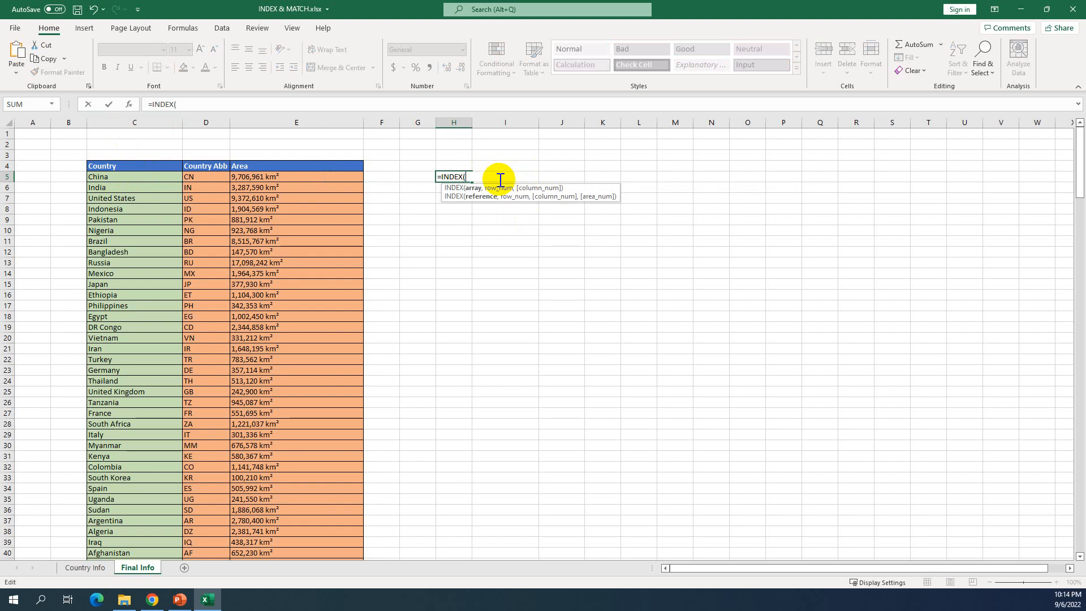
pyautogui.click(122, 119)
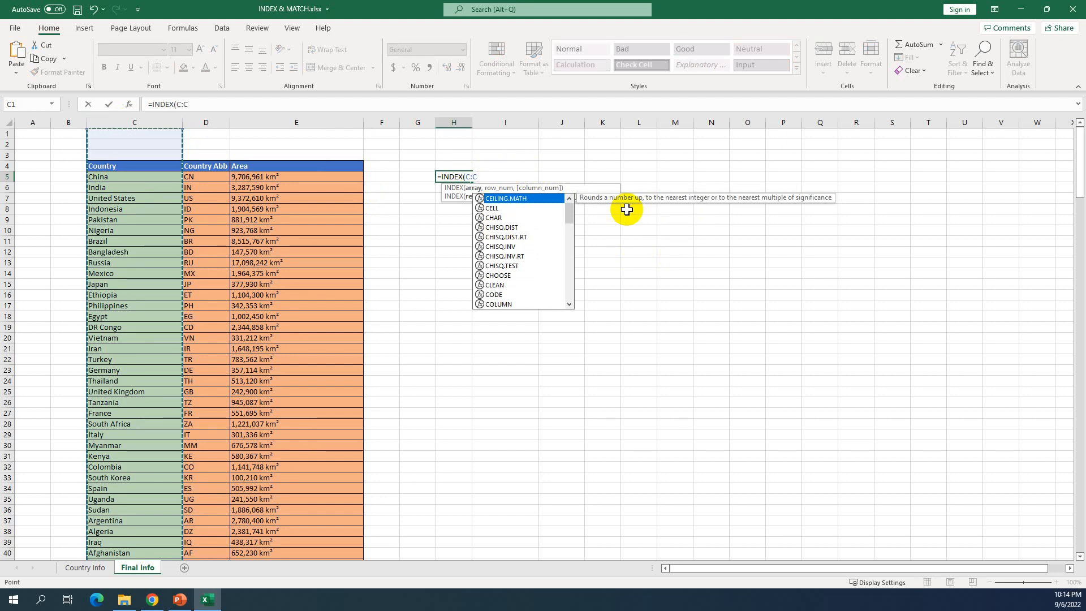
pyautogui.write(',')
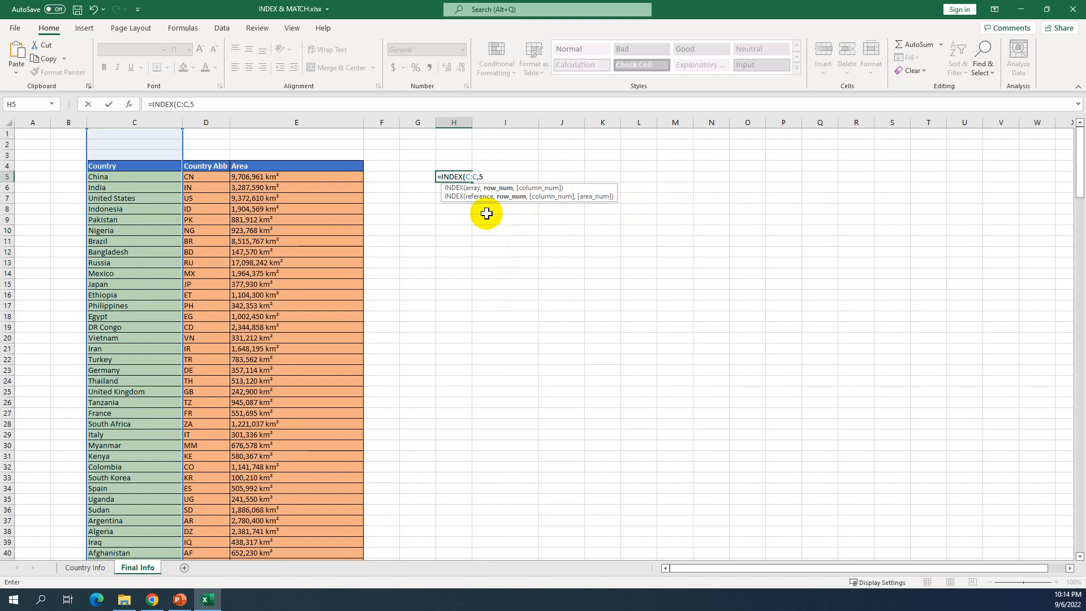
pyautogui.write('5)')
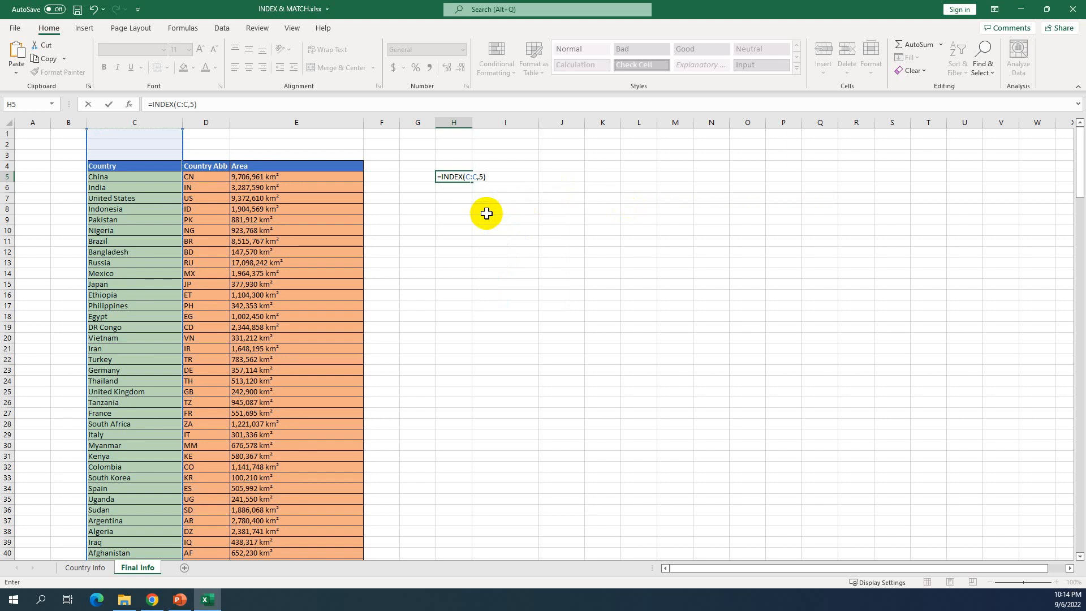
pyautogui.press('Return')
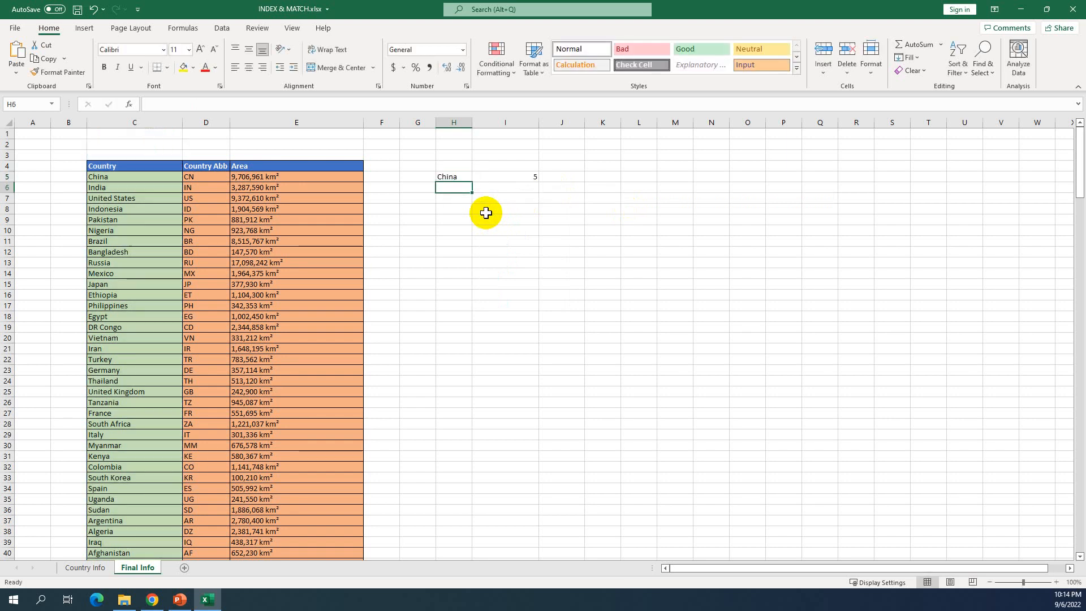
# - Change the row number in the H5 INDEX formula to 7
pyautogui.click(459, 177)
pyautogui.doubleClick(458, 177)
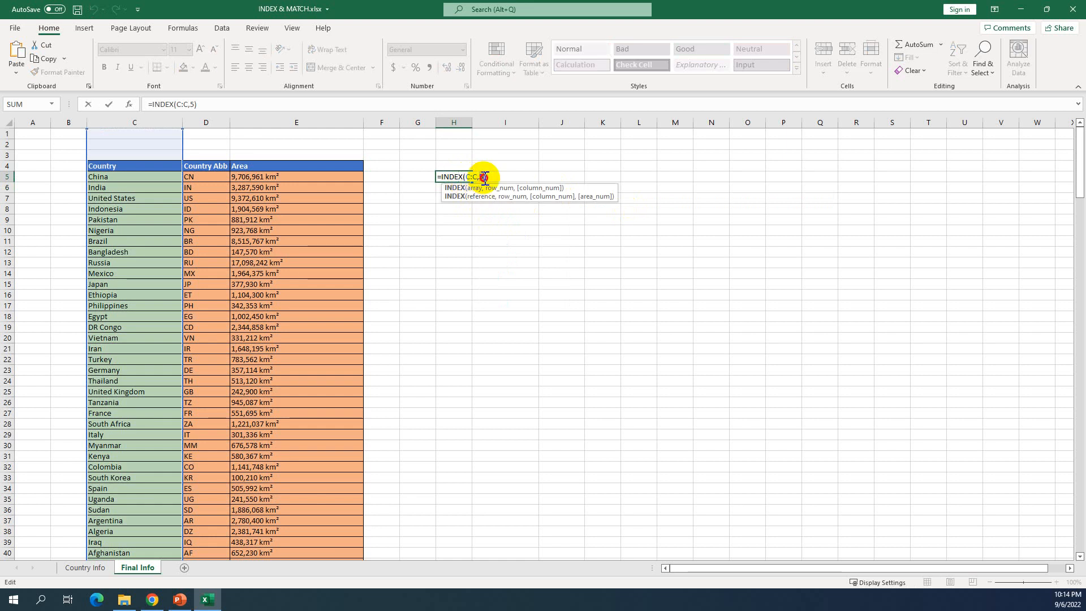
pyautogui.click(485, 177)
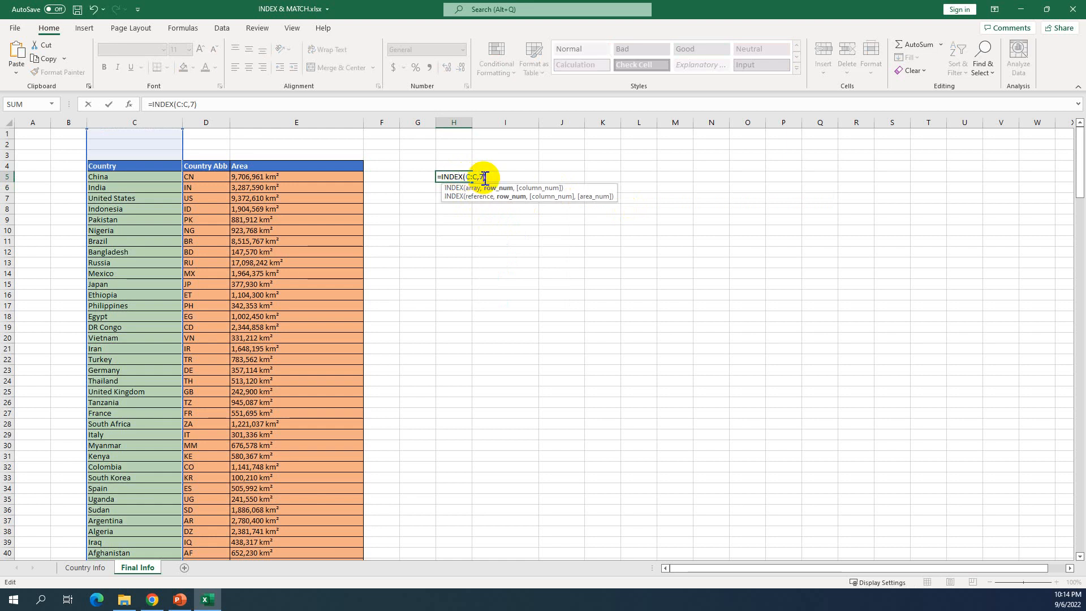
pyautogui.press('Return')
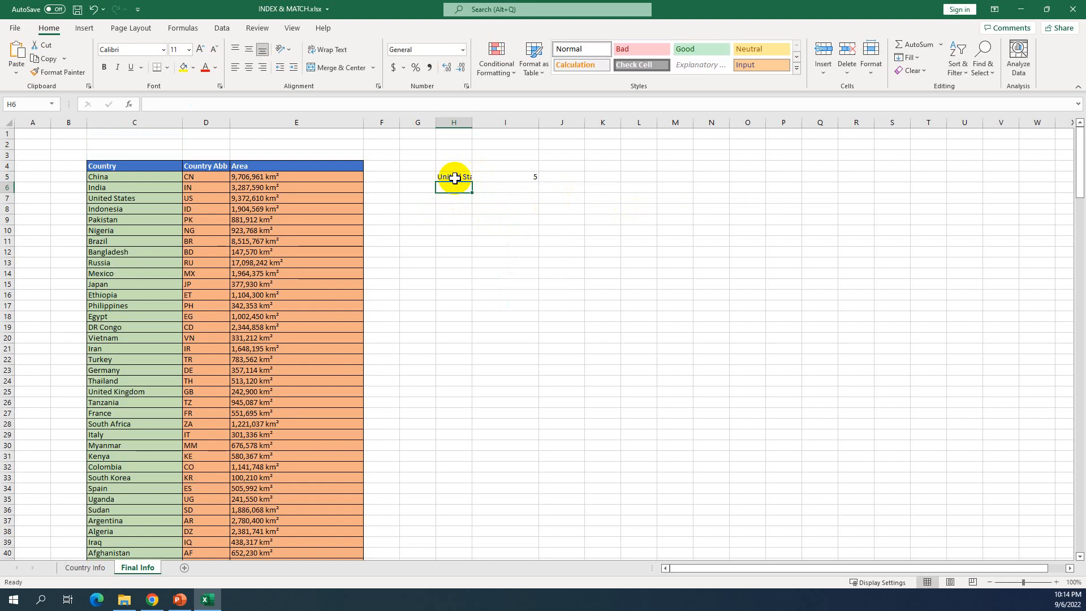
# - Check the INDEX result in H5 by counting down column C from C1 to C7
pyautogui.click(454, 178)
pyautogui.click(115, 198)
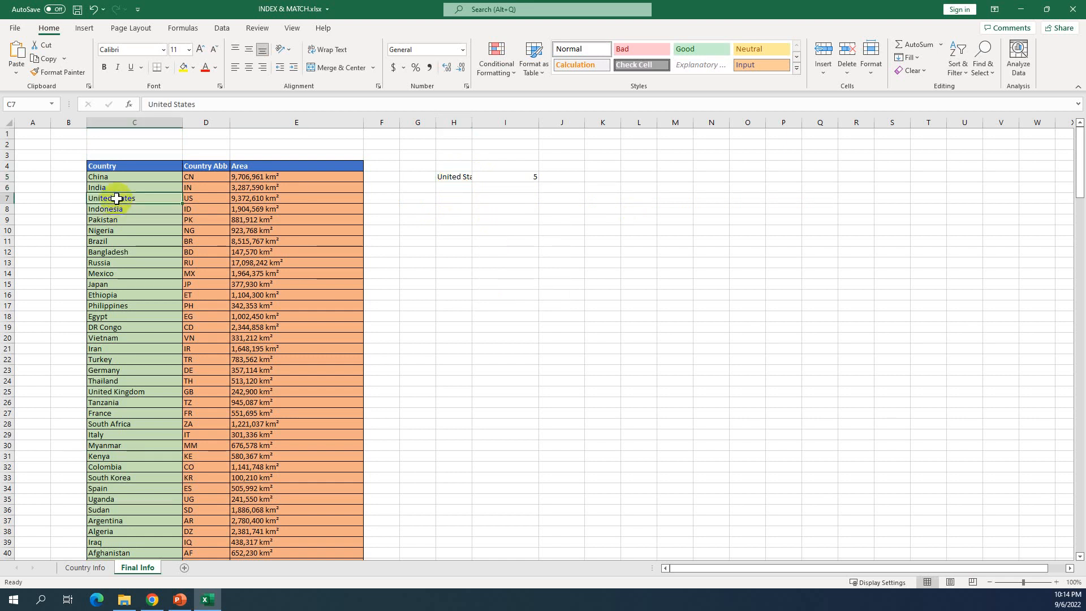
pyautogui.click(121, 135)
pyautogui.click(117, 146)
pyautogui.click(118, 156)
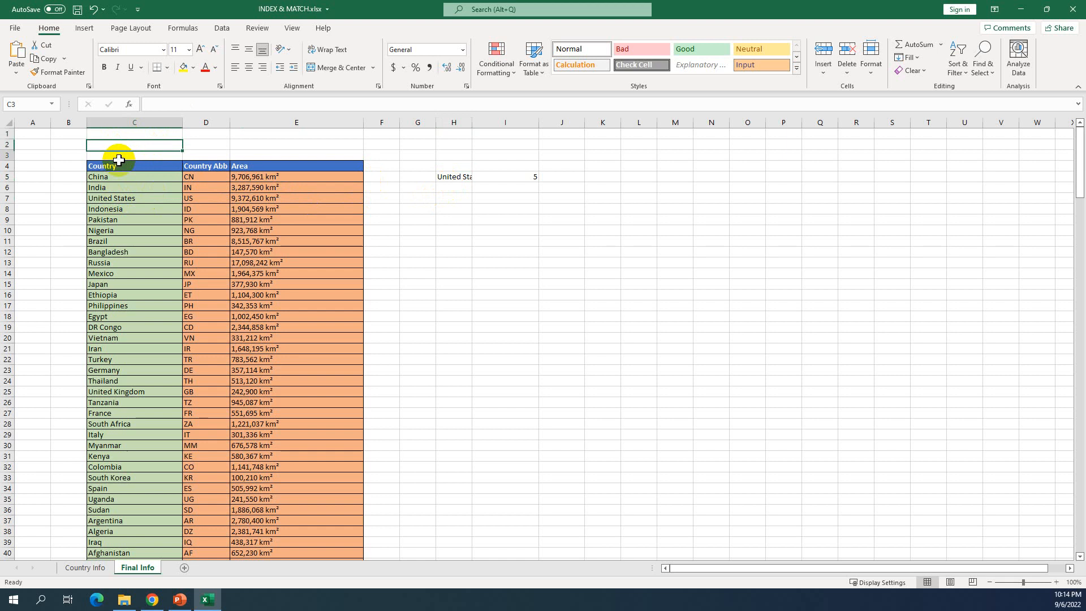
pyautogui.click(116, 167)
pyautogui.click(115, 177)
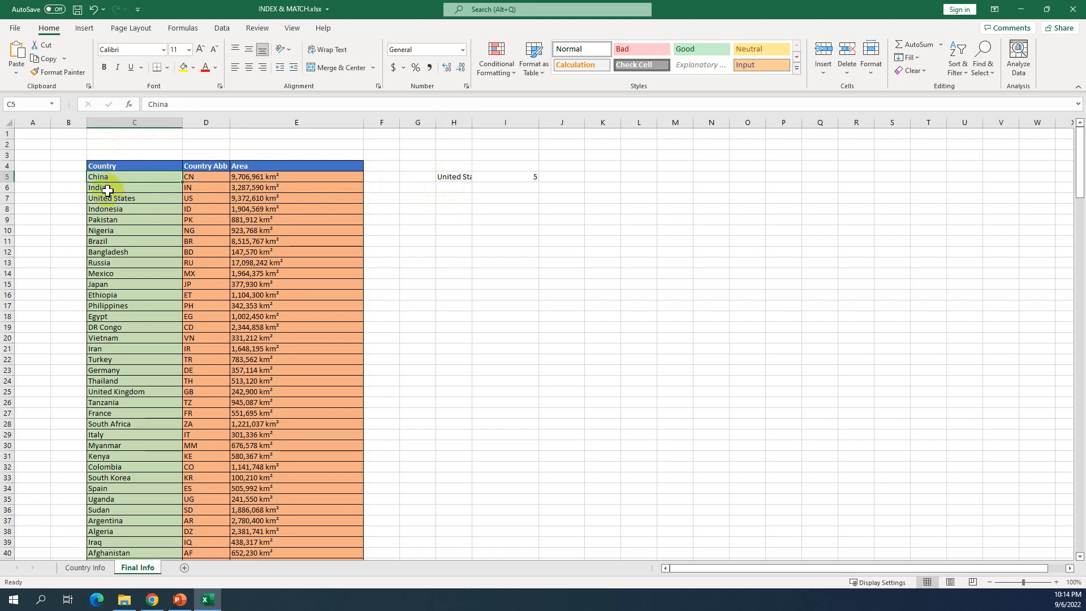
pyautogui.click(107, 189)
pyautogui.click(110, 199)
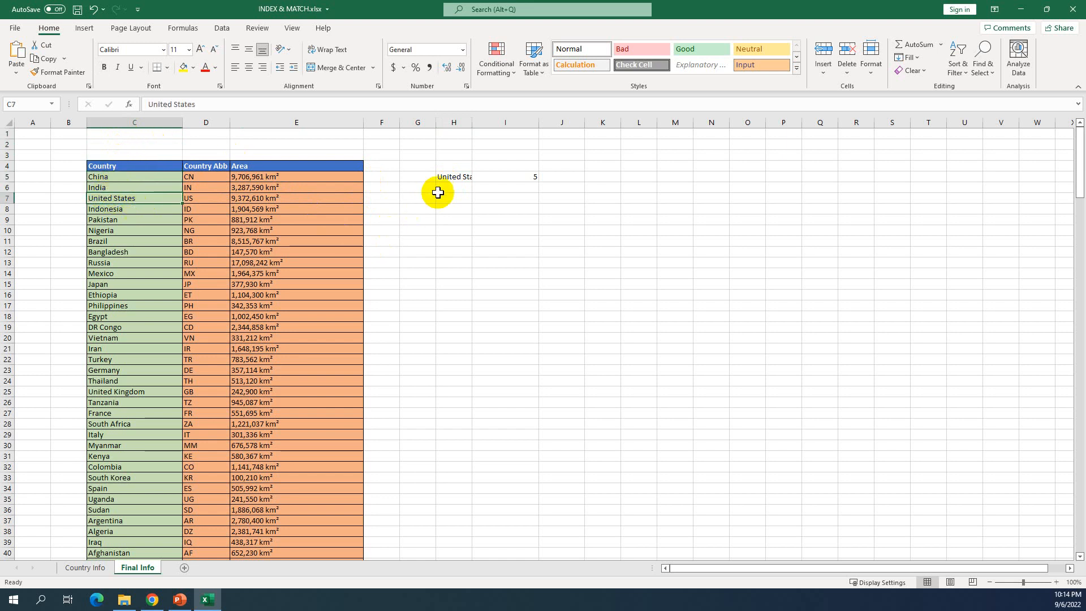
# - Review the INDEX formula in H5 and the MATCH formula in I5, and autofit column H to its contents
pyautogui.click(451, 176)
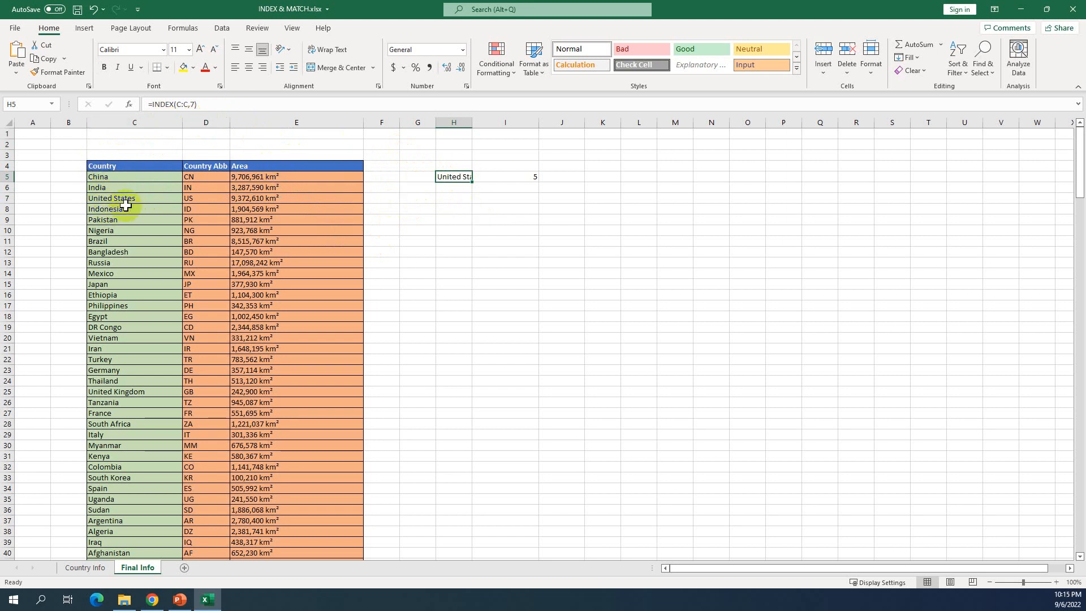
pyautogui.click(517, 178)
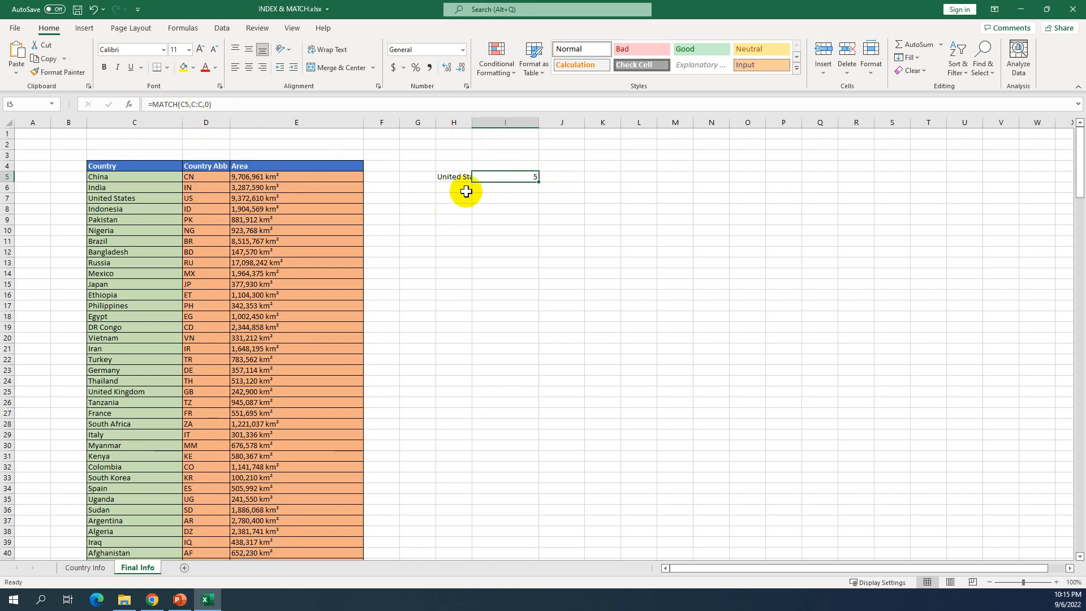
pyautogui.click(101, 189)
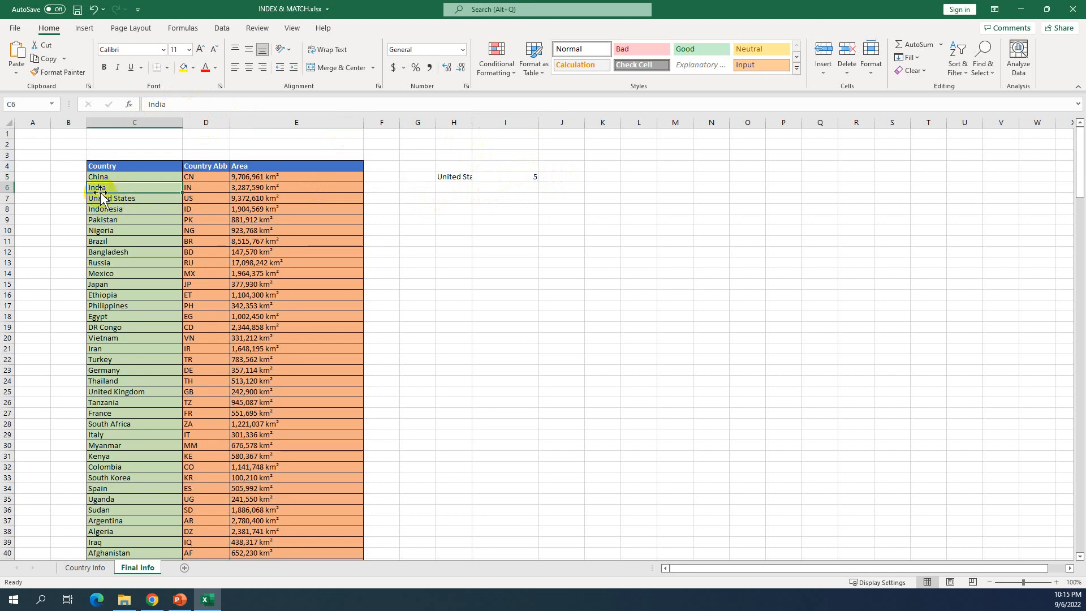
pyautogui.doubleClick(472, 122)
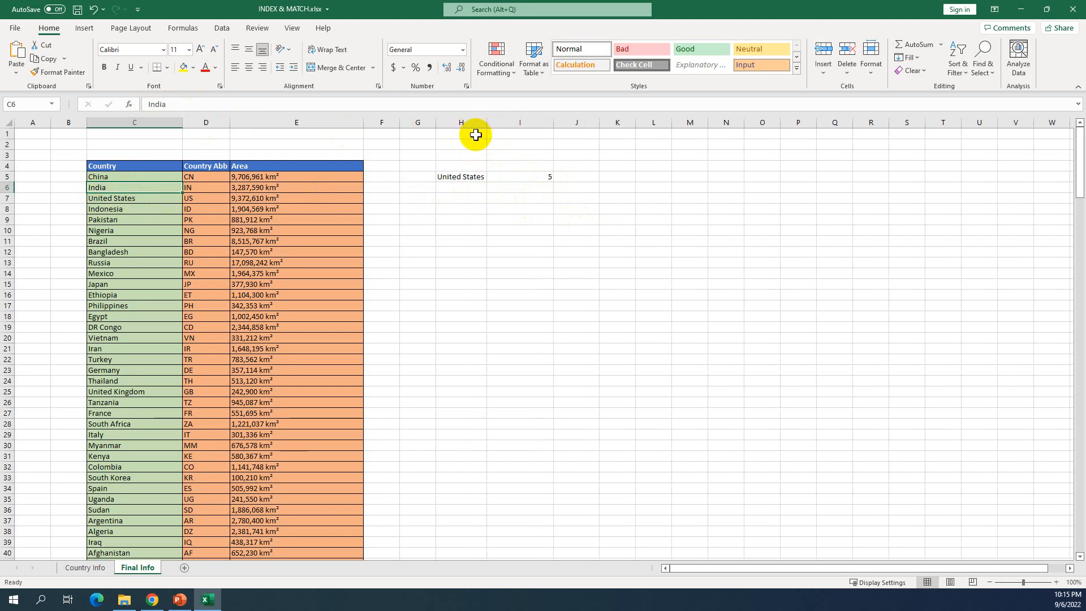